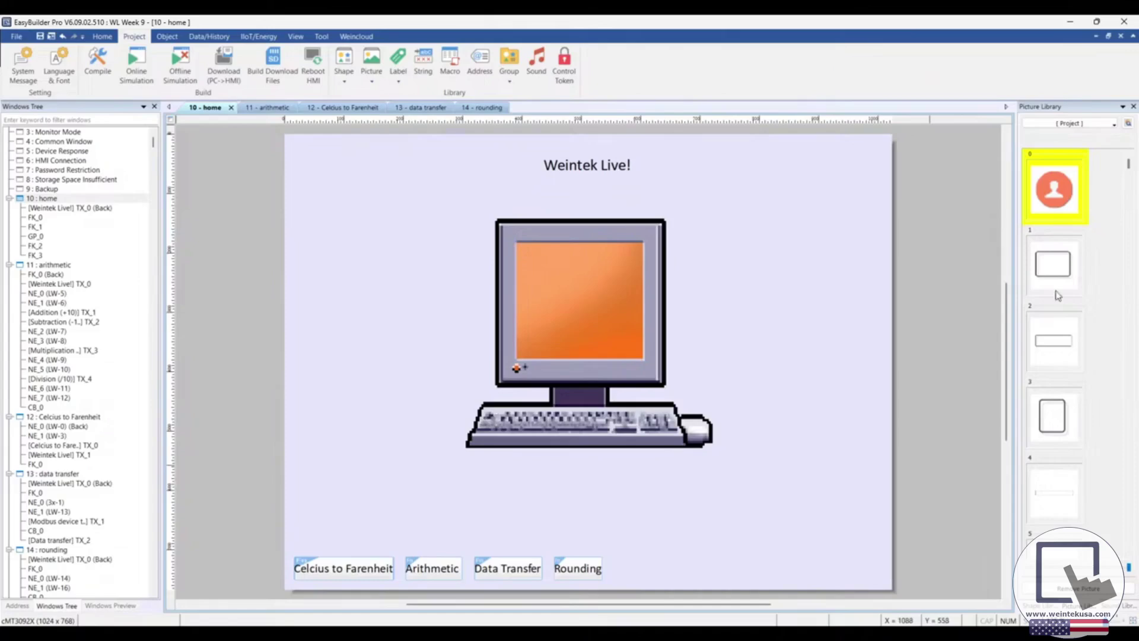
Show the '11 - arithmetic' window with its paired LW-5 to LW-12 operation fields
click(274, 108)
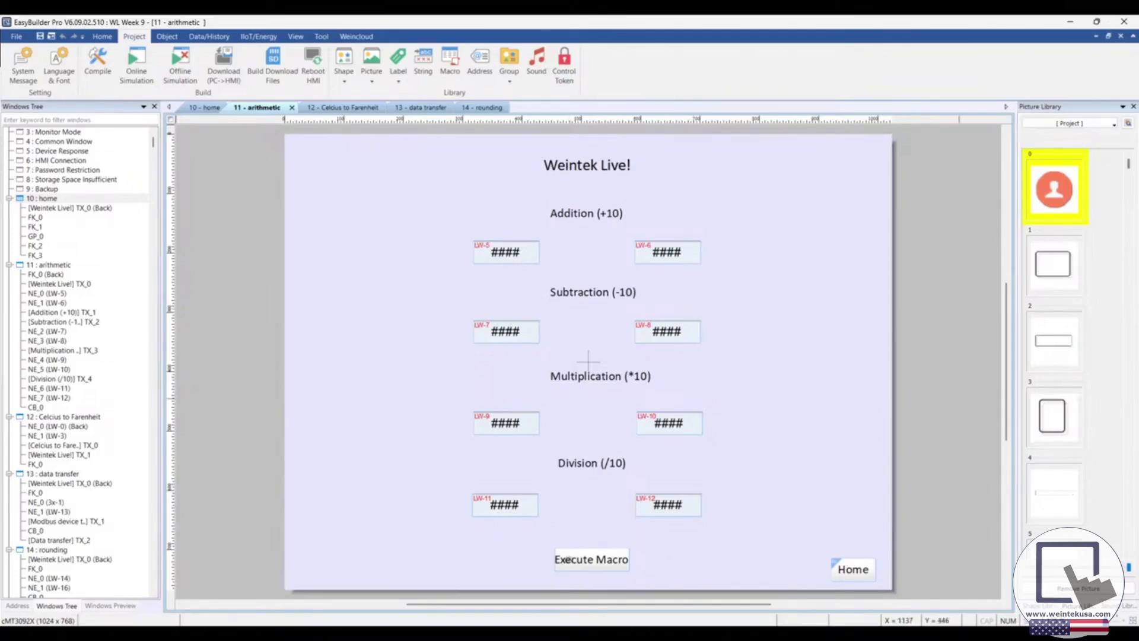
View the '12 - Celcius to Farenheit' window, then the '13 - data transfer' window
click(305, 110)
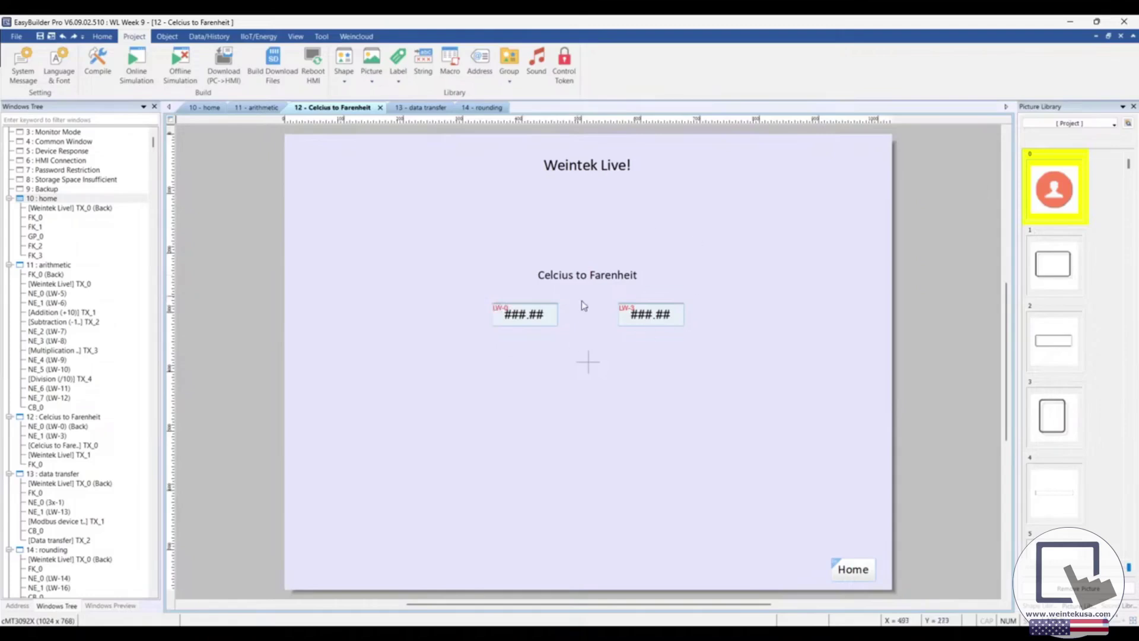
click(423, 108)
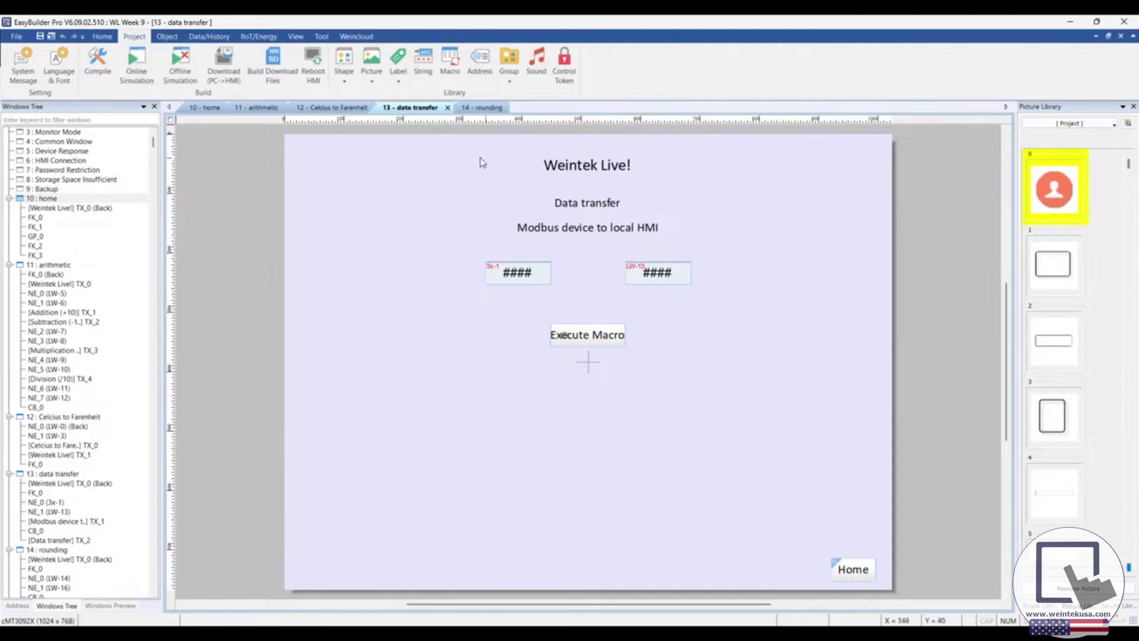
Check the Modbus TCP/IP device entry in the project's System Parameters device list
click(98, 36)
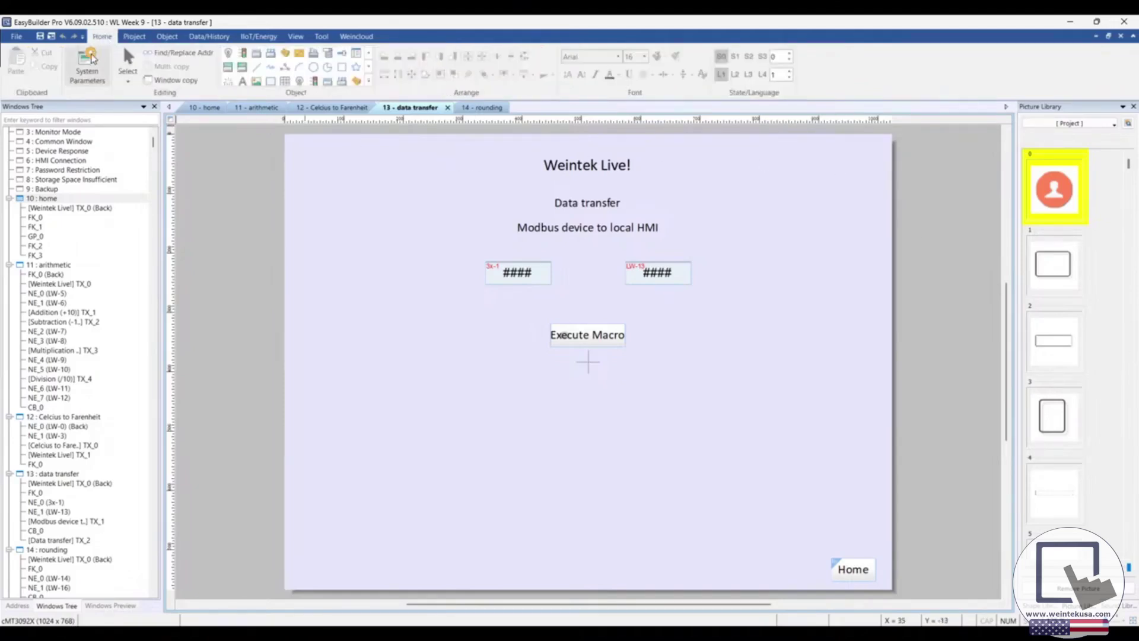
click(86, 64)
click(521, 143)
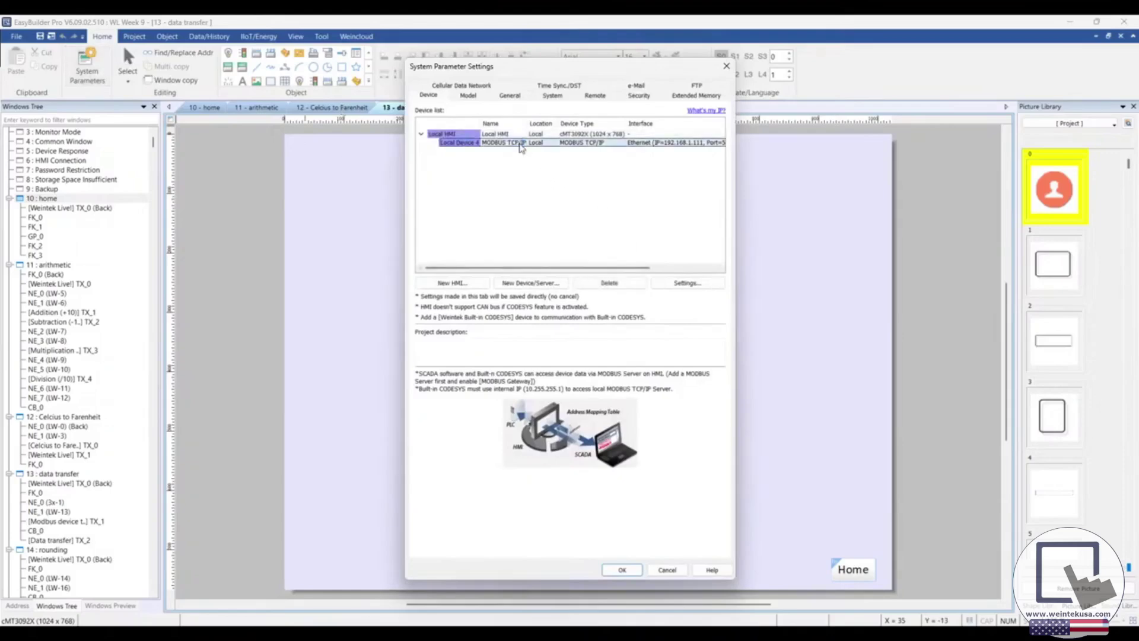
click(726, 66)
Inspect the properties of the 3x-1 and LW-13 numeric fields
click(498, 282)
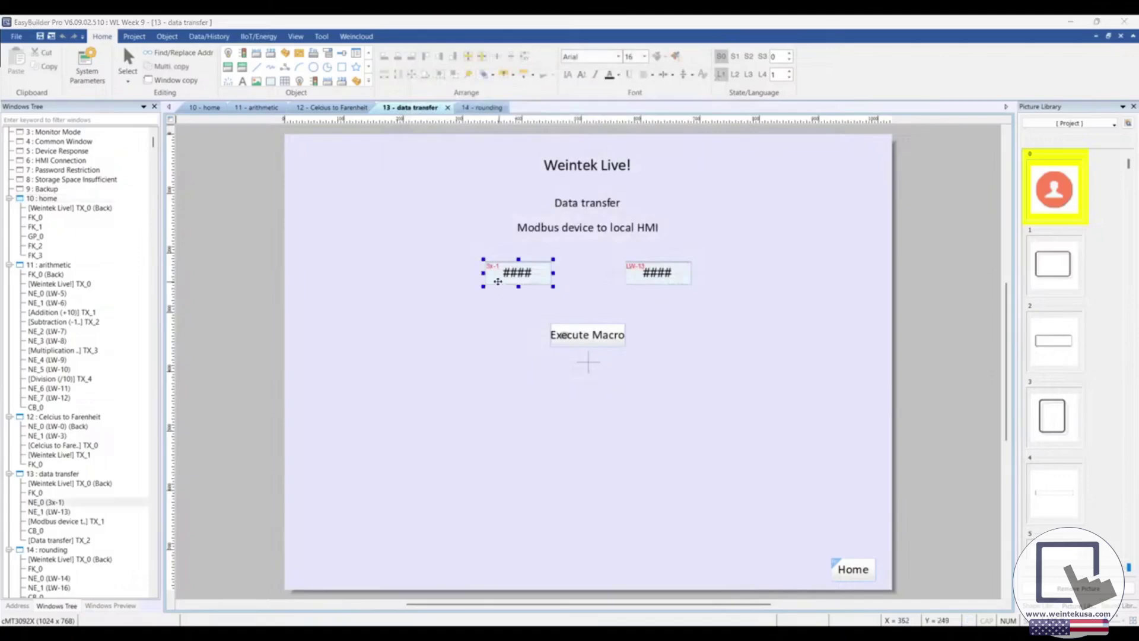
double_click(498, 281)
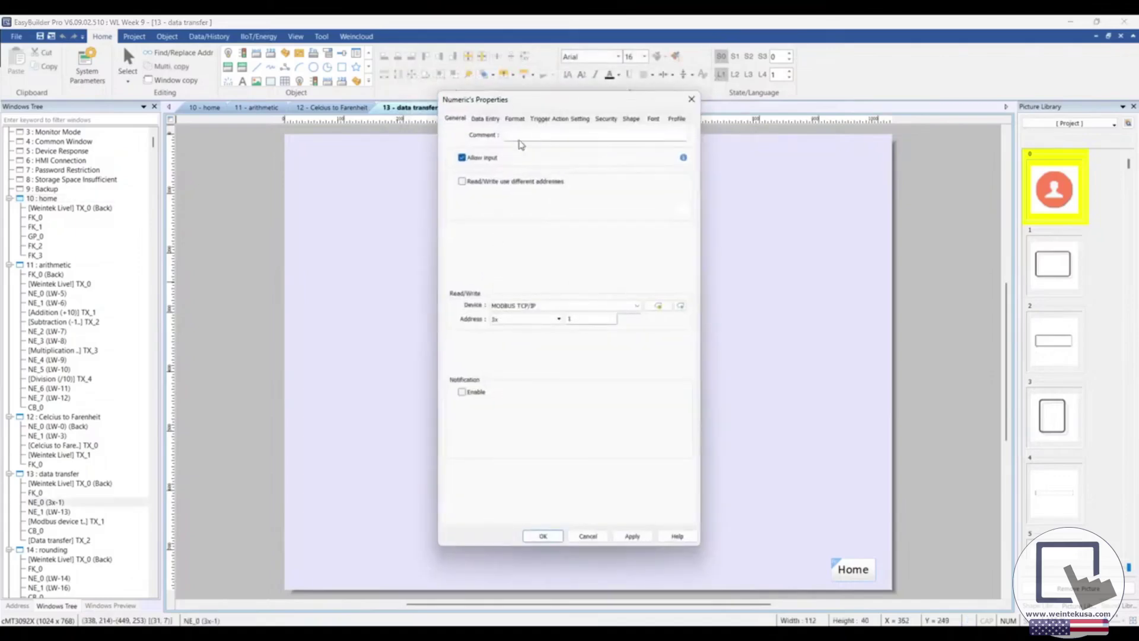
drag(533, 105, 379, 119)
click(539, 119)
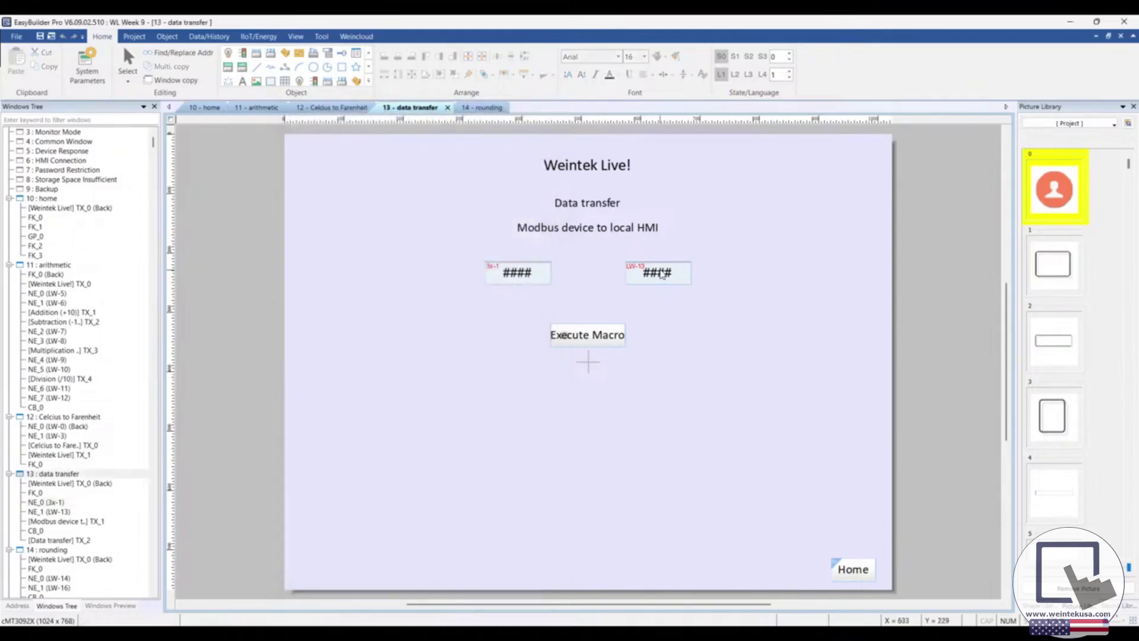
click(660, 270)
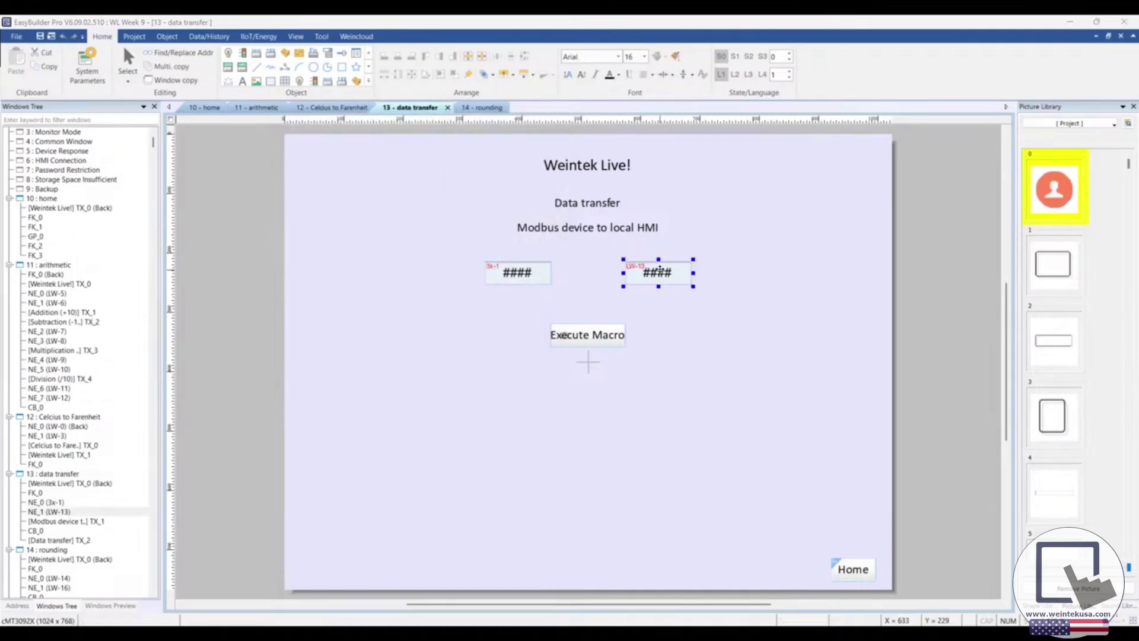
double_click(660, 270)
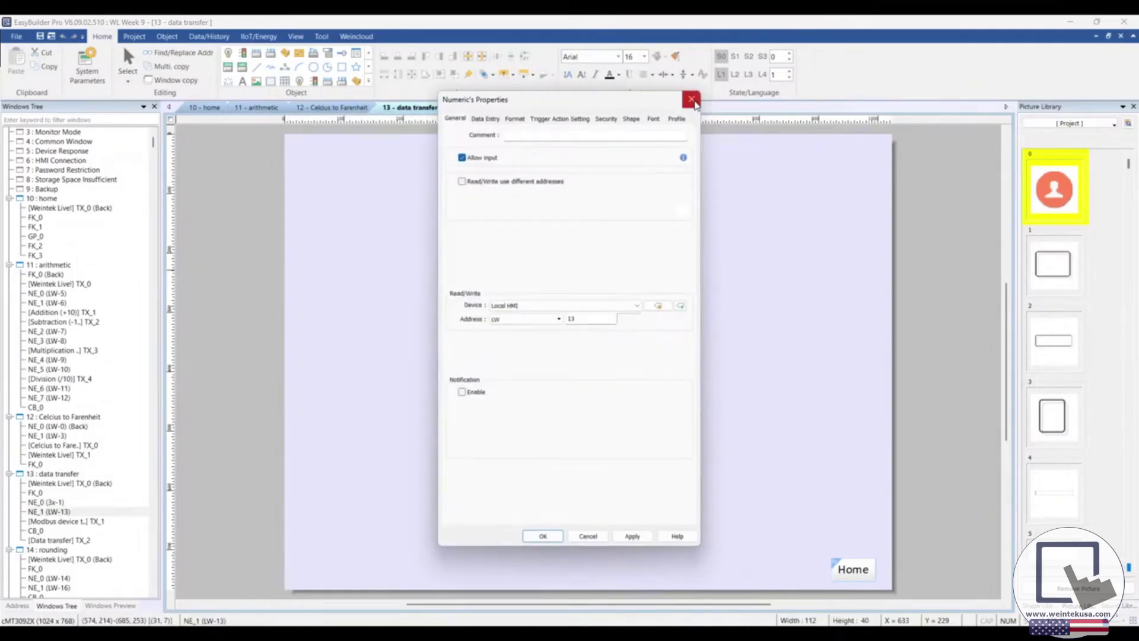
click(693, 102)
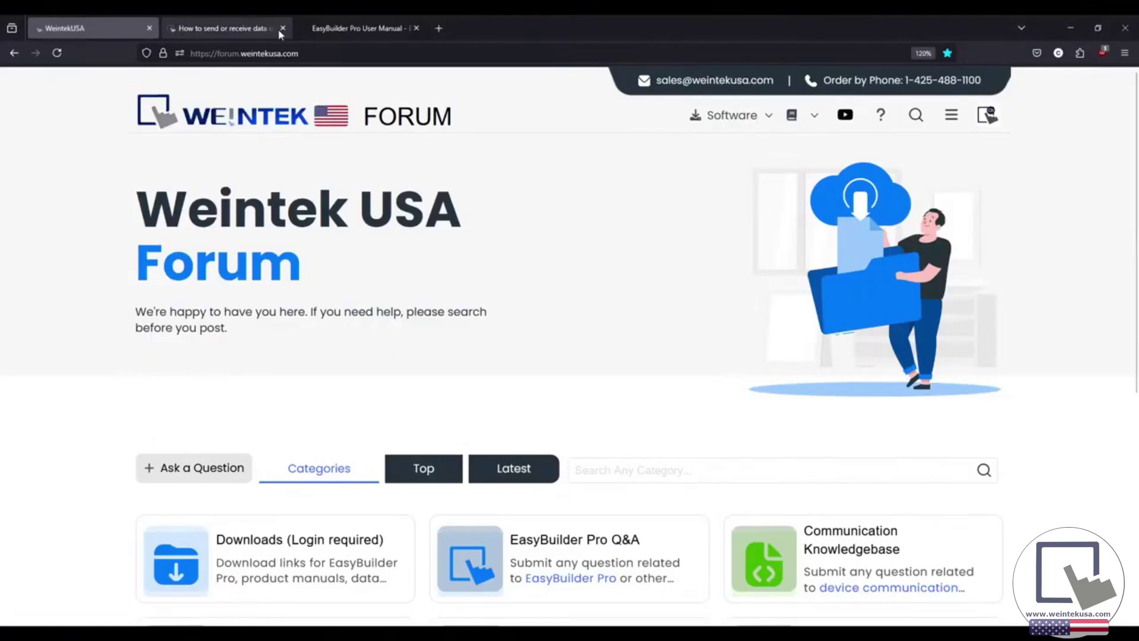
Bring up the forum post on sending or receiving data with the 'Free Protocol' driver
click(267, 29)
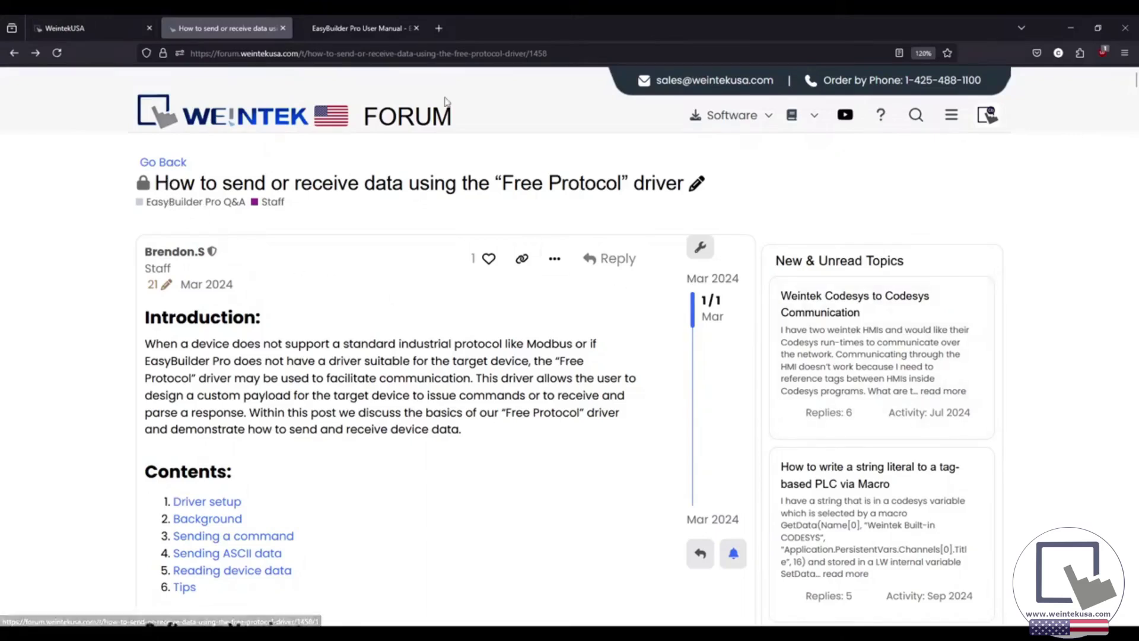
Switch to the EasyBuilder Pro User Manual at page 673 on macro variables and data types
click(348, 30)
scroll(258, 254, up, 3)
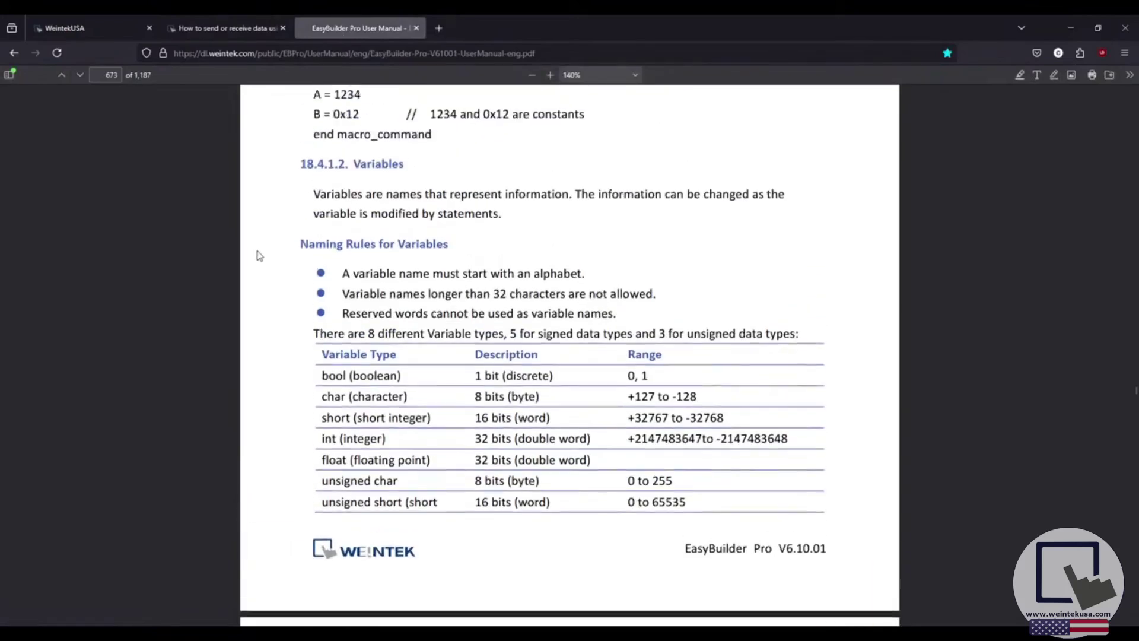
scroll(260, 256, down, 3)
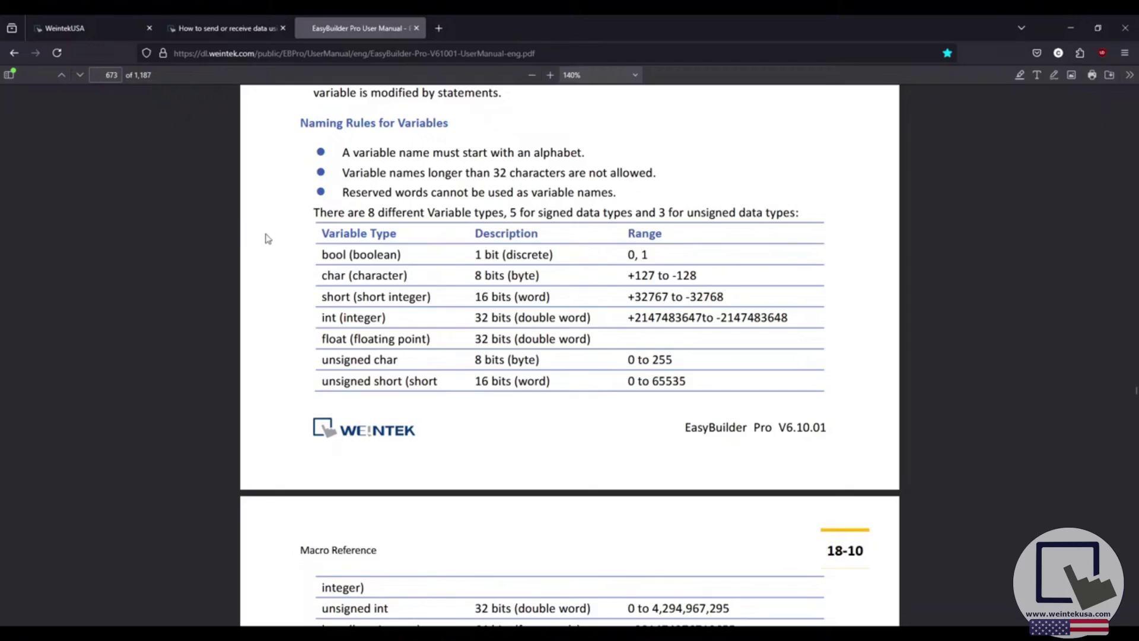
scroll(266, 236, down, 2)
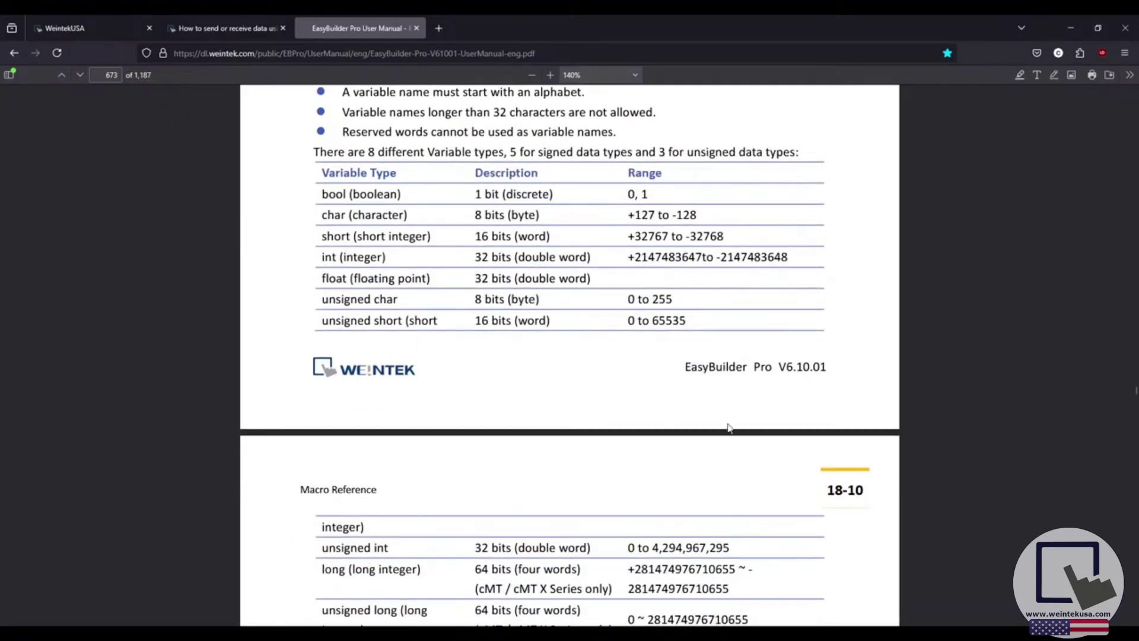
scroll(299, 347, up, 2)
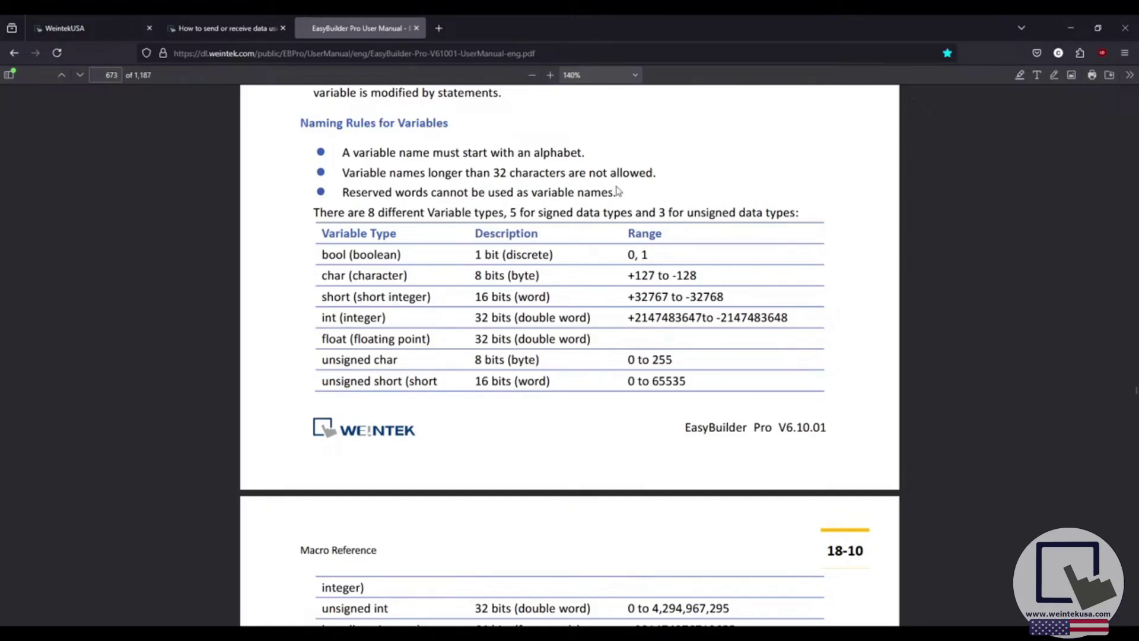
scroll(595, 270, down, 2)
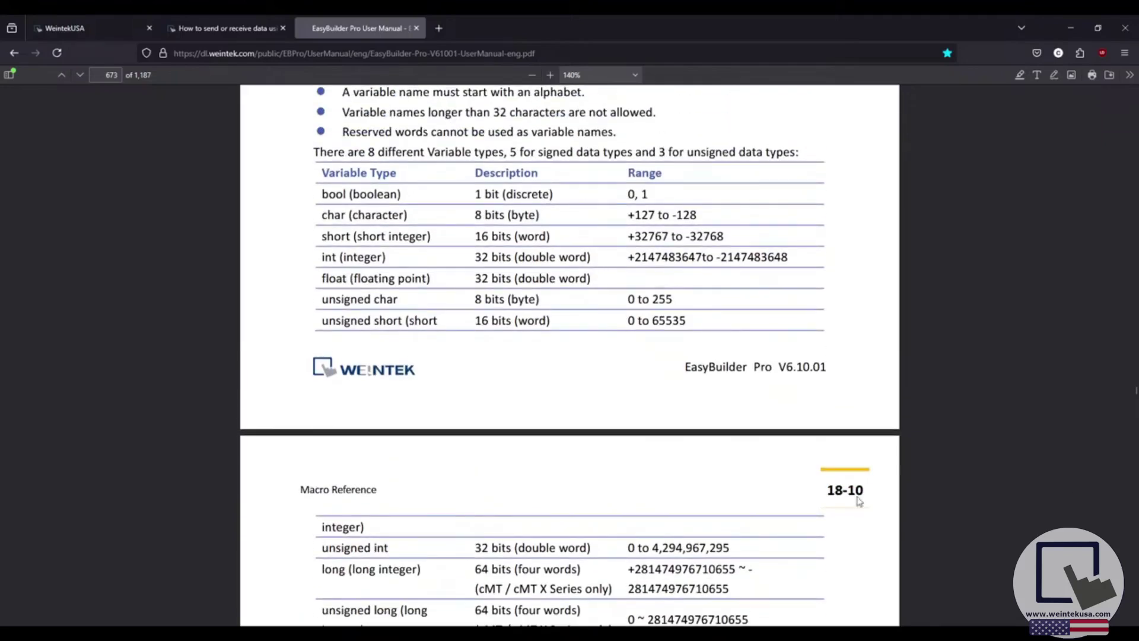
Back on the arithmetic window, show the Macro Manager listing celcius to fahrenheit, arithmetic, data transfer and rounding
click(367, 558)
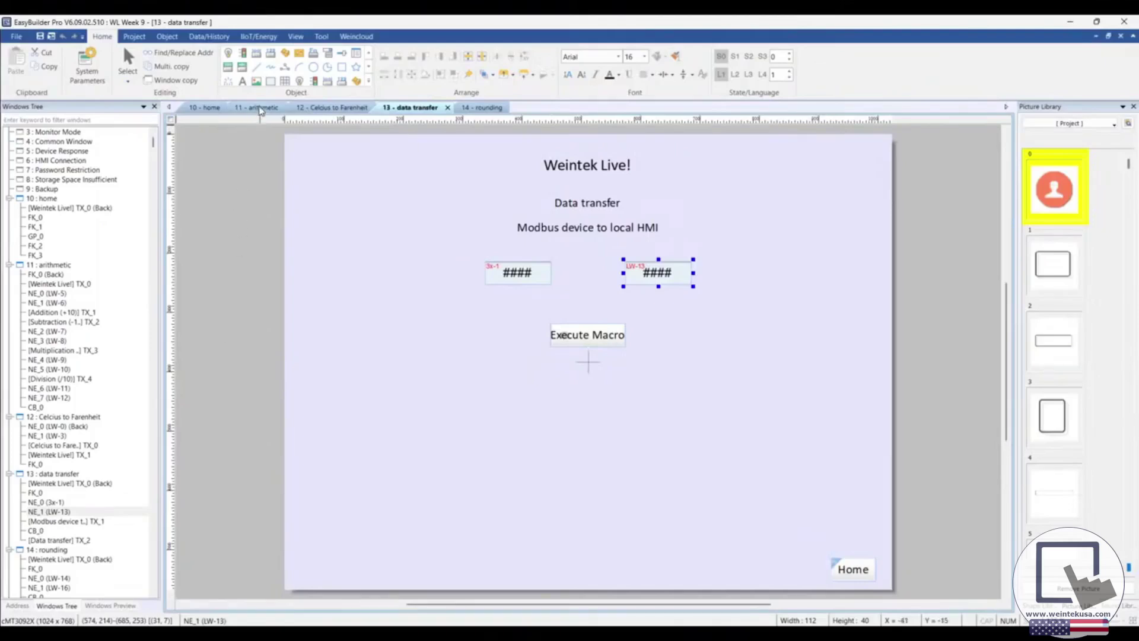
click(259, 107)
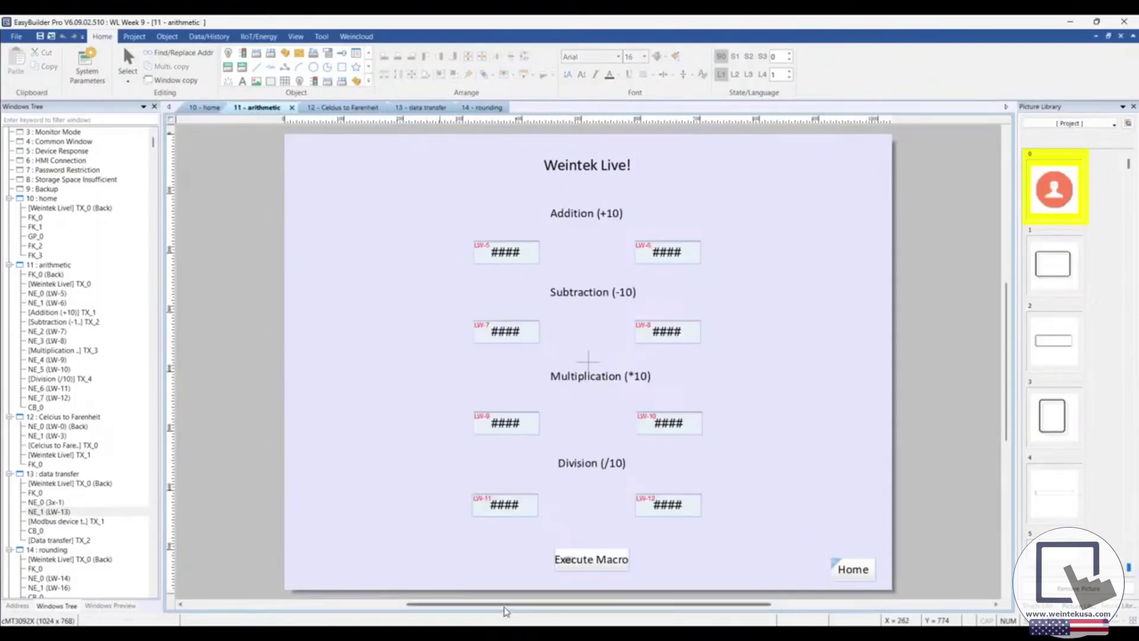
drag(511, 611, 607, 611)
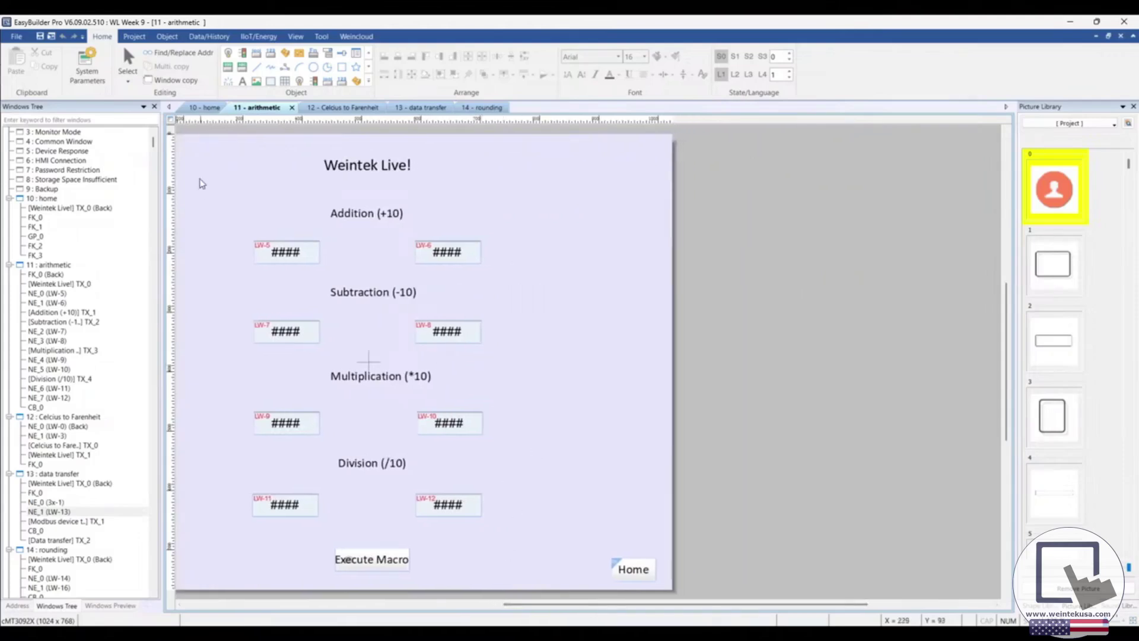
click(139, 39)
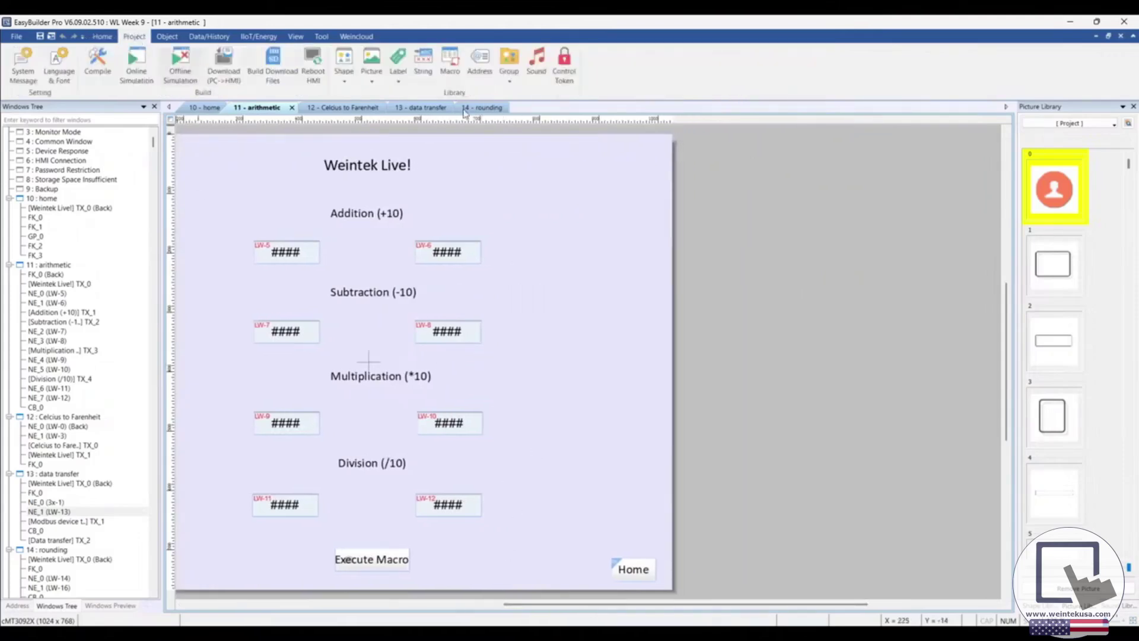
click(450, 63)
drag(525, 121, 686, 109)
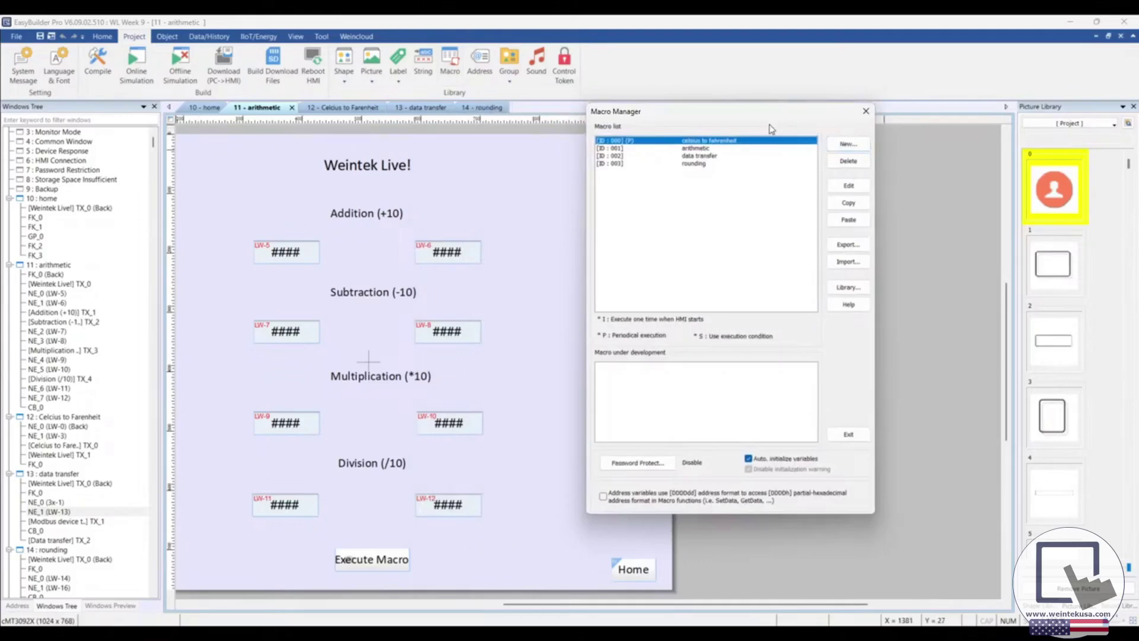
Open the '[ID : 001] arithmetic' macro in the Work Space editor and enlarge its code font
click(694, 149)
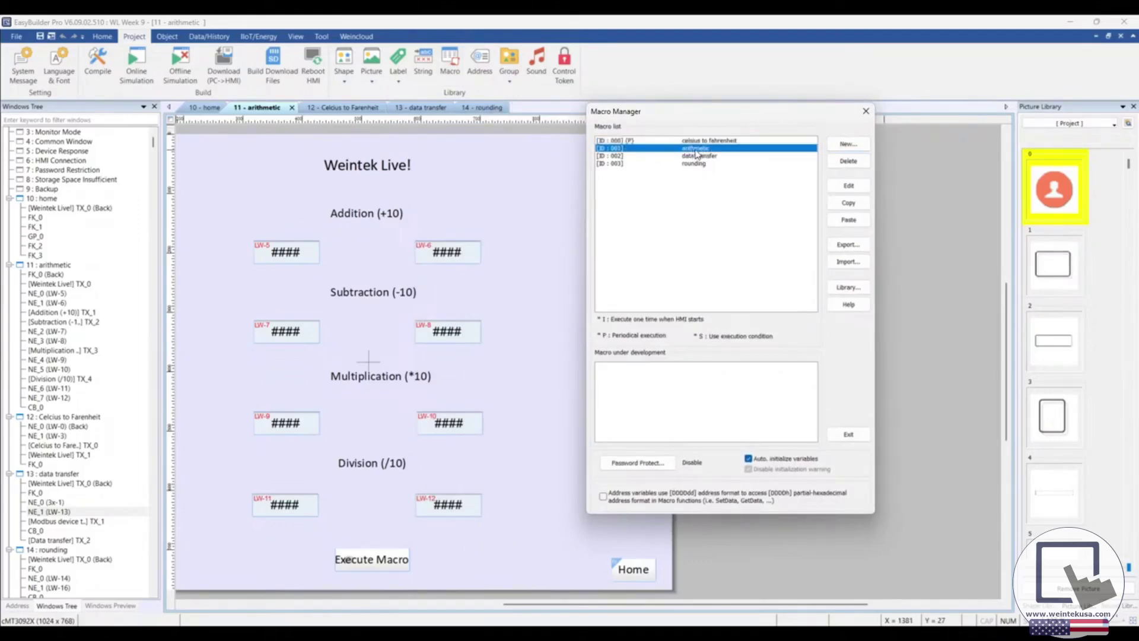
double_click(698, 149)
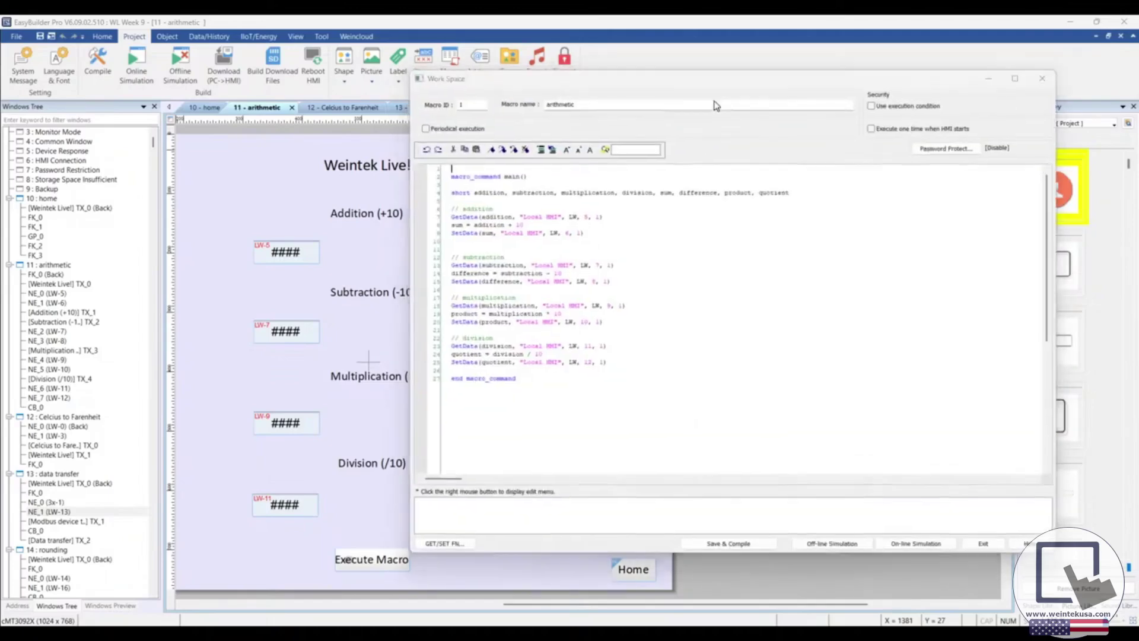
drag(693, 83, 829, 123)
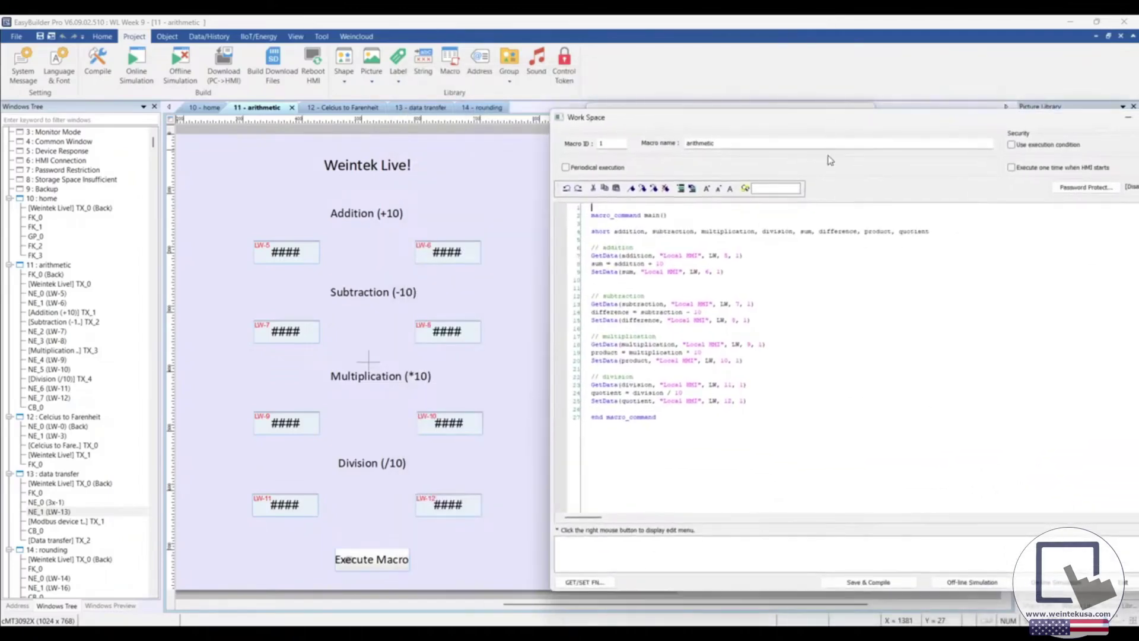
click(707, 189)
click(707, 188)
click(706, 189)
click(707, 189)
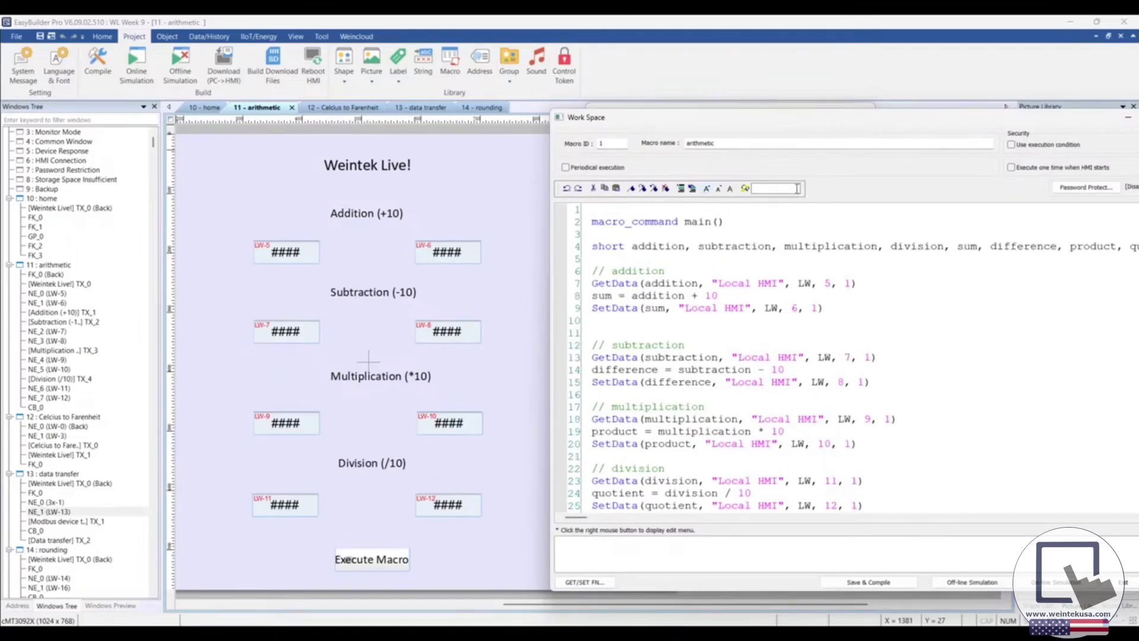
click(720, 189)
scroll(714, 238, down, 1)
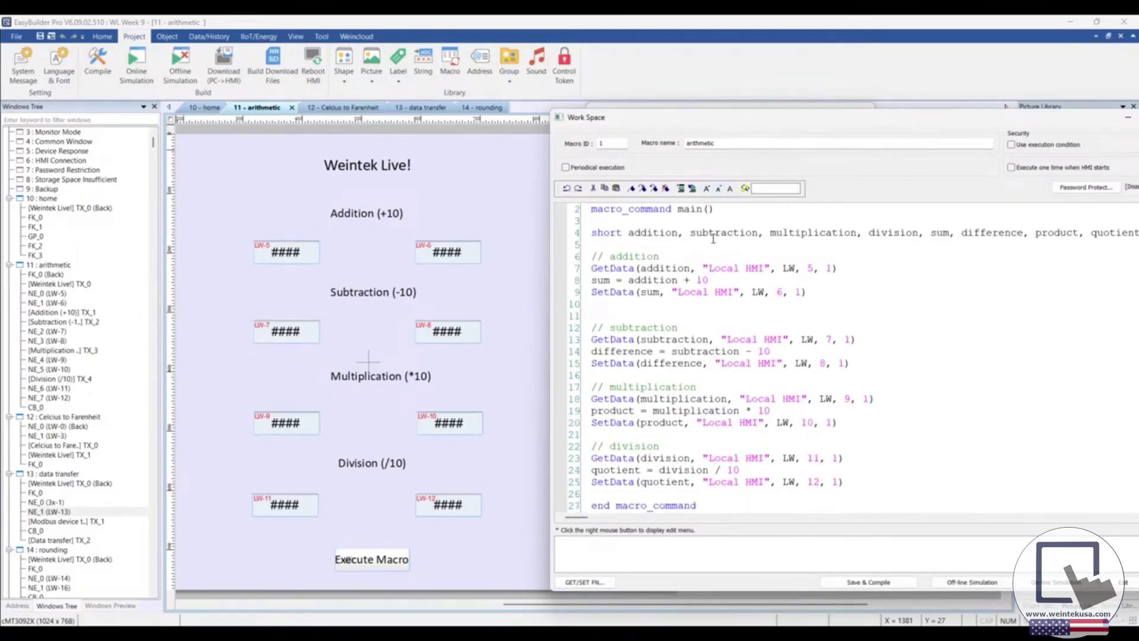
scroll(714, 238, up, 1)
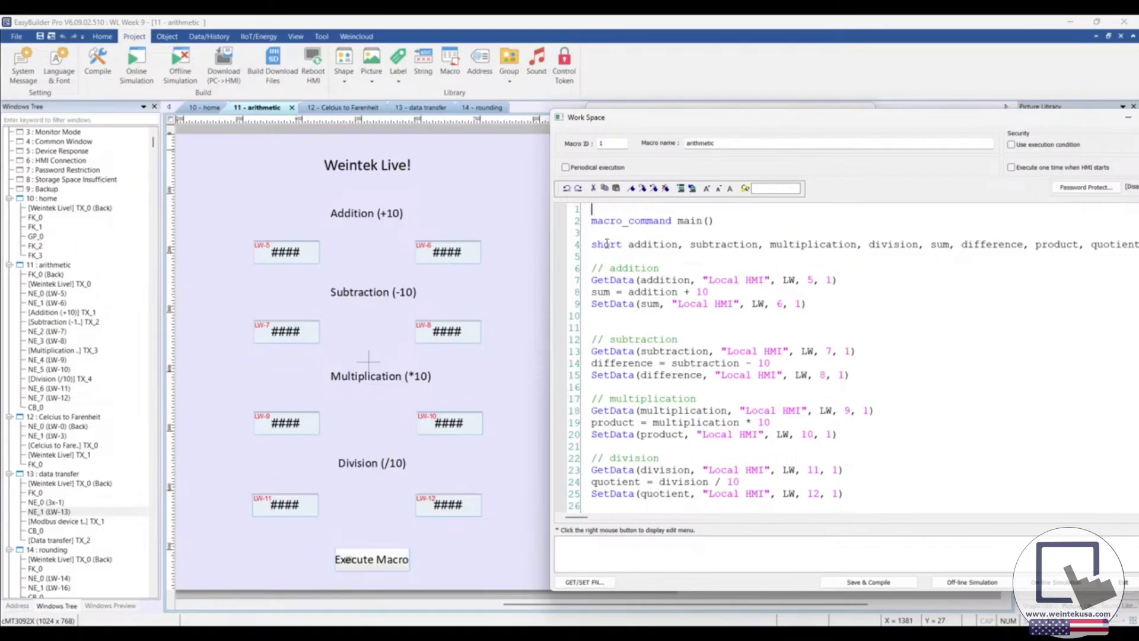
Return from the user manual PDF to the arithmetic macro code, highlighting the variable declarations line
click(356, 575)
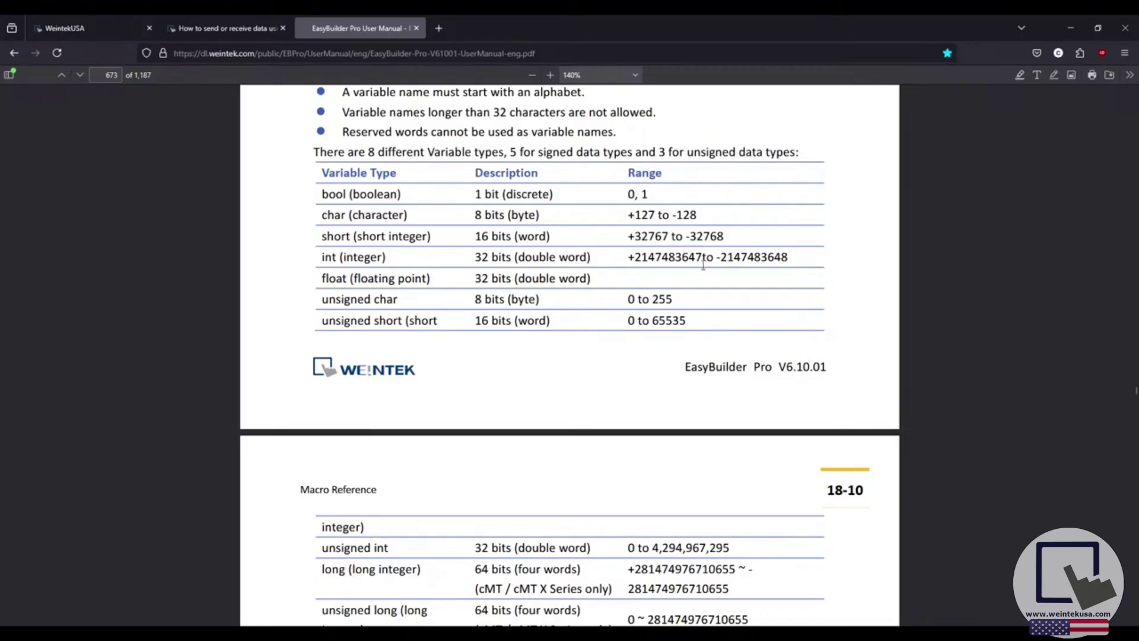
click(1072, 29)
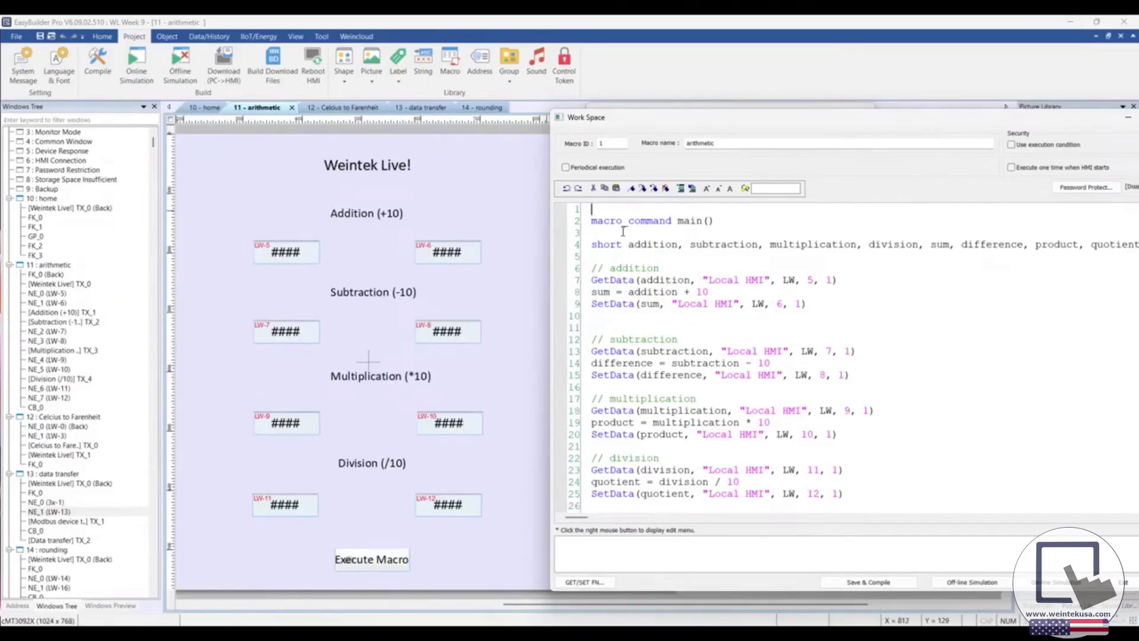
click(621, 249)
drag(654, 245, 893, 245)
click(686, 269)
click(669, 261)
scroll(673, 286, down, 1)
scroll(672, 286, down, 1)
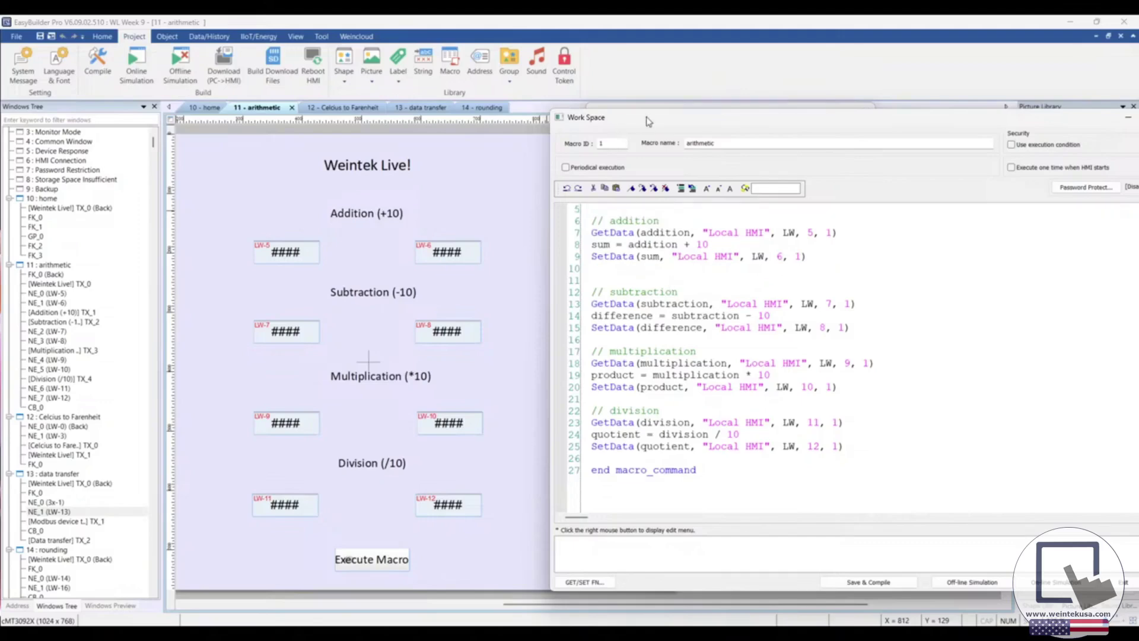
drag(649, 122, 614, 130)
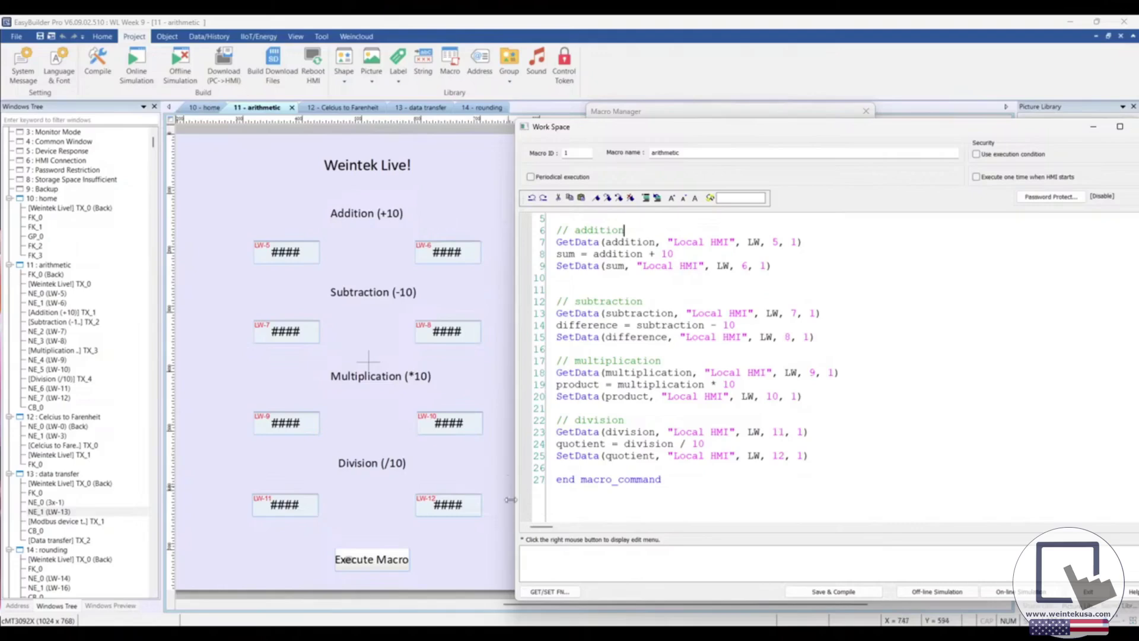
scroll(638, 338, up, 1)
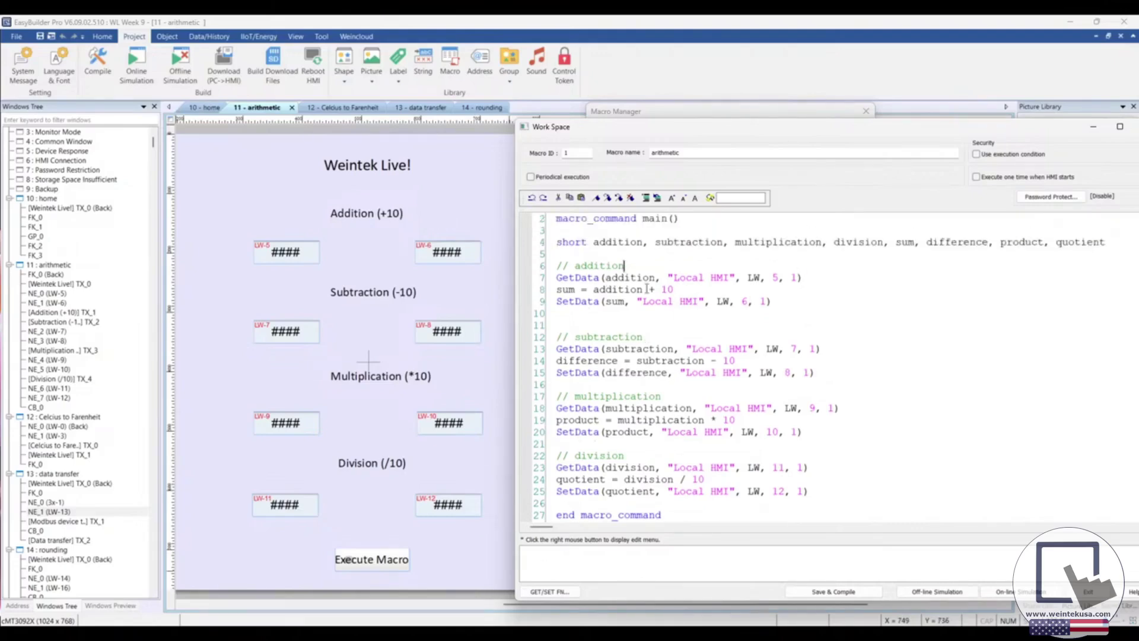
scroll(653, 294, down, 1)
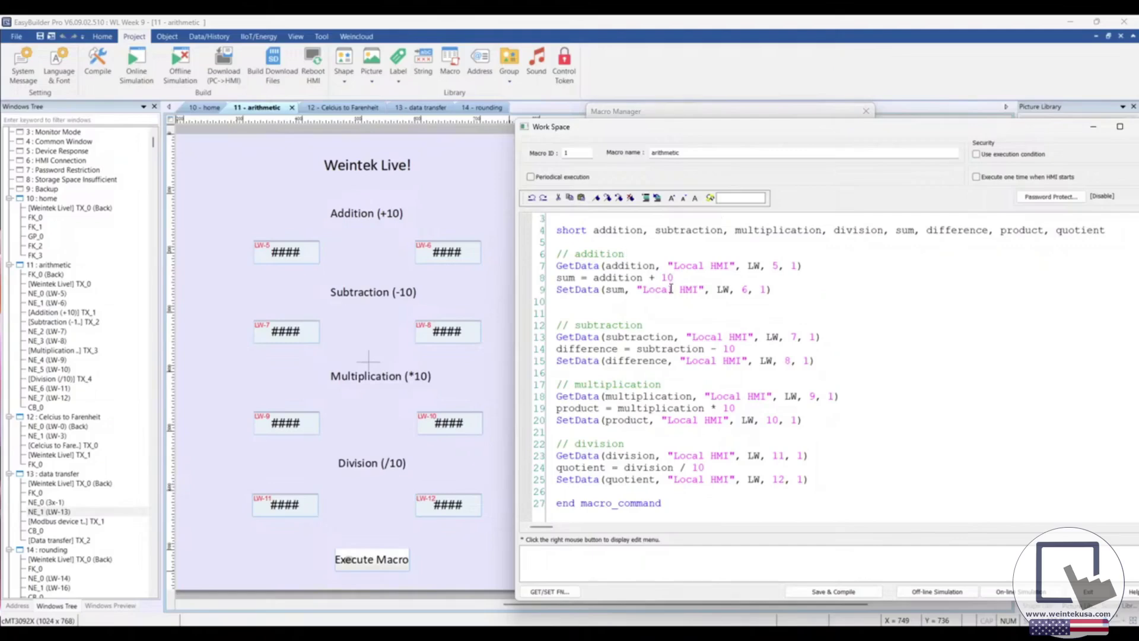
scroll(671, 289, down, 1)
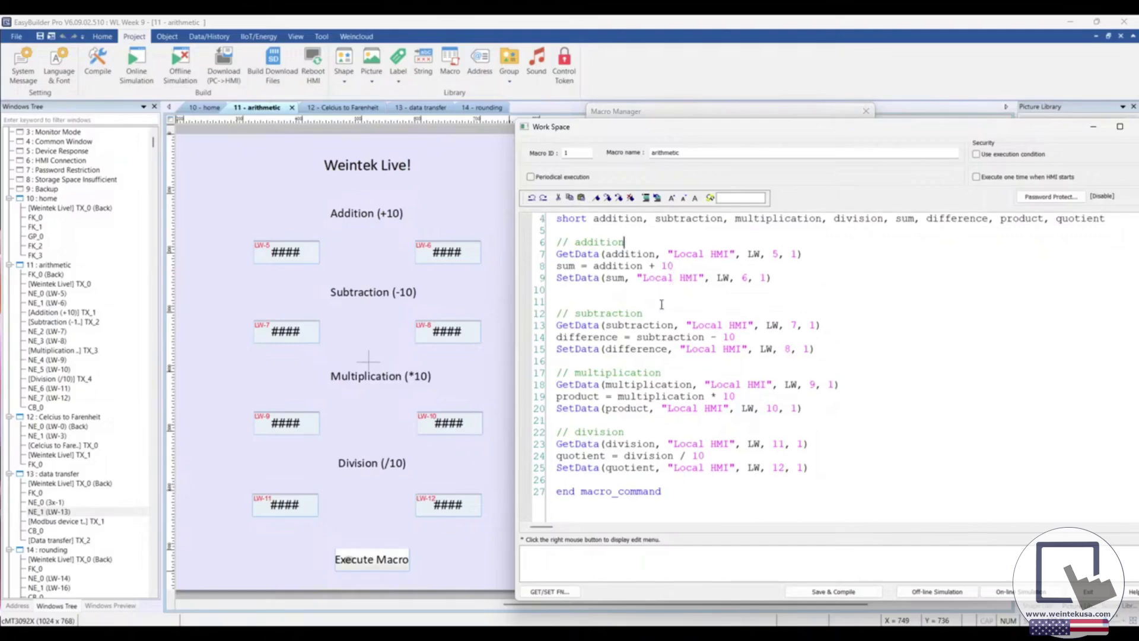
drag(770, 278, 638, 266)
Comment out addition lines 7–9 and add an empty line after line 9
click(813, 279)
drag(773, 277, 558, 254)
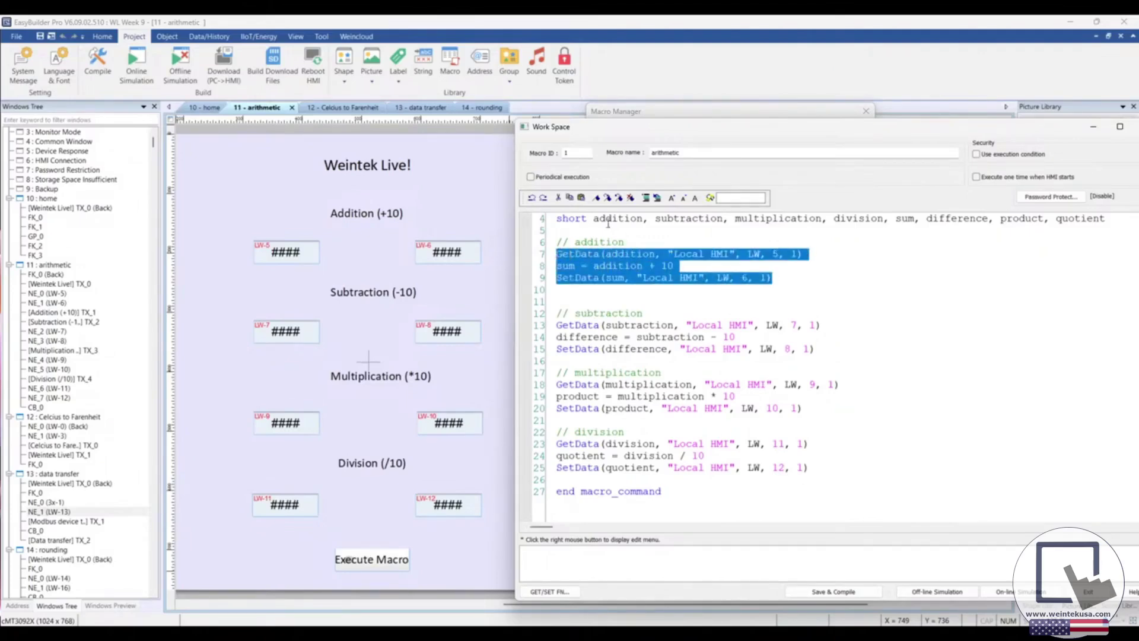
click(646, 198)
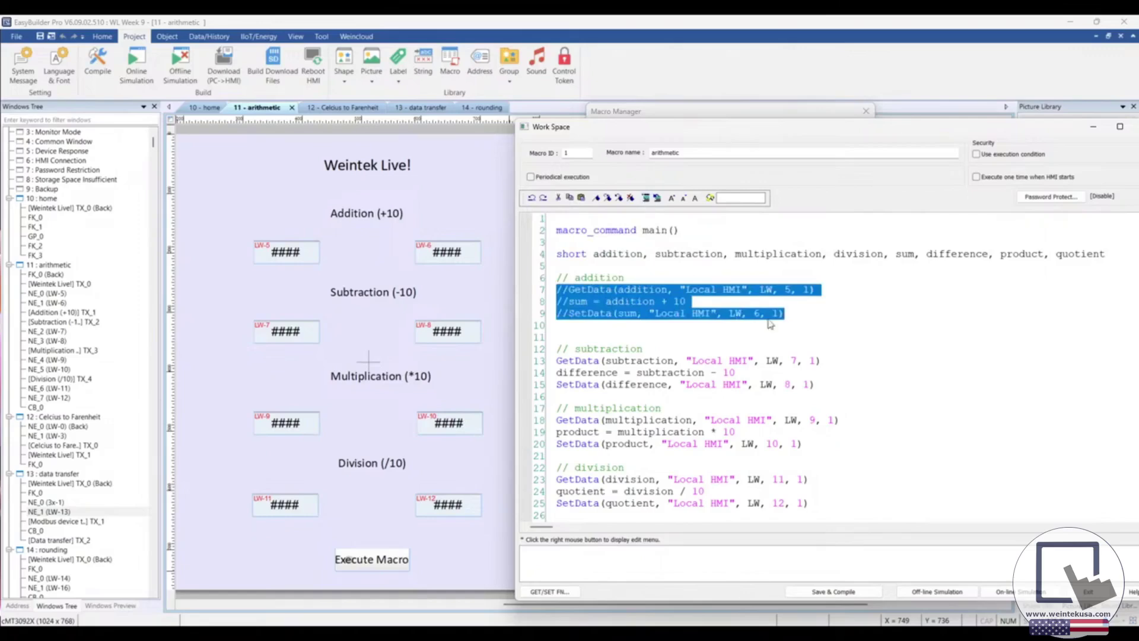
click(806, 311)
key(Return)
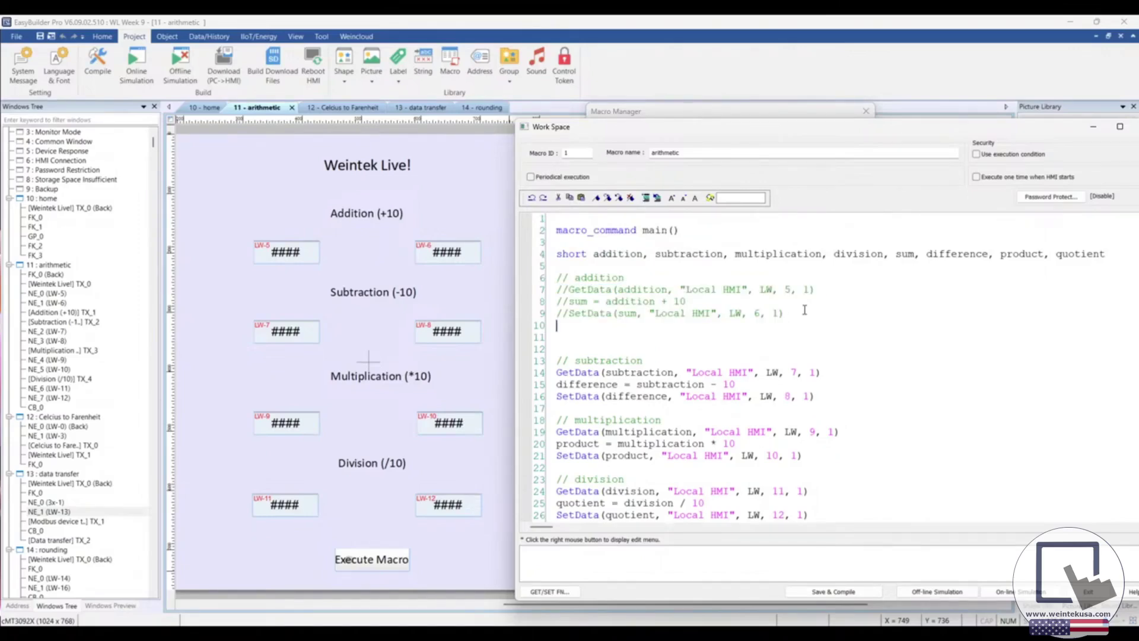
scroll(731, 269, down, 3)
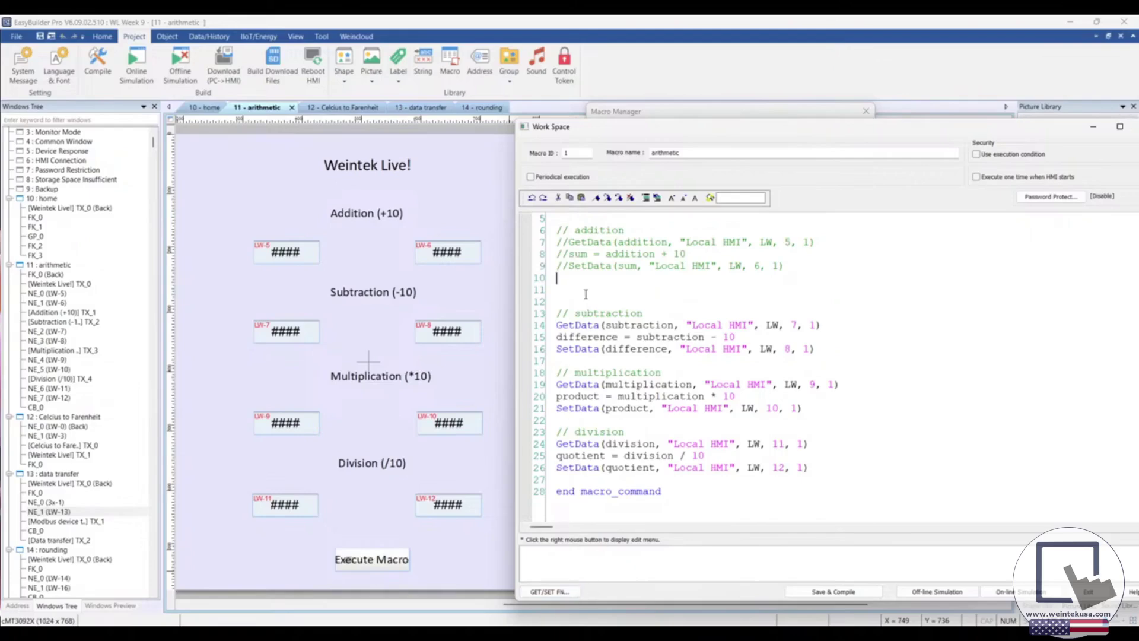
click(566, 592)
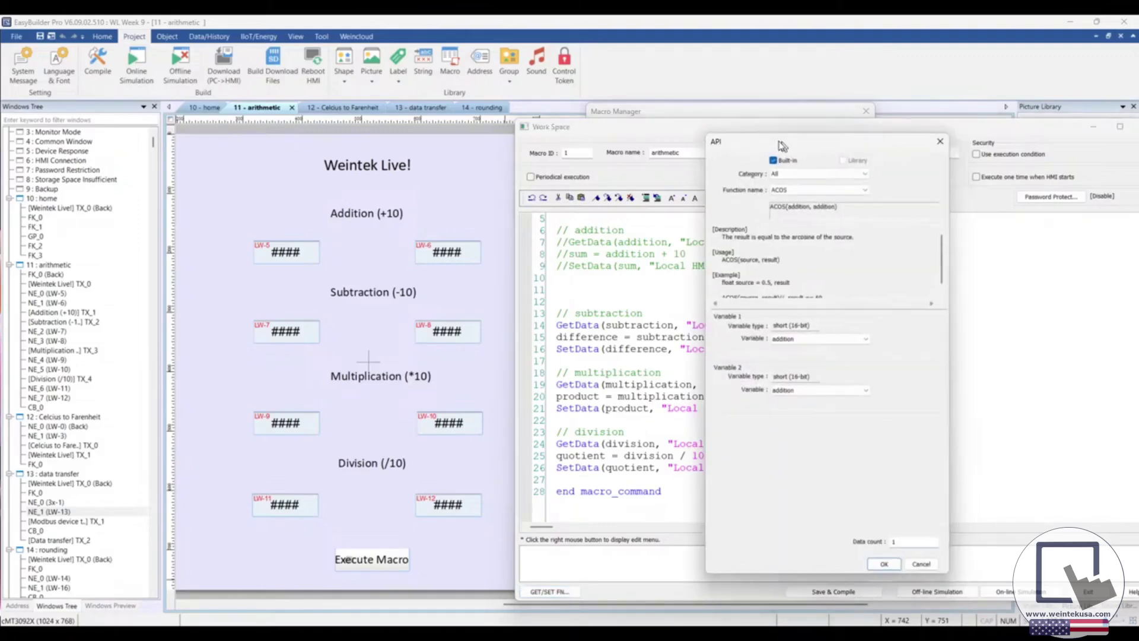
Select the GetData function in the API function dialog
drag(783, 146, 761, 134)
click(827, 178)
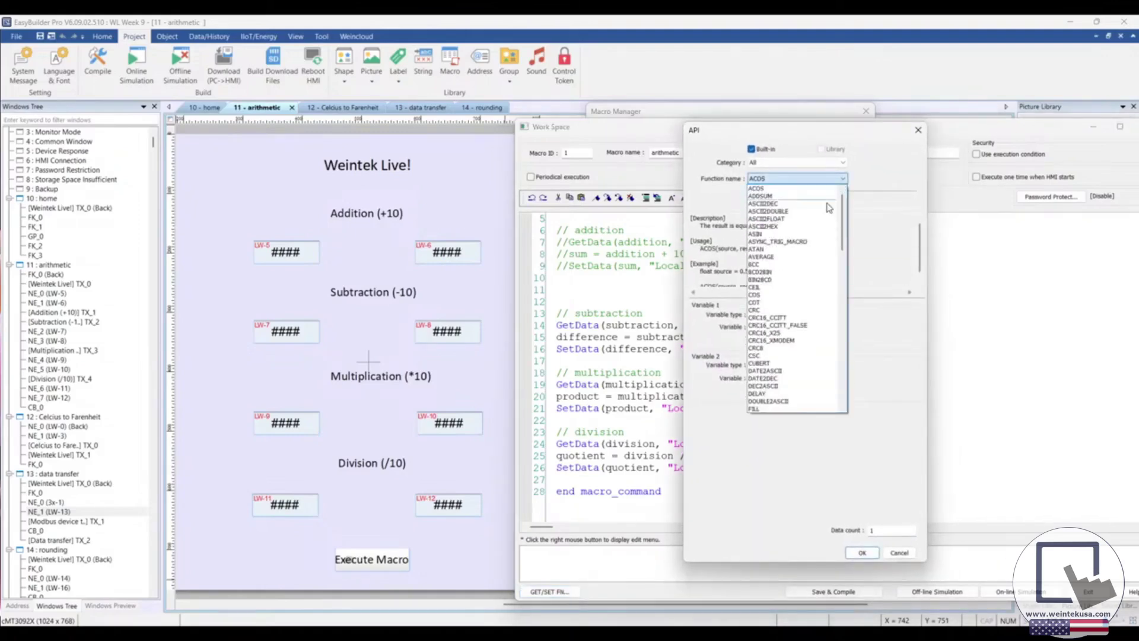
scroll(794, 372, down, 6)
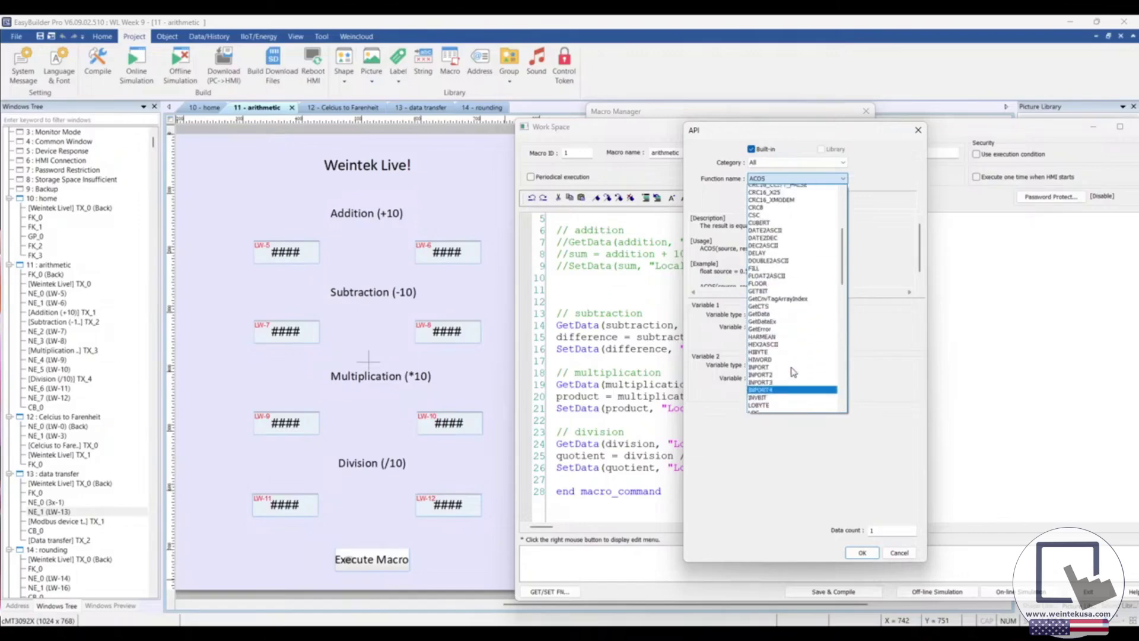
scroll(794, 372, up, 4)
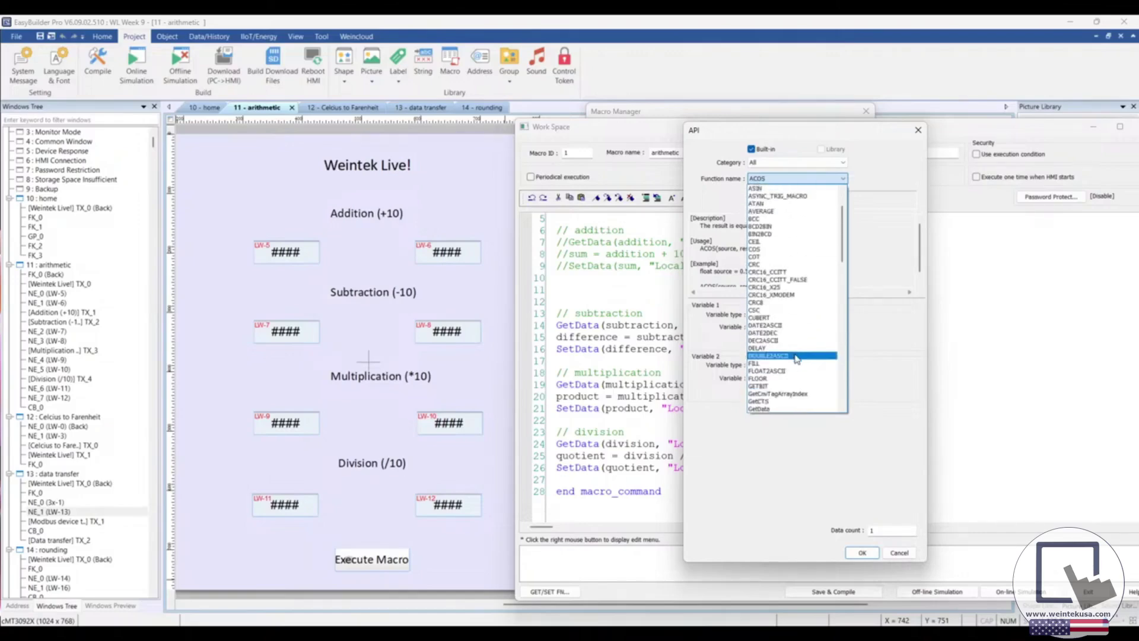
key(g)
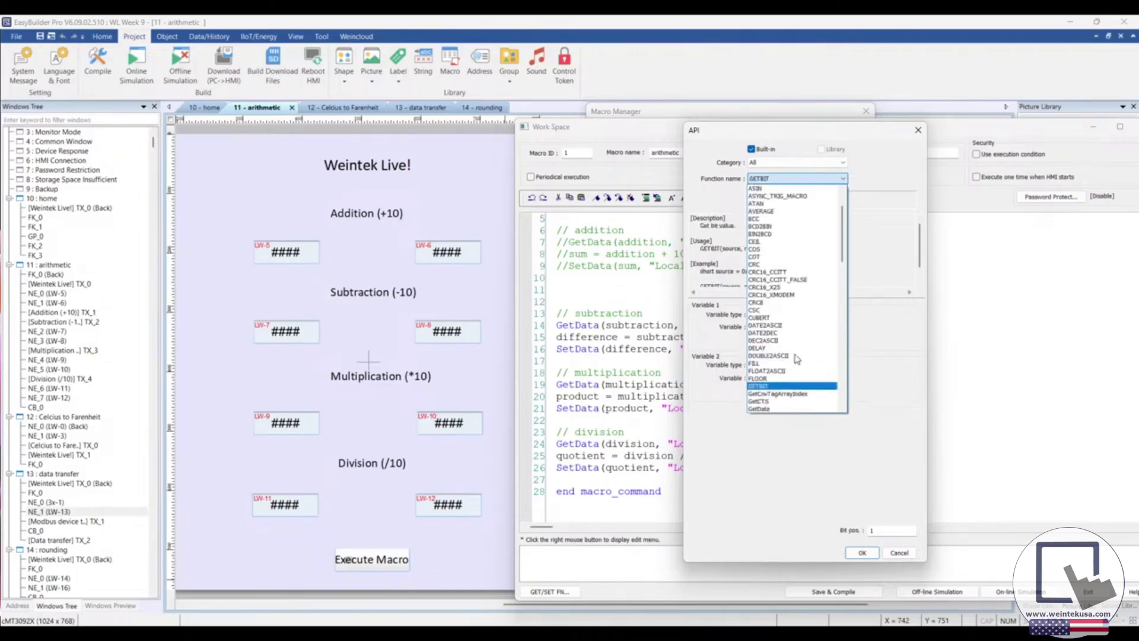
click(794, 409)
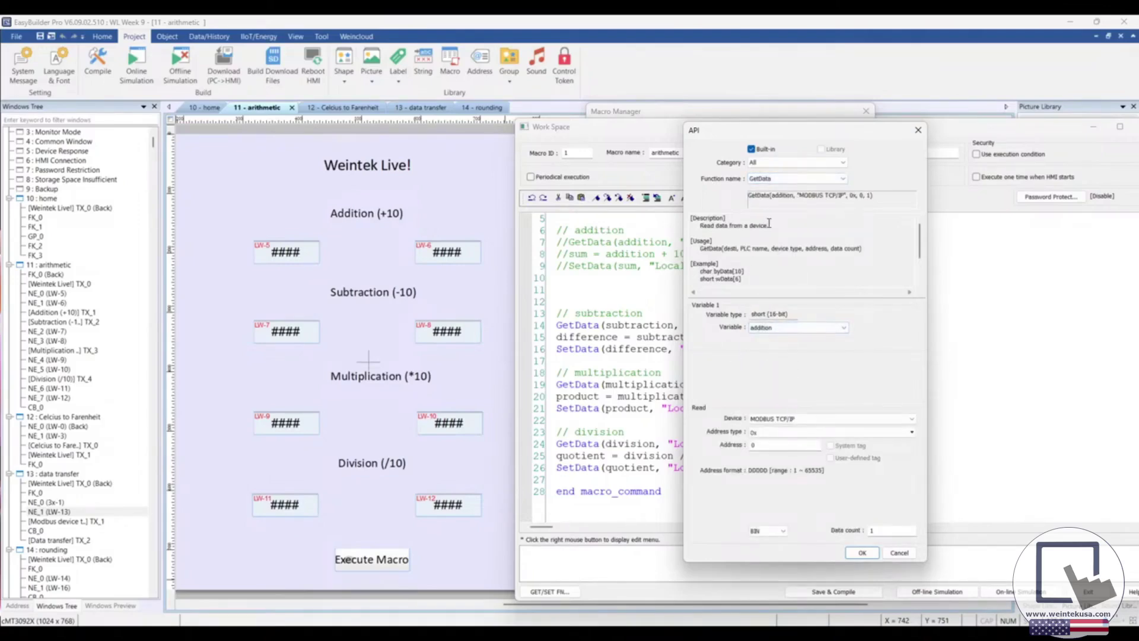
scroll(754, 262, down, 2)
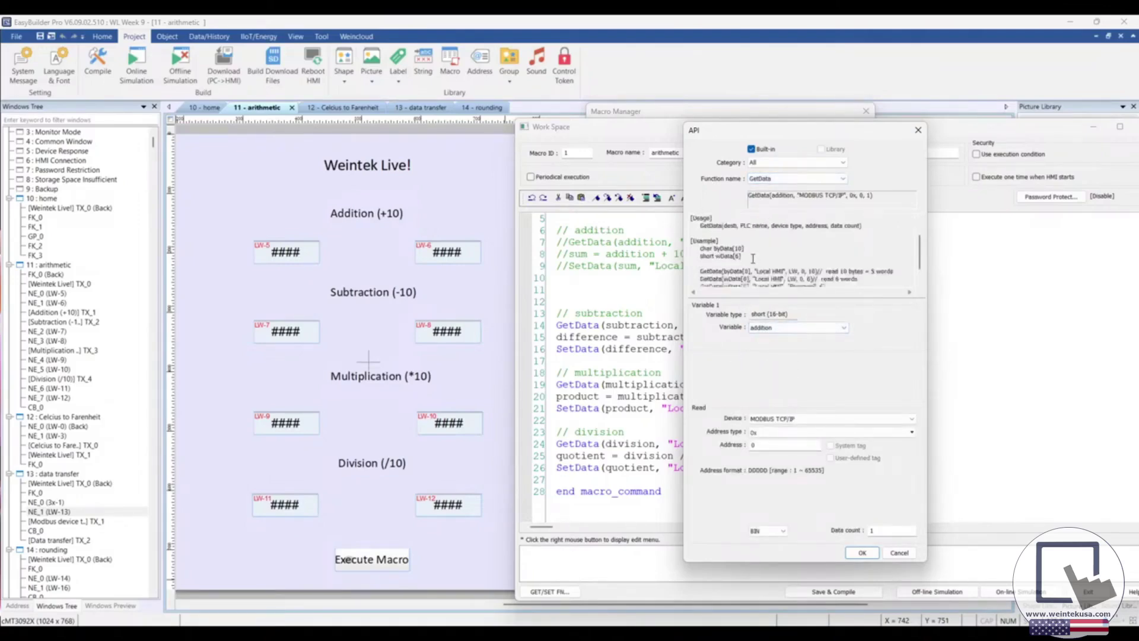
scroll(805, 257, up, 2)
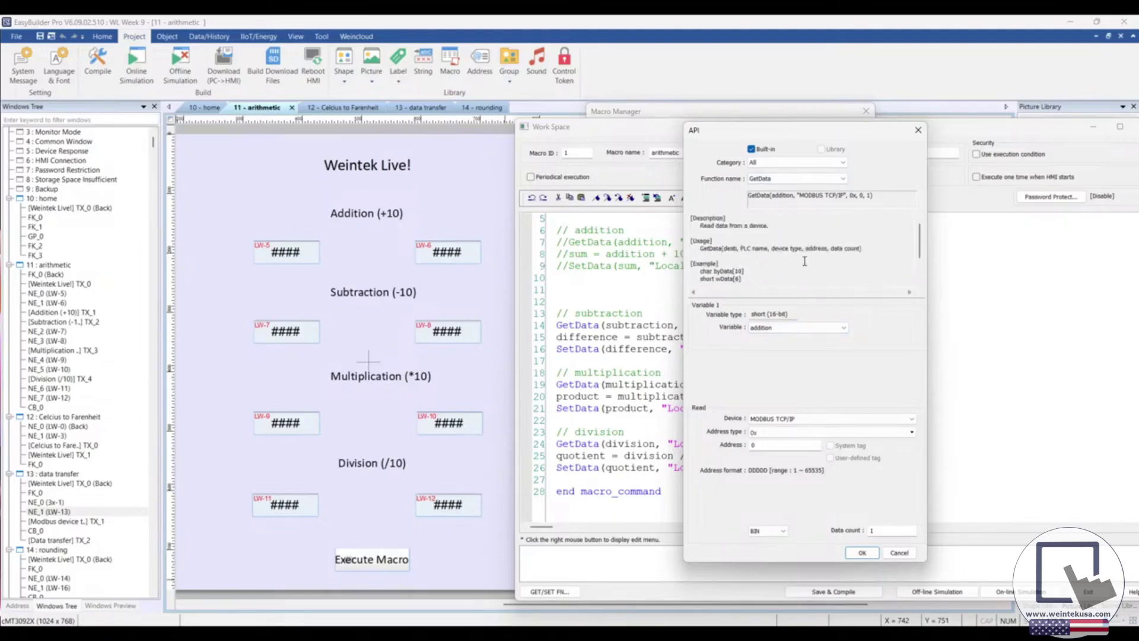
drag(834, 136, 988, 137)
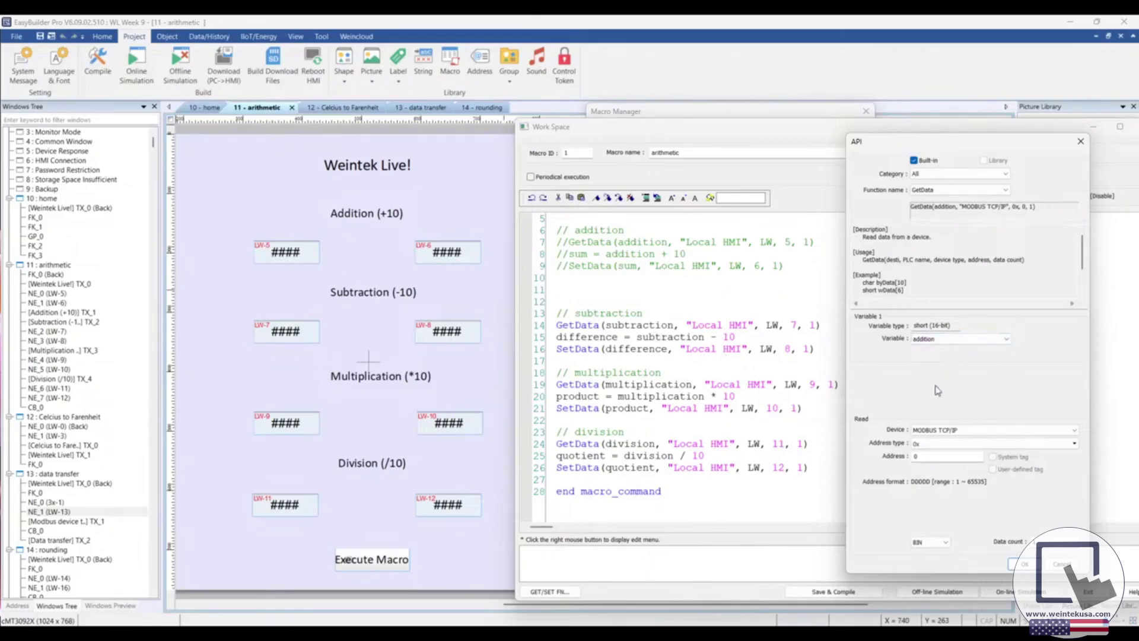
Set GetData to read addition from Local HMI, LW, address 5, inserting it as line 10
click(936, 430)
click(936, 441)
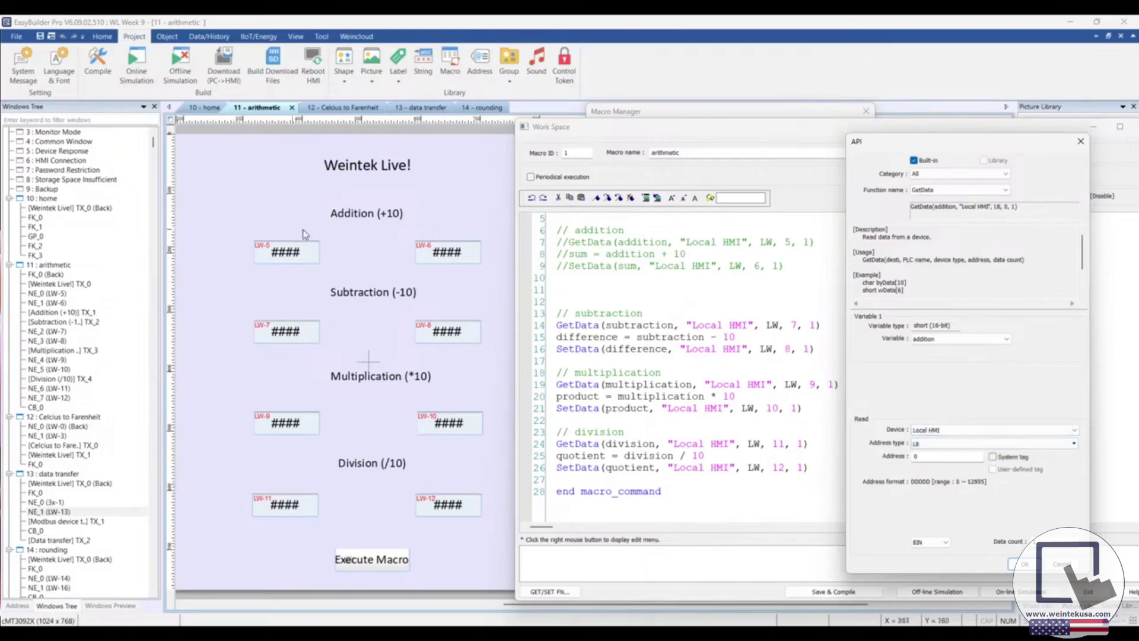
click(930, 449)
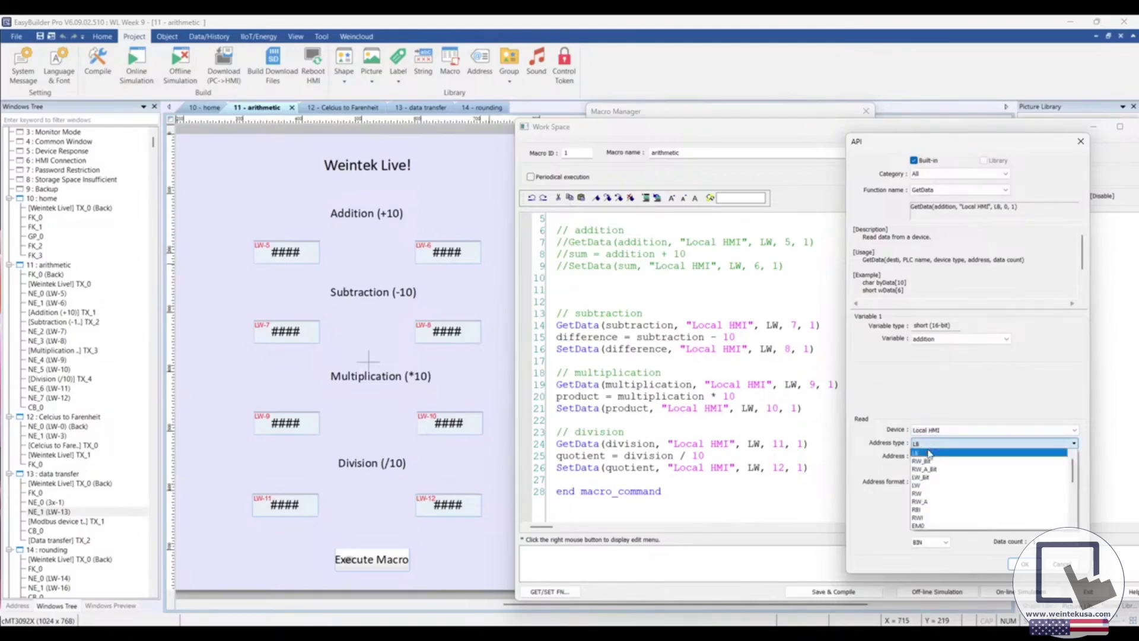
click(927, 490)
double_click(915, 457)
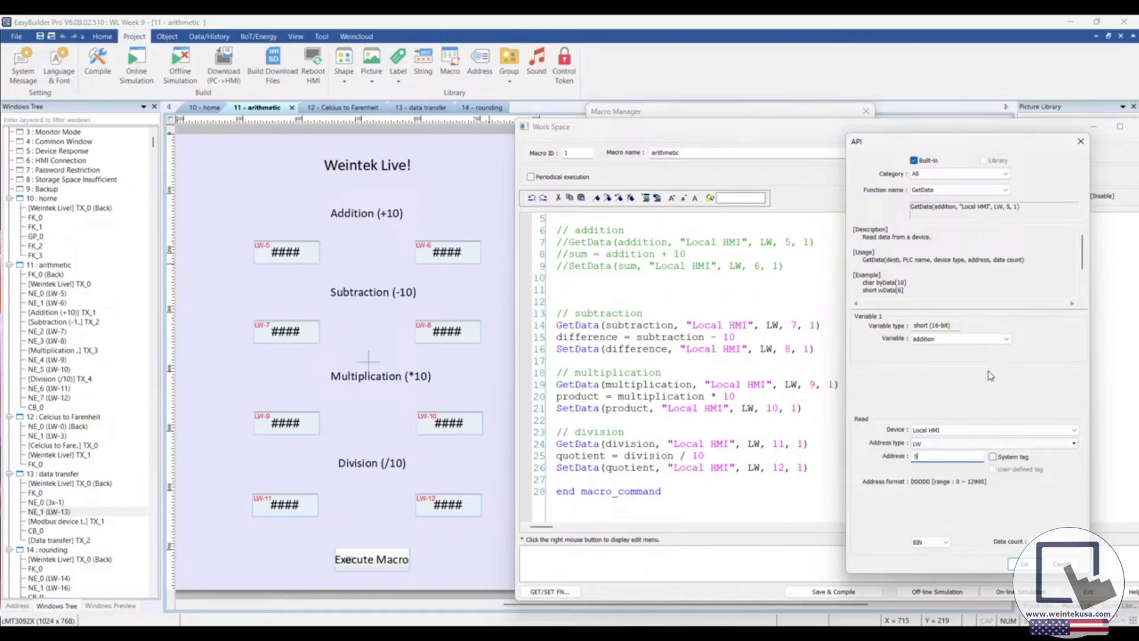
click(1020, 565)
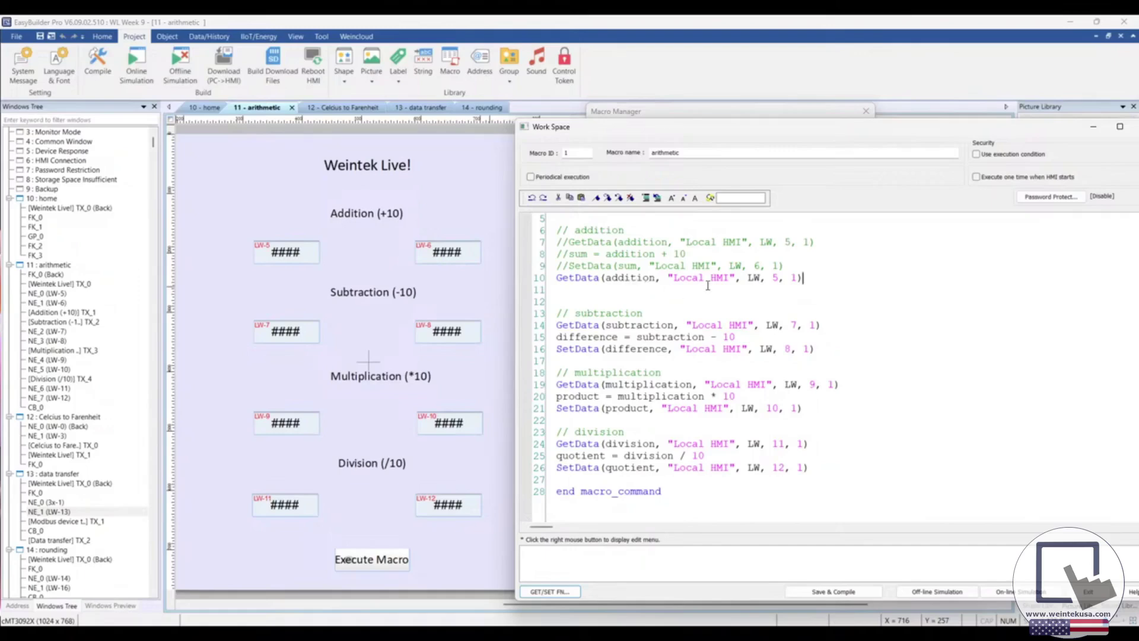
Insert line 11 'sum = adddition + 10' below the GetData call, with a blank line after it
key(Return)
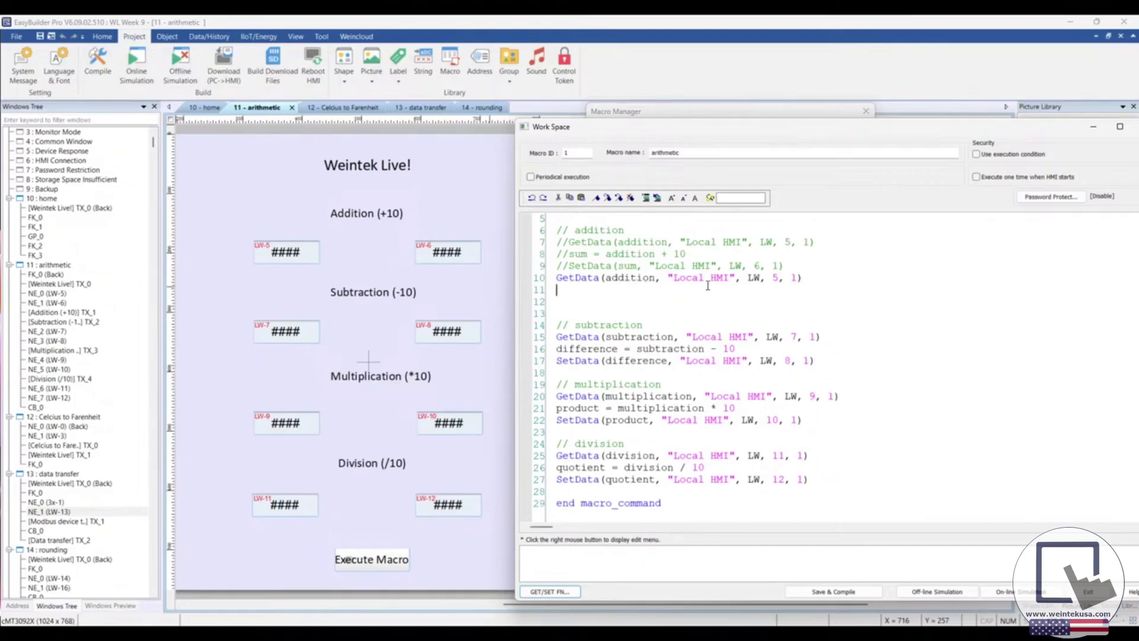
text(sum = adddition +)
text(10)
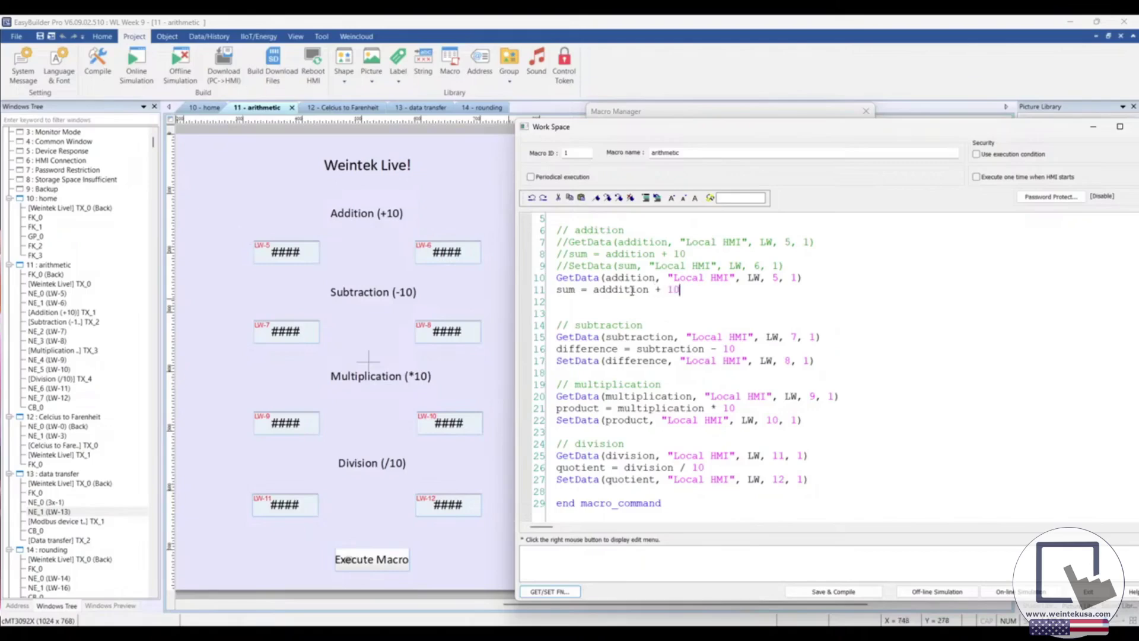
key(Return)
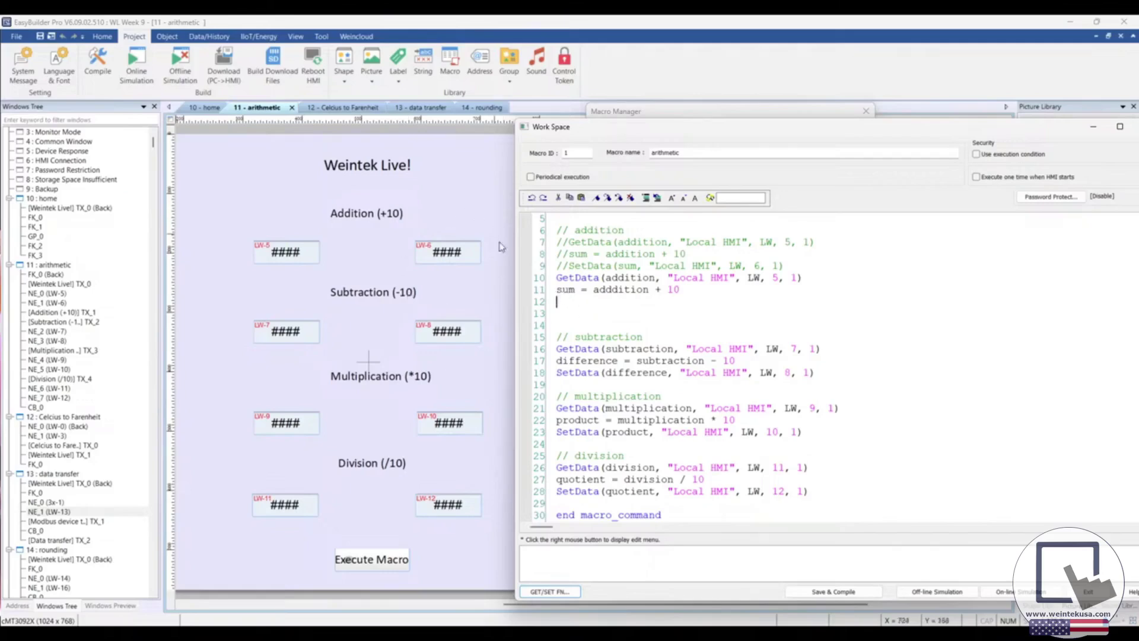
click(551, 592)
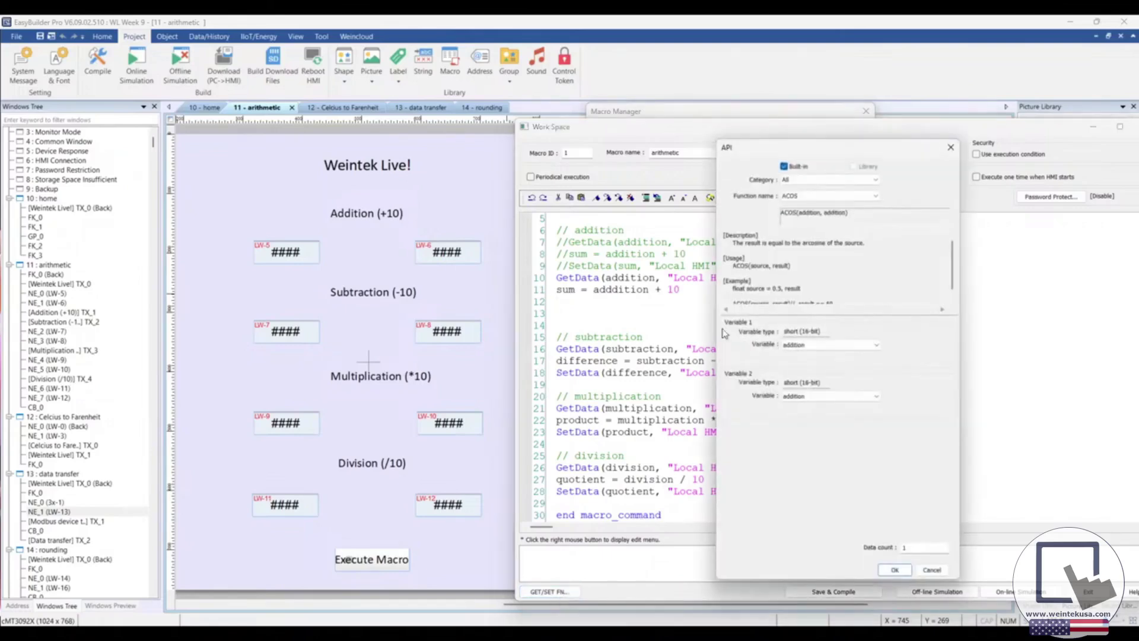
Choose the SetData function and set sum as the variable to write
drag(804, 152, 760, 142)
click(781, 186)
text(set)
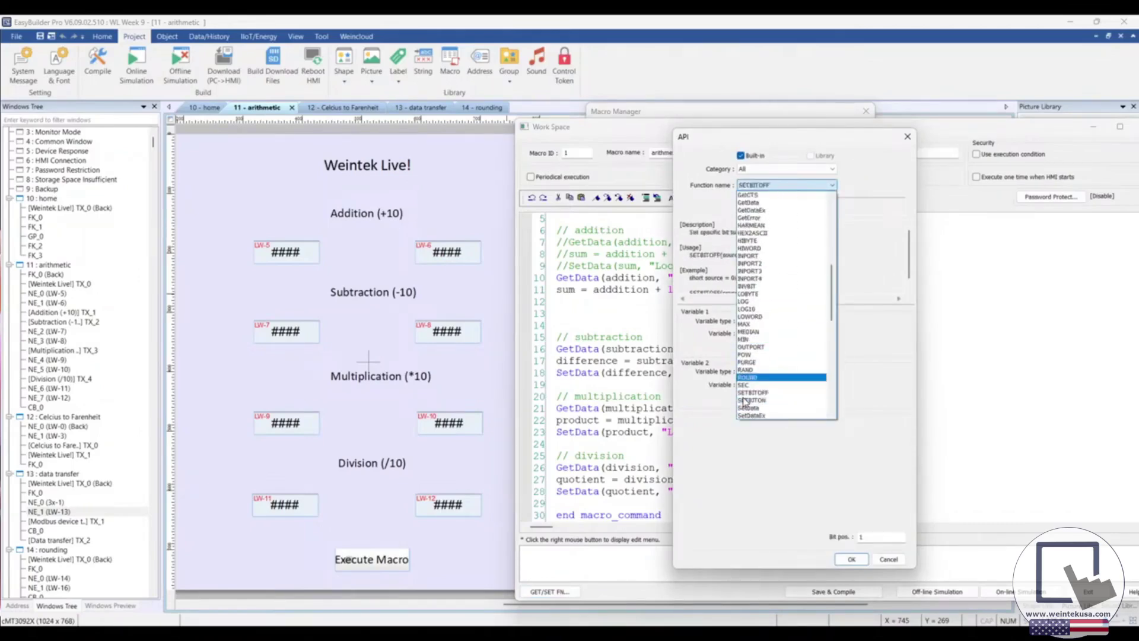
click(762, 410)
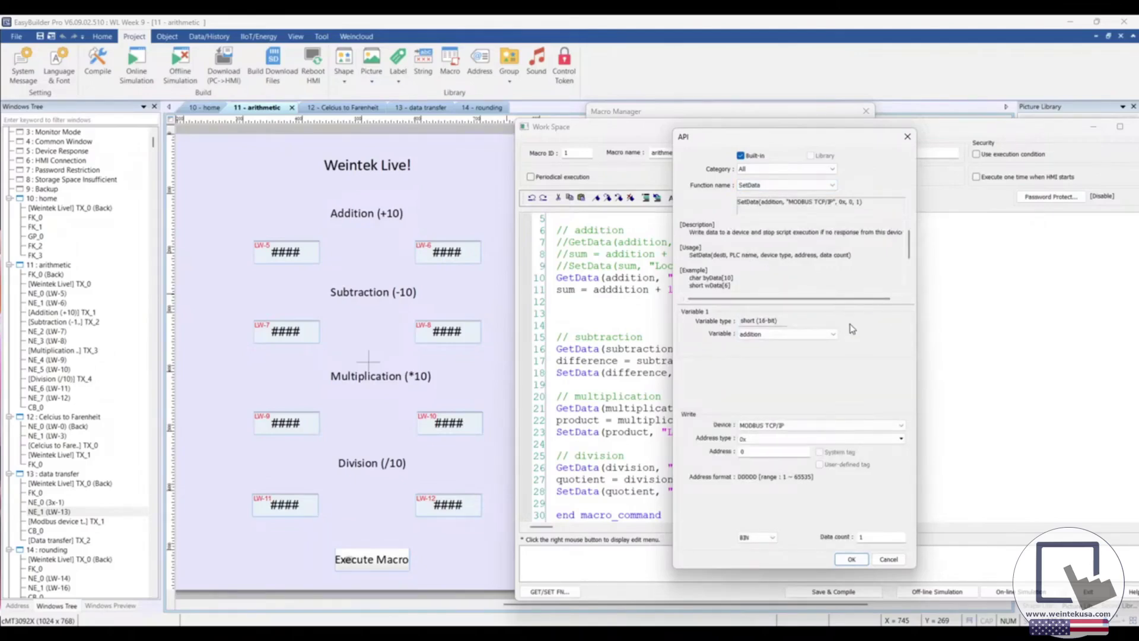
click(833, 336)
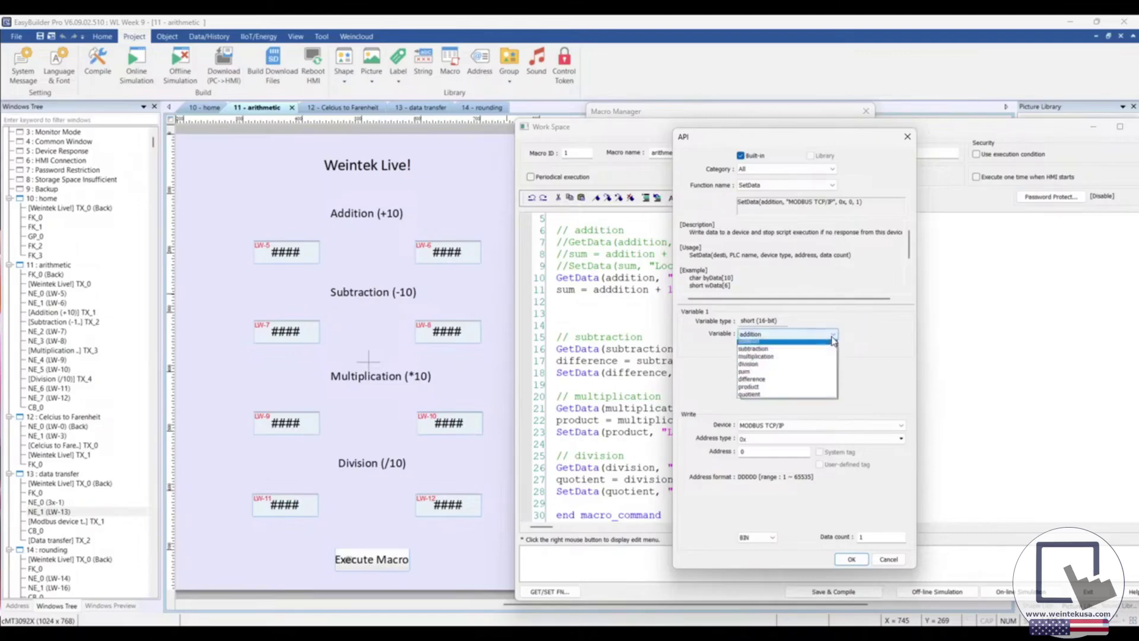
click(808, 372)
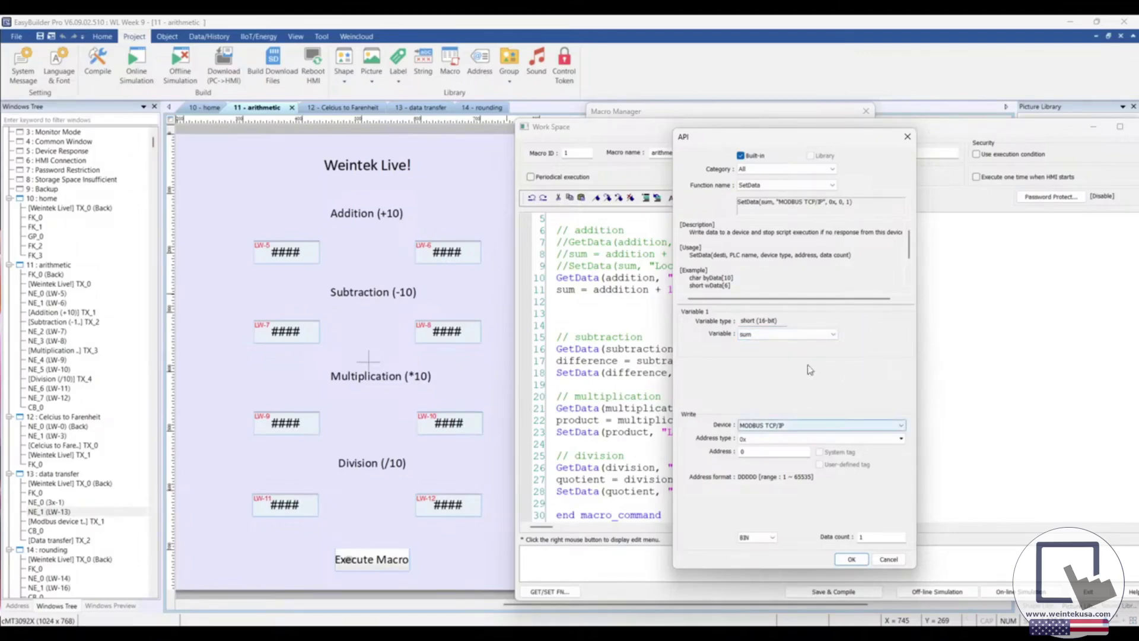
Target Local HMI, address type LW, address 6, and insert SetData(sum, "Local HMI", LW, 6, 1)
drag(833, 136, 854, 109)
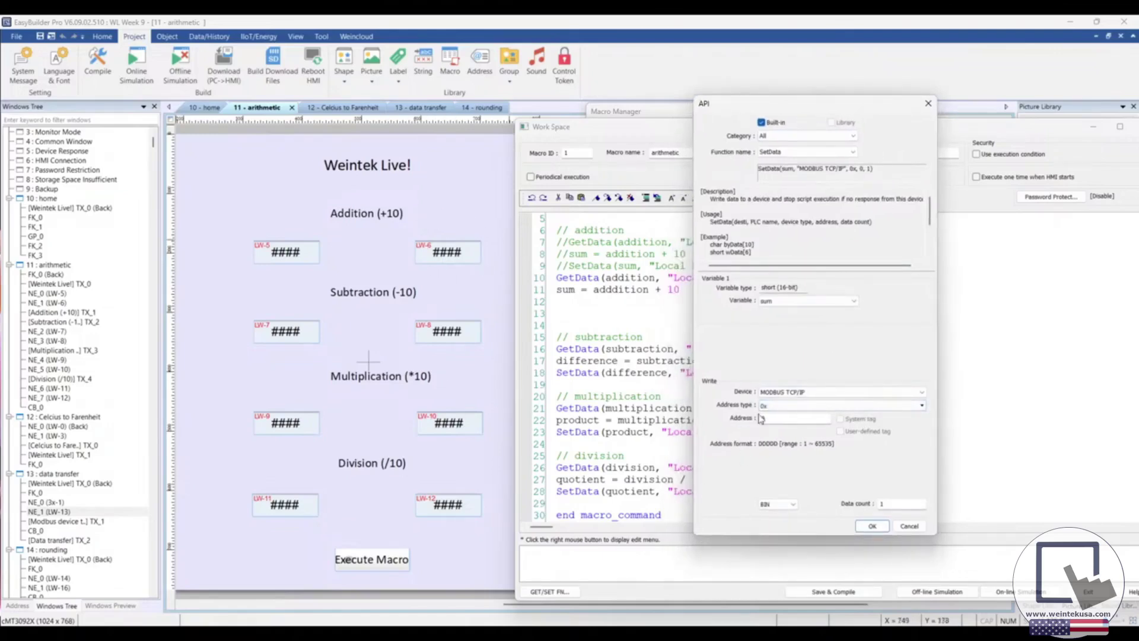
click(778, 392)
click(777, 401)
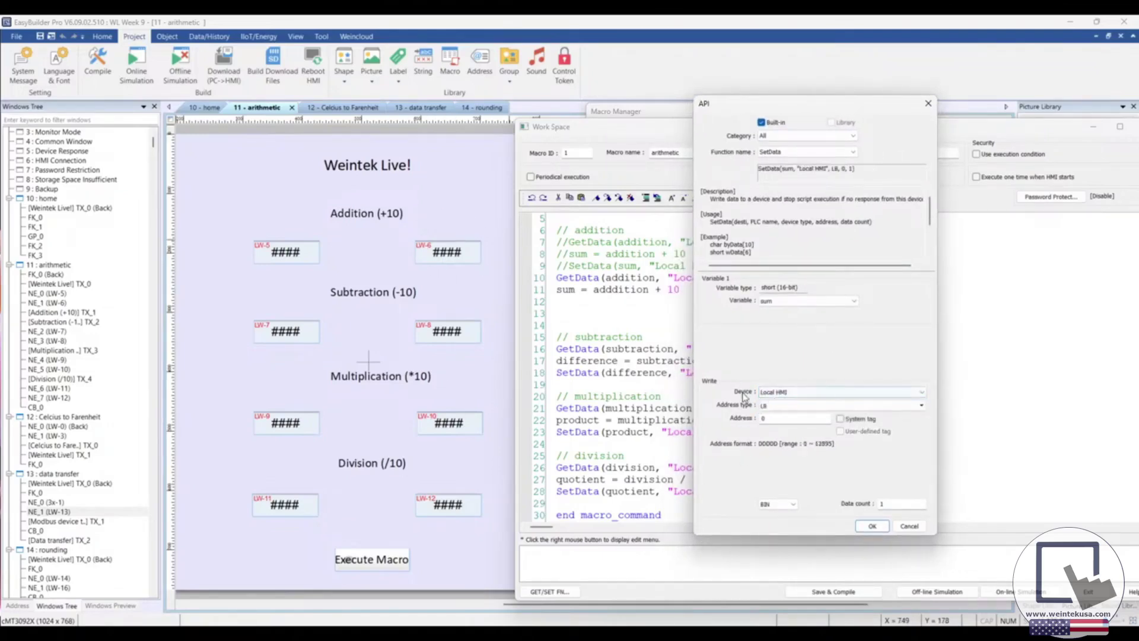
click(772, 405)
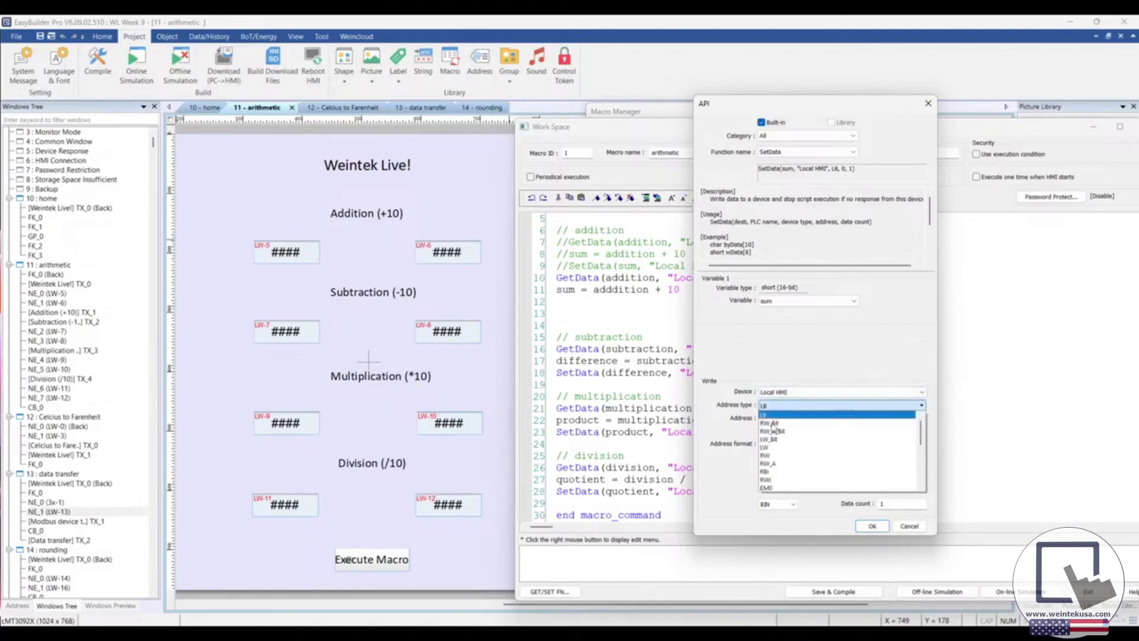
click(763, 440)
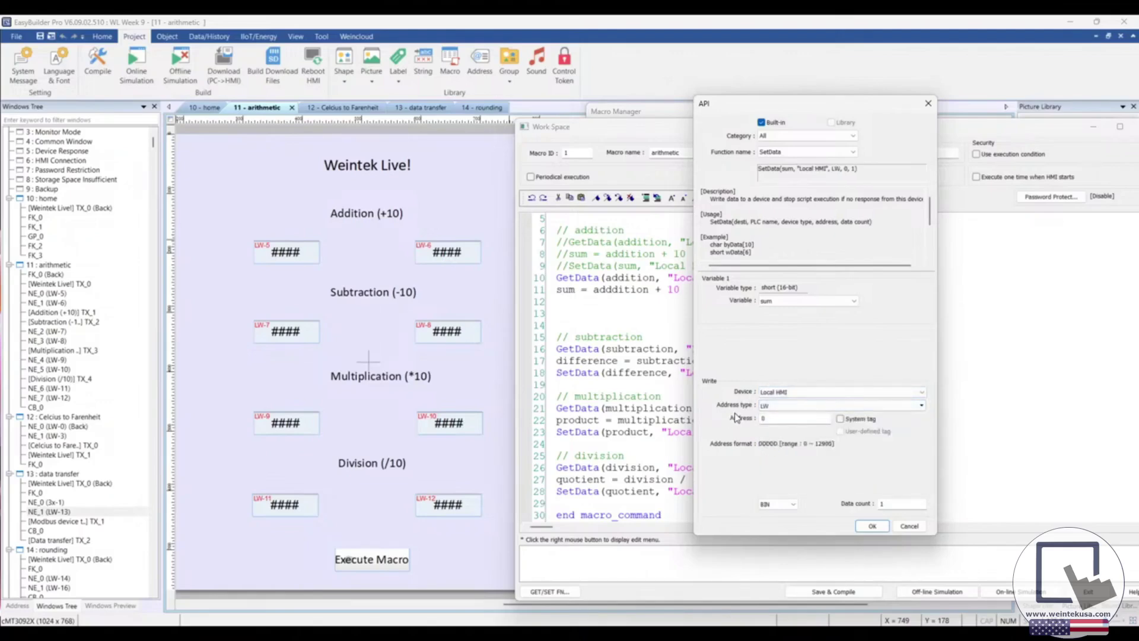
double_click(775, 419)
text(6)
click(871, 527)
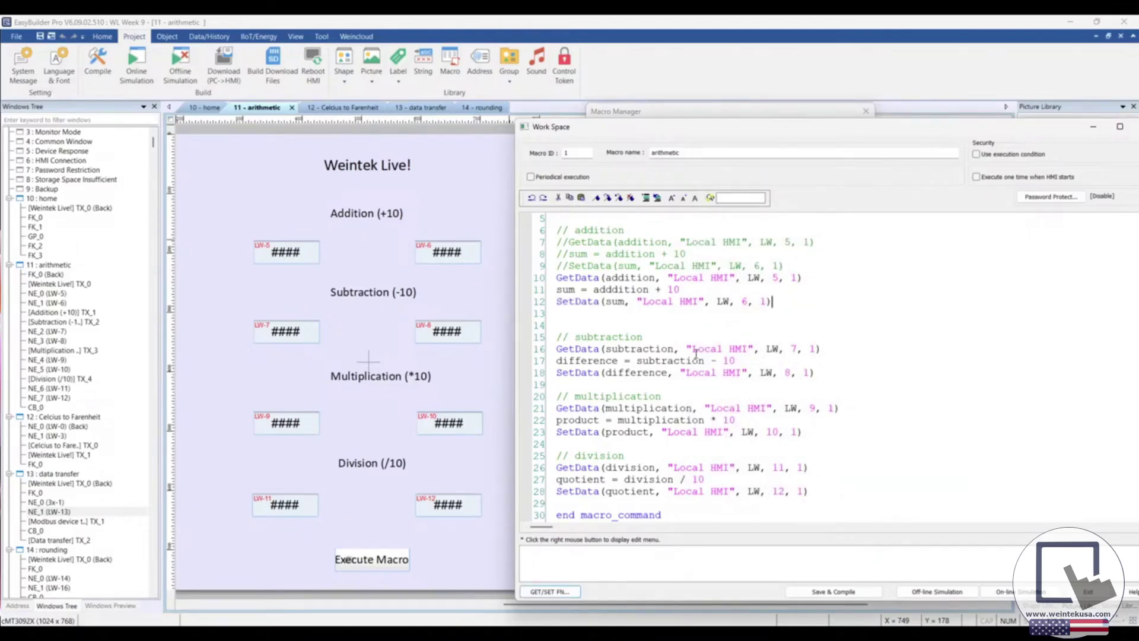
Close the arithmetic macro's code editor and the Macro Manager, and launch offline simulation
scroll(694, 406, down, 2)
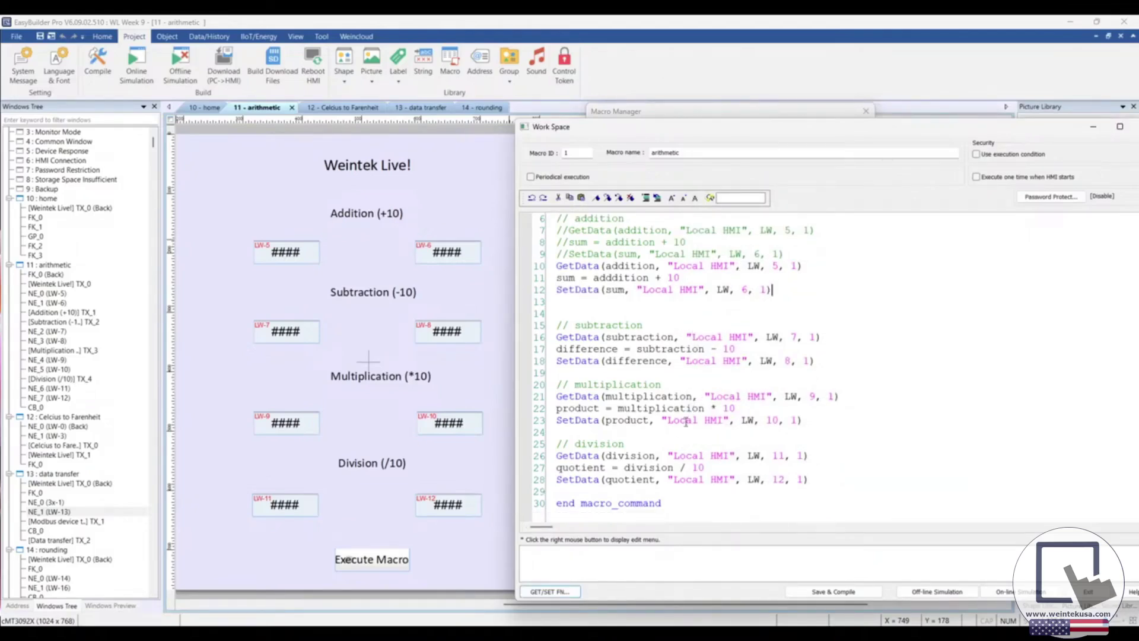
scroll(717, 403, up, 2)
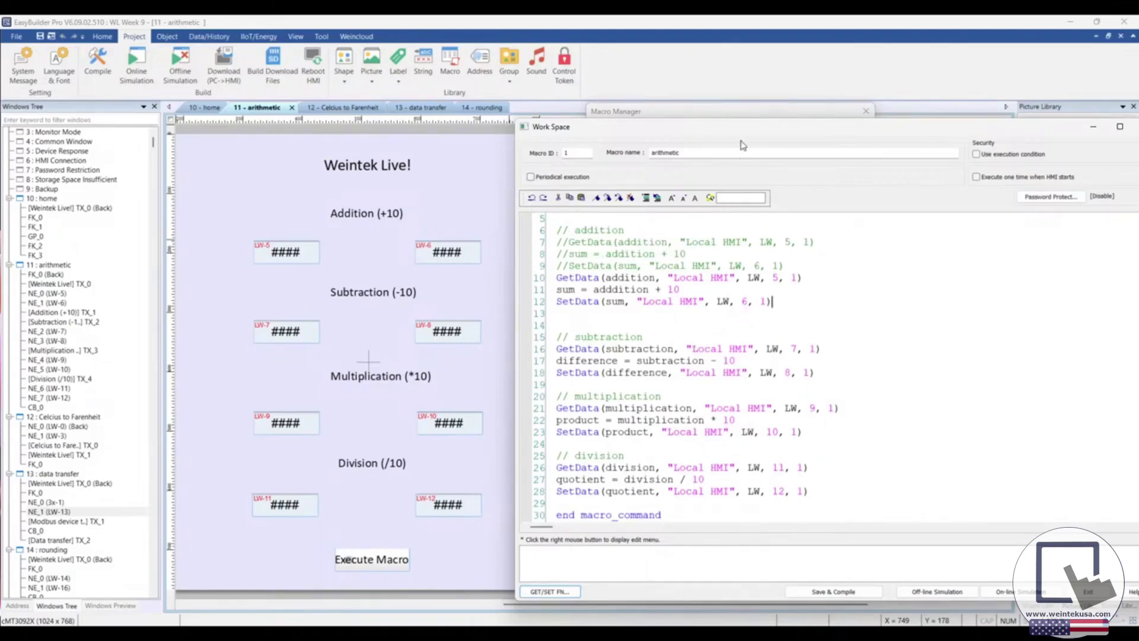
mouse_move(738, 136)
mouse_down()
mouse_move(725, 120)
mouse_move(732, 136)
mouse_up()
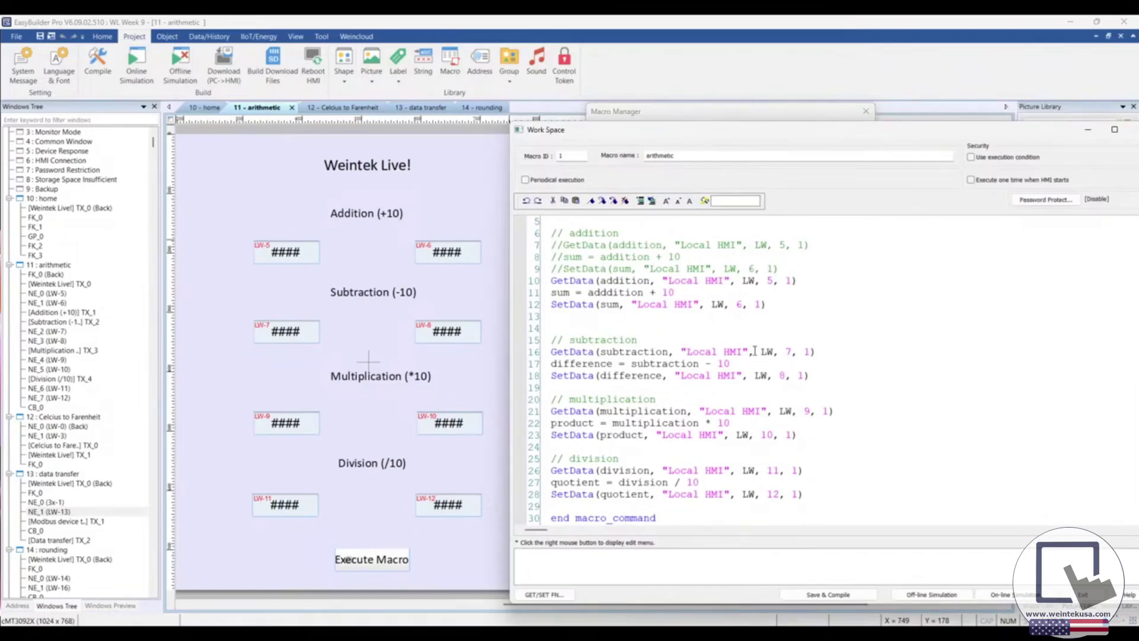
drag(743, 134, 809, 134)
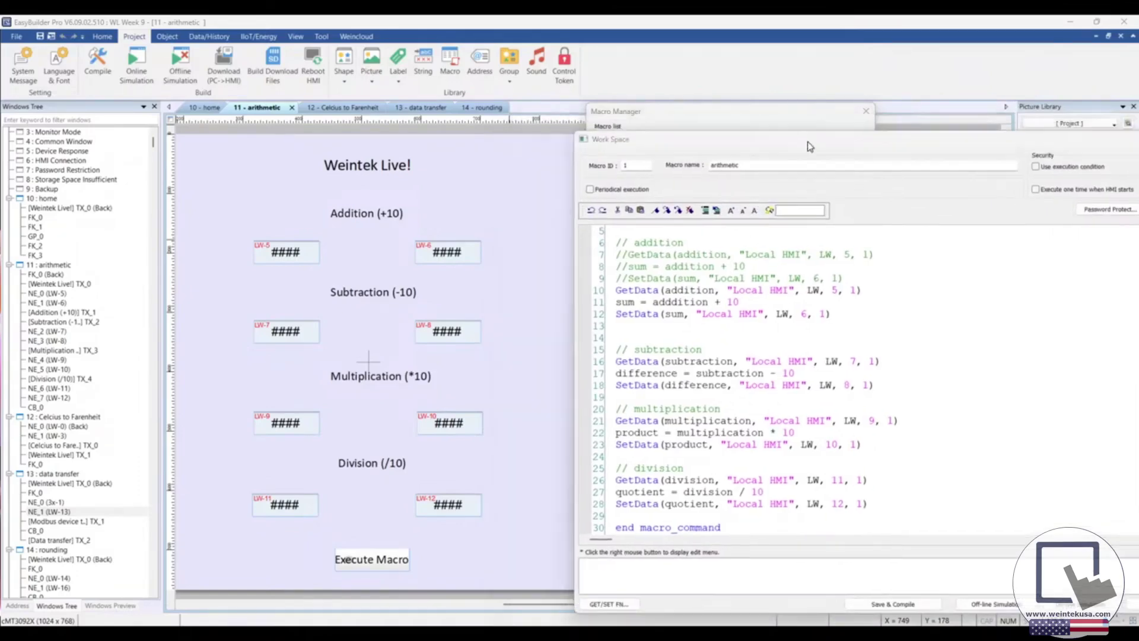
key(alt+F4)
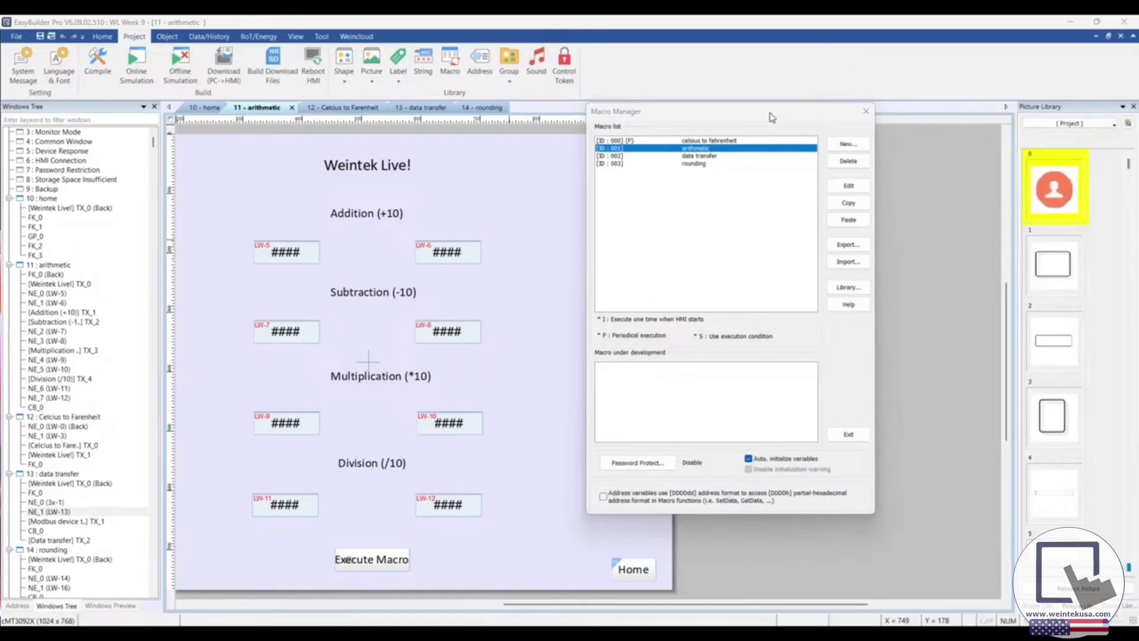
key(alt+F4)
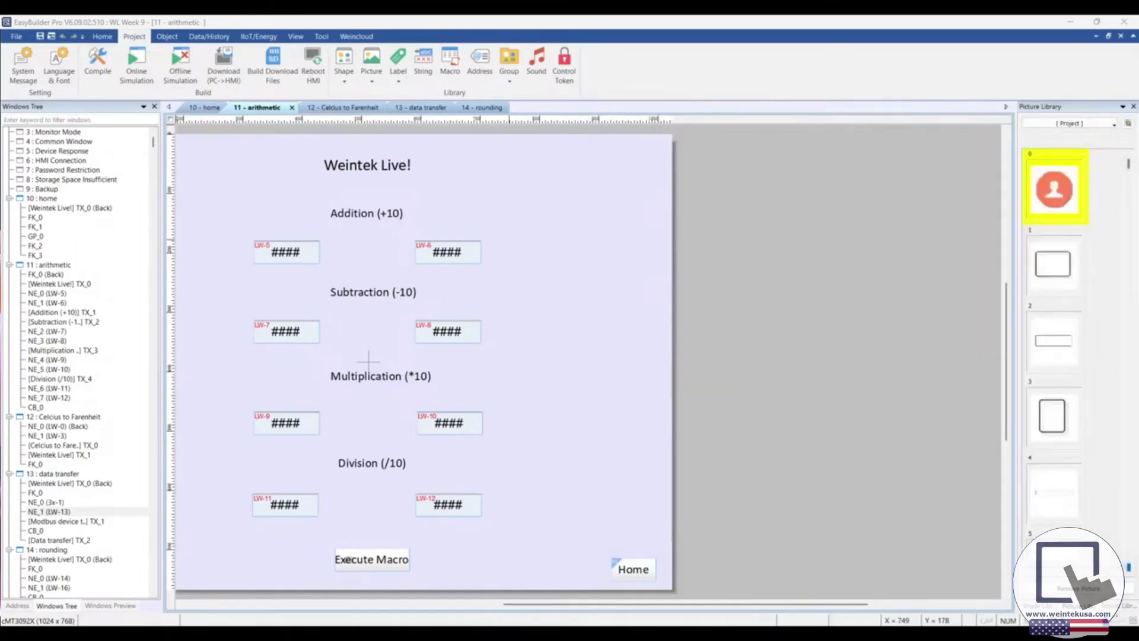
click(177, 66)
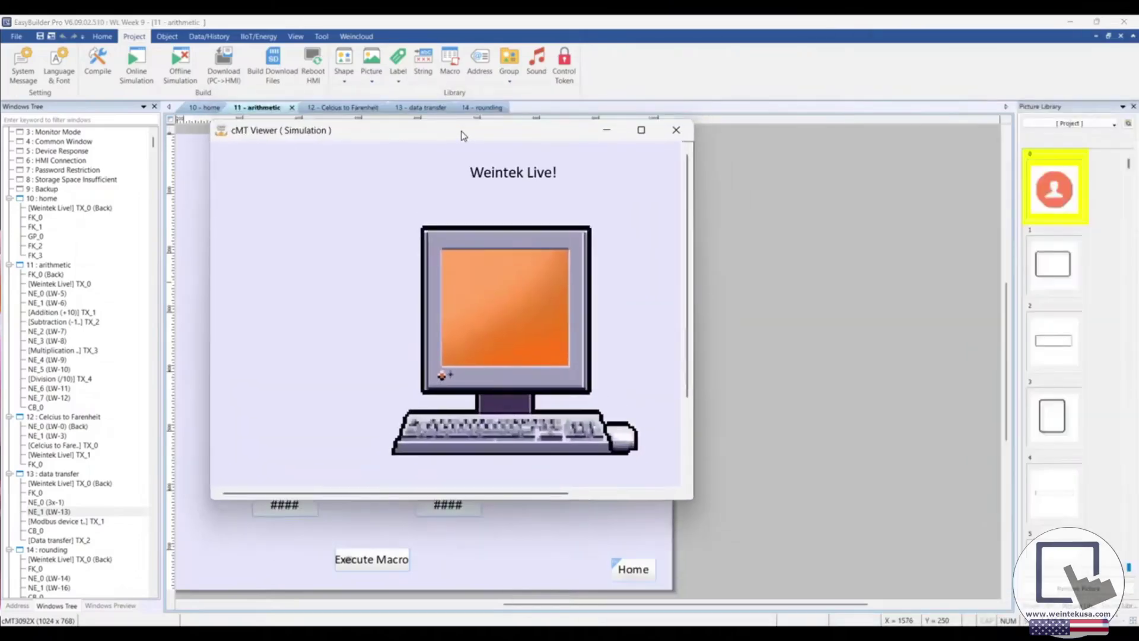
On the Arithmetic page enter 10, 20, 30, 40, run the macro, and close the viewer
double_click(475, 132)
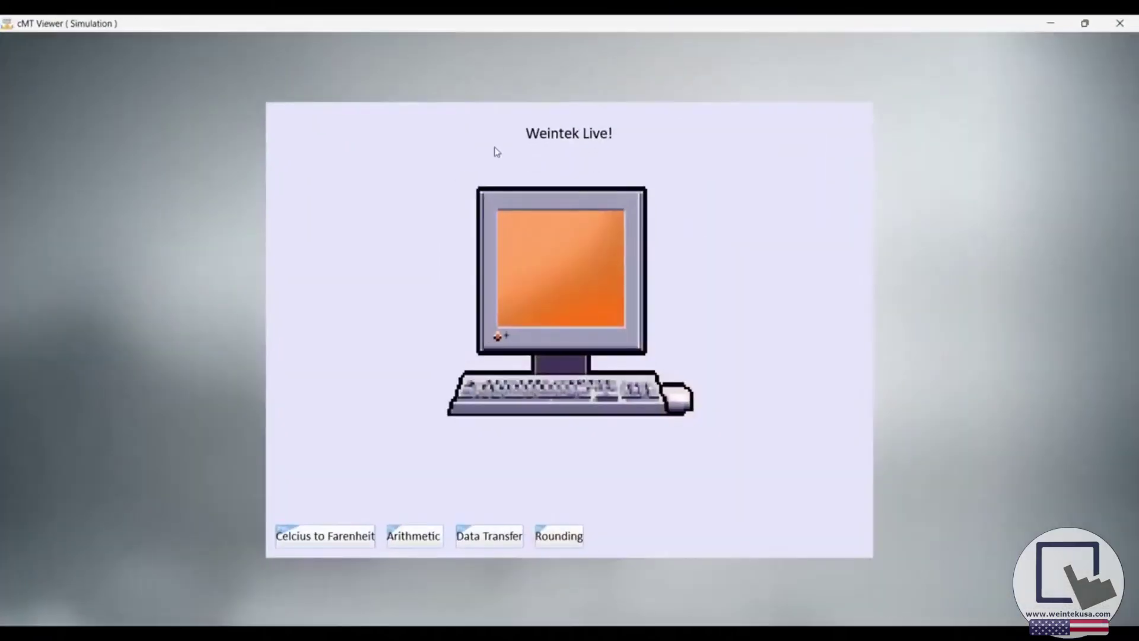
click(423, 545)
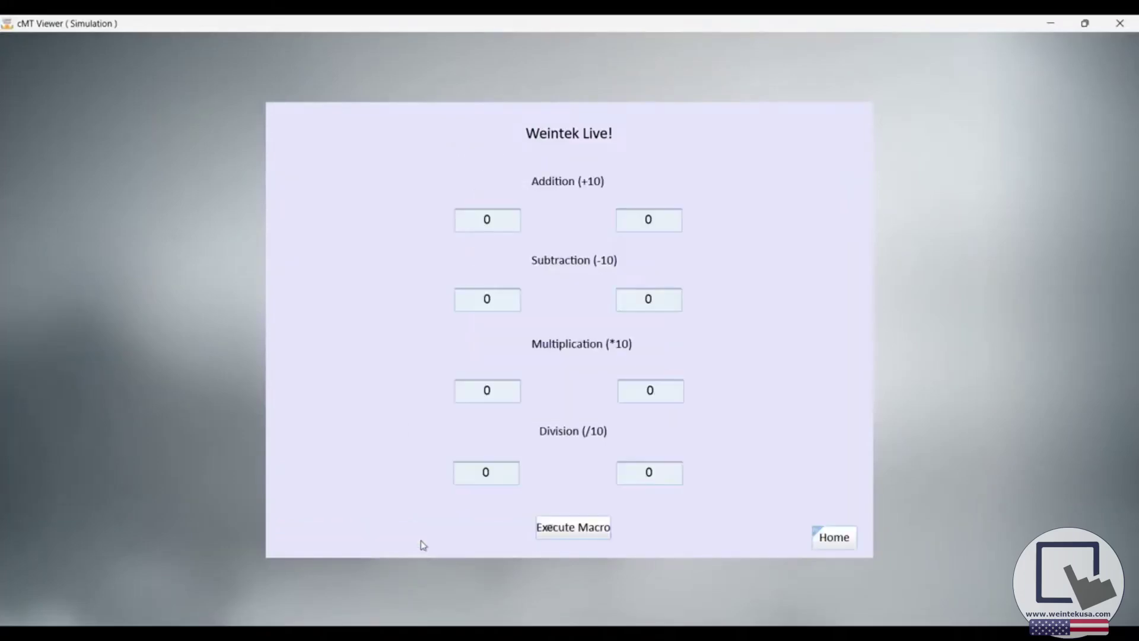
click(470, 224)
text(10)
click(487, 302)
text(20)
click(485, 396)
text(30)
click(493, 476)
text(40)
click(547, 530)
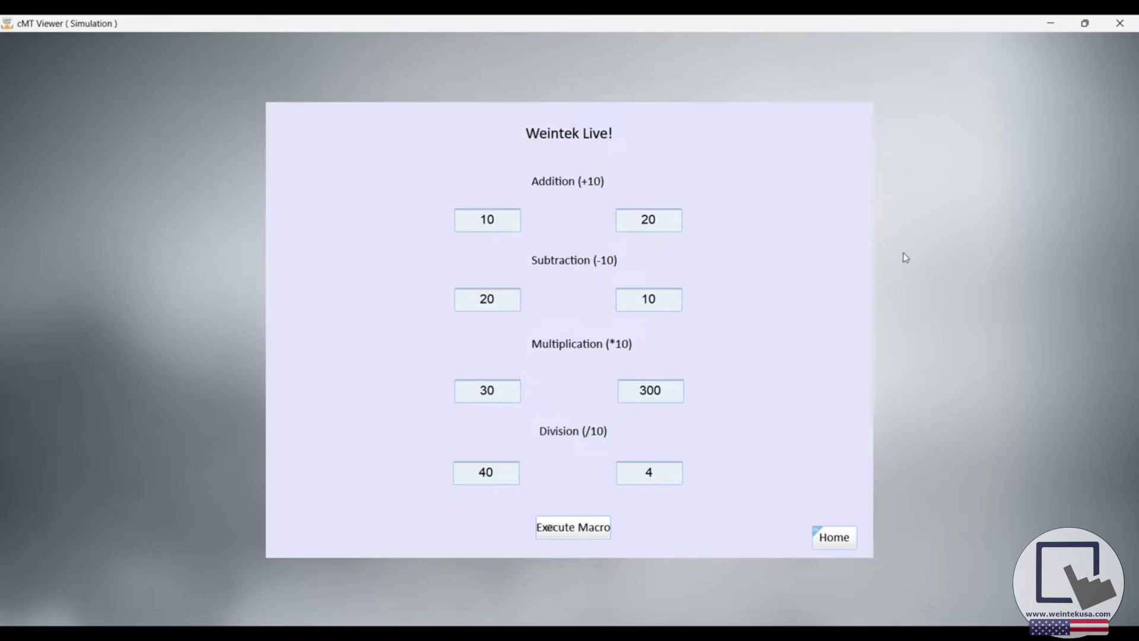
click(1120, 23)
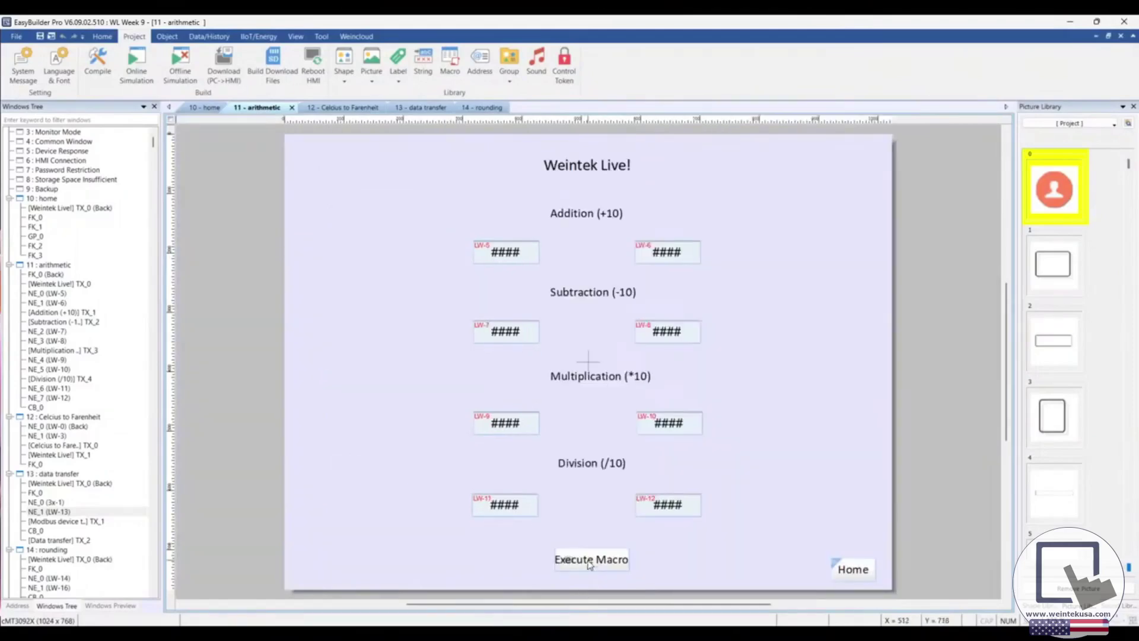
click(587, 558)
double_click(587, 558)
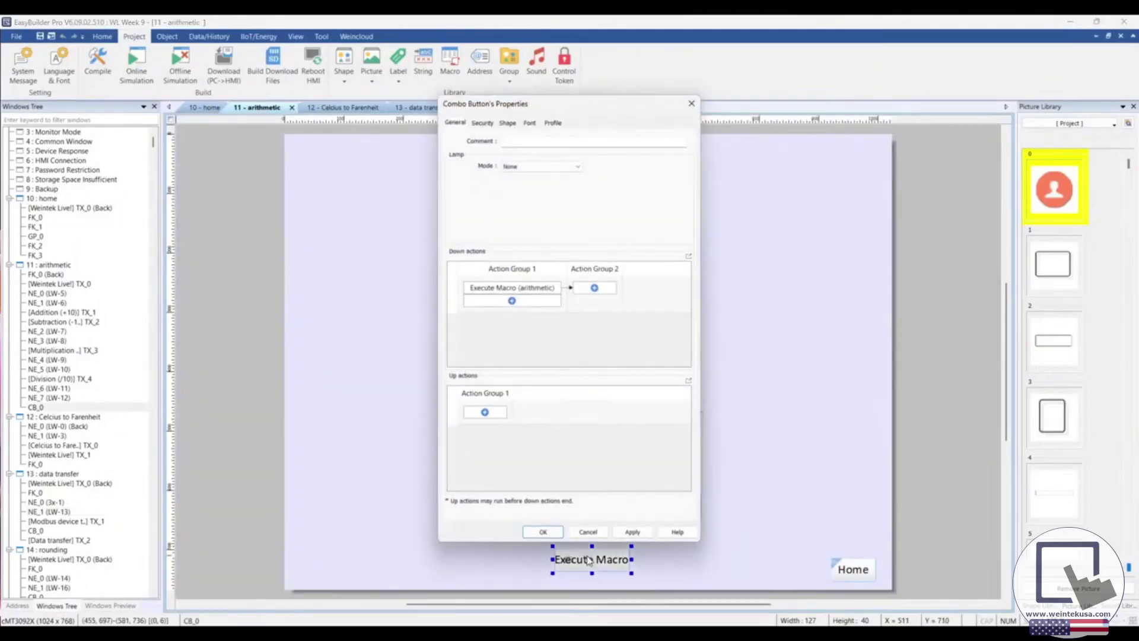
drag(520, 107, 511, 125)
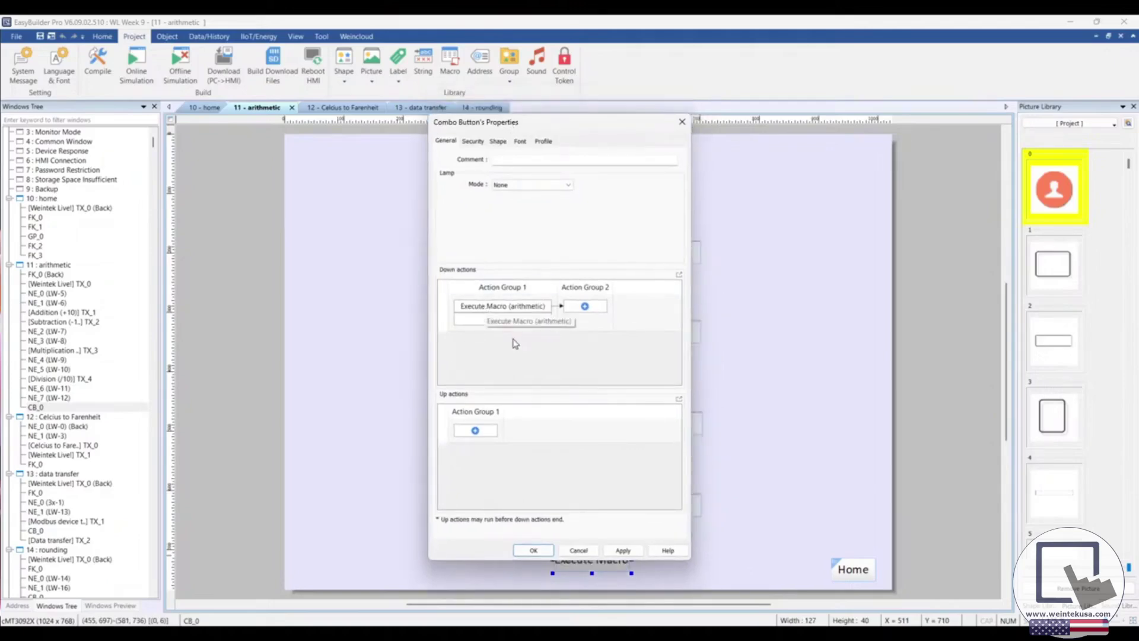
double_click(500, 307)
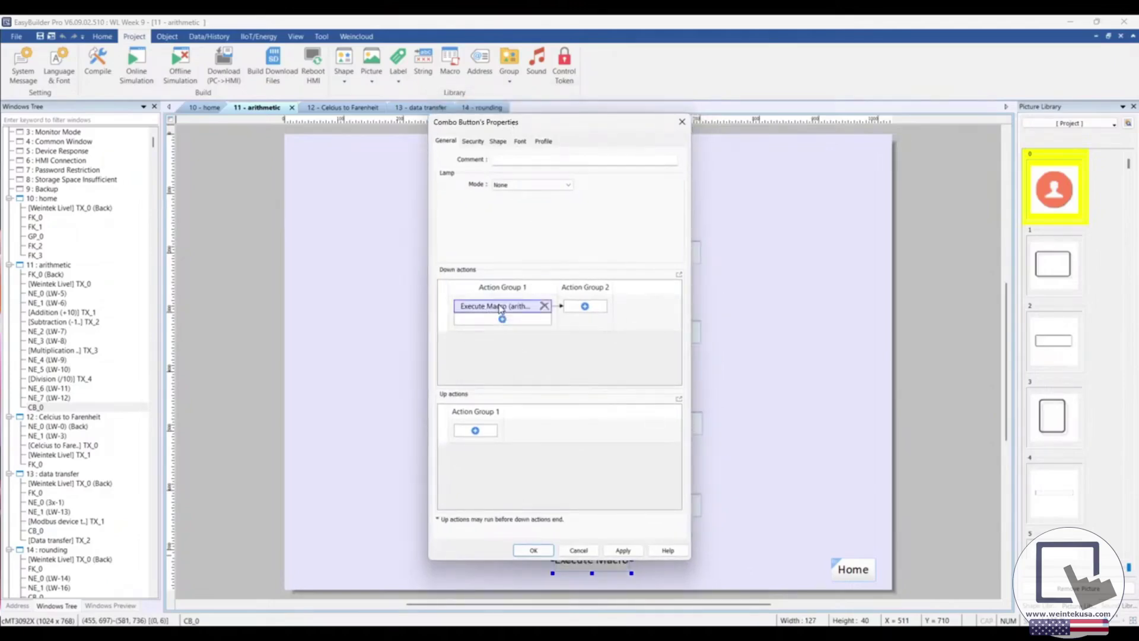
drag(516, 301, 552, 317)
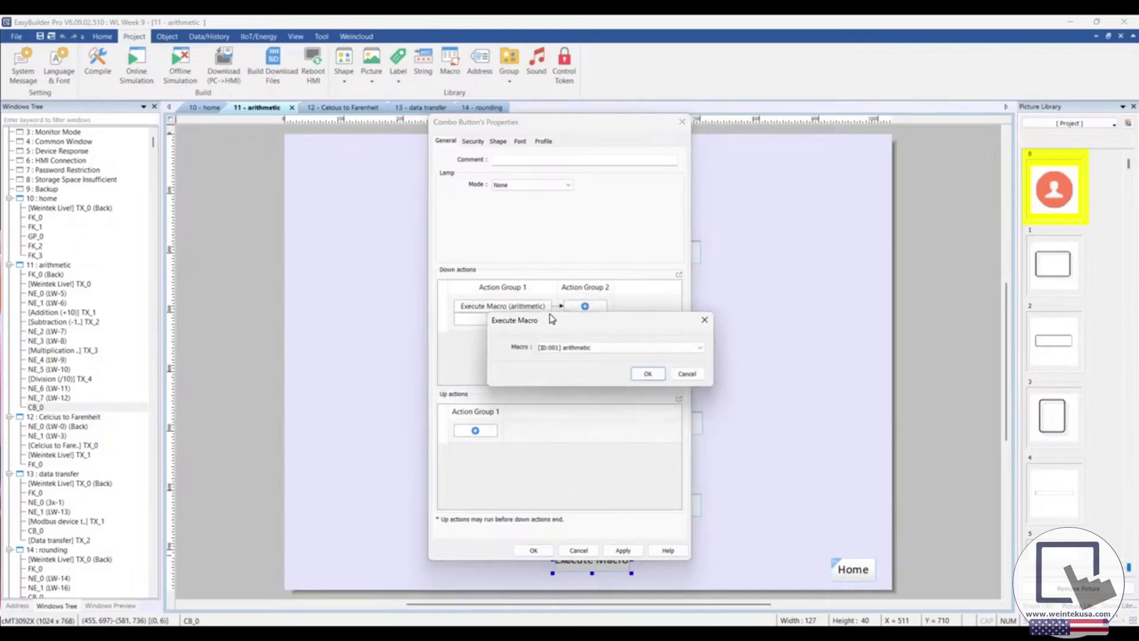
click(701, 350)
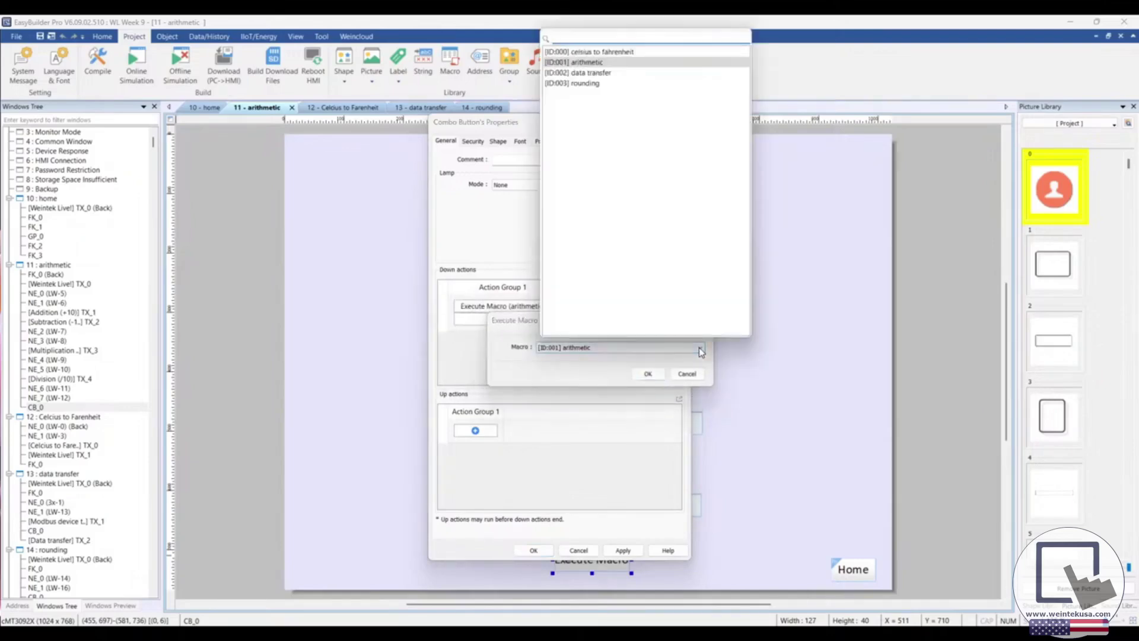
click(468, 248)
click(705, 319)
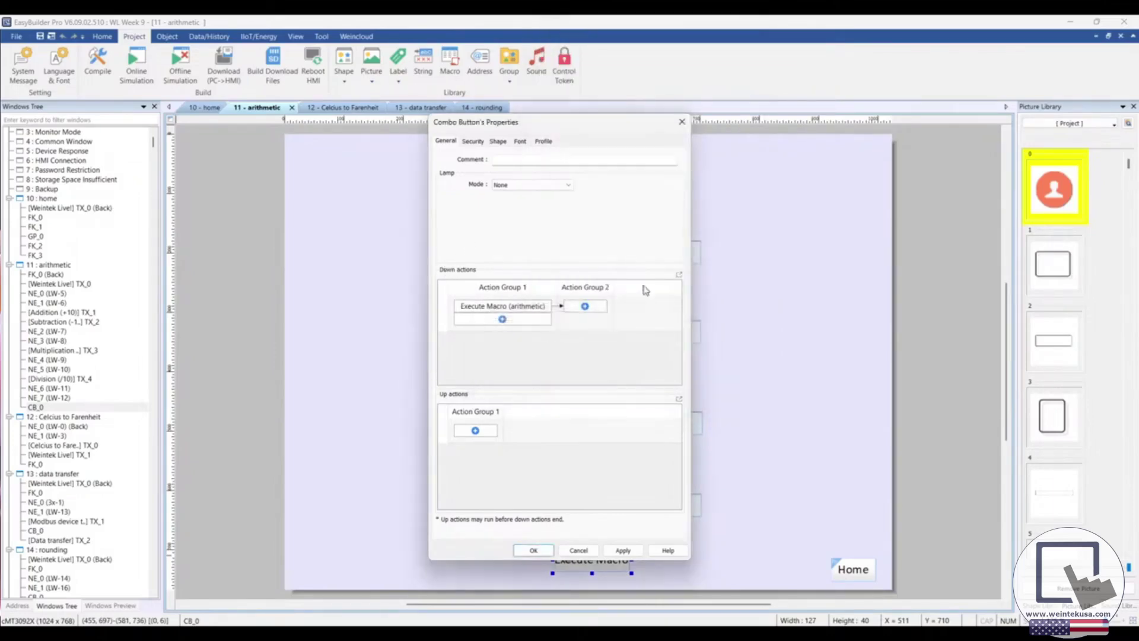
click(682, 122)
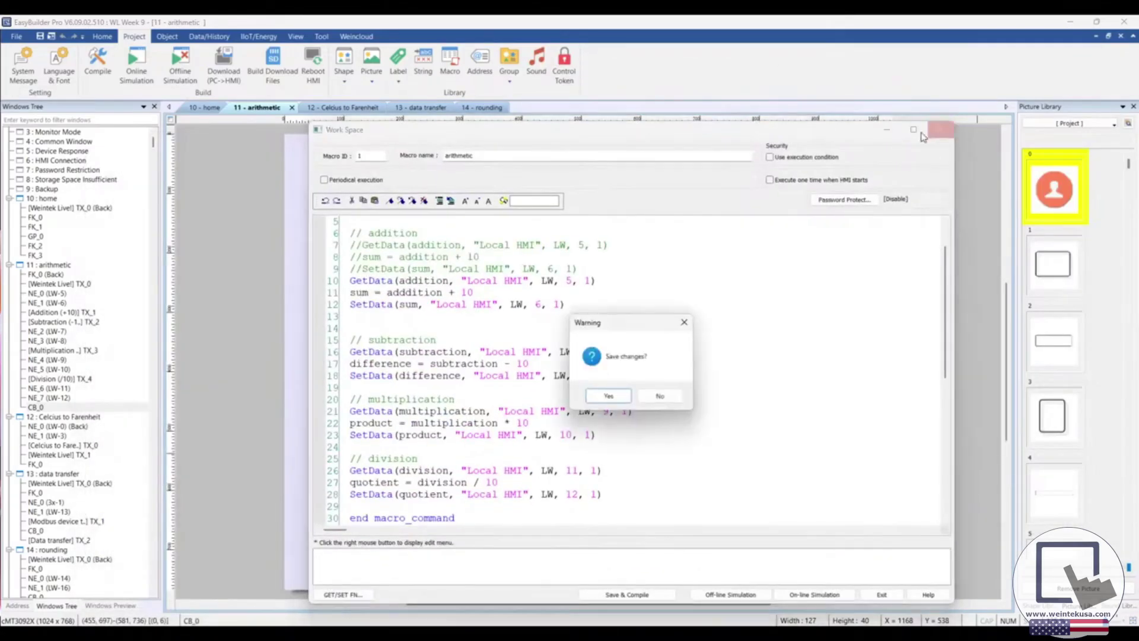
click(676, 398)
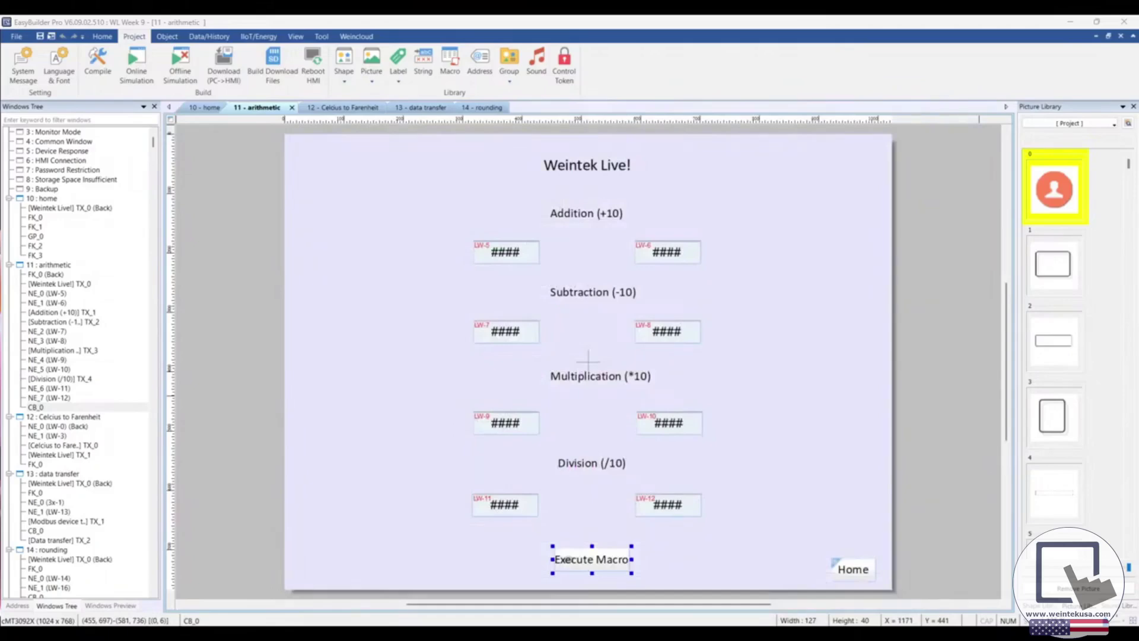
Switch to the 12 - Celcius to Farenheit window and open macro [ID:000] celsius to fahrenheit
click(359, 110)
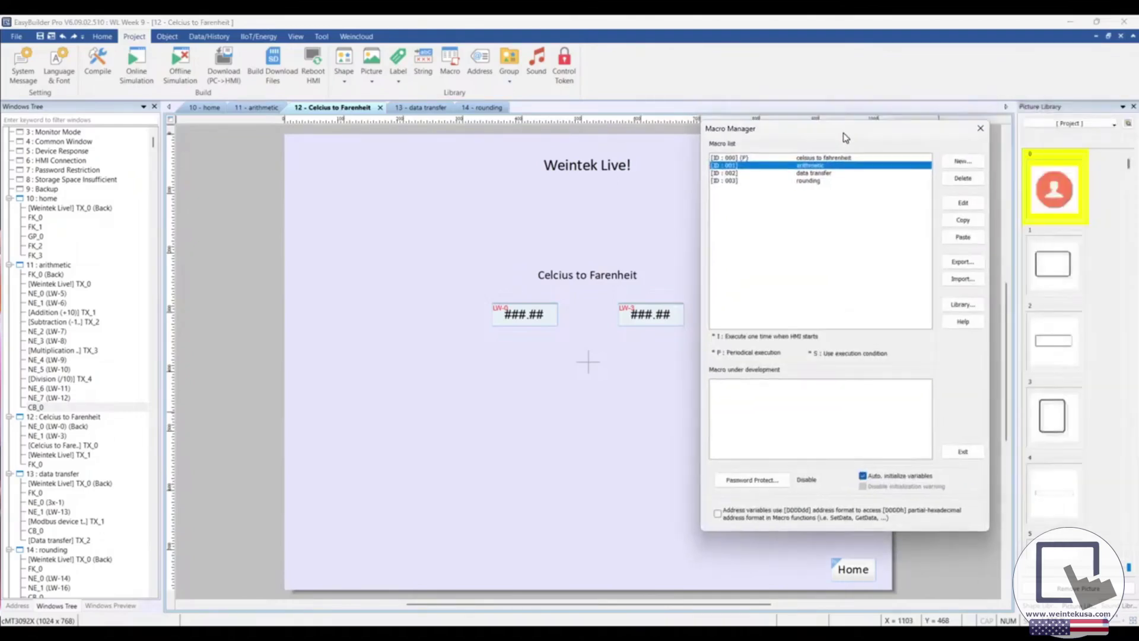
double_click(824, 159)
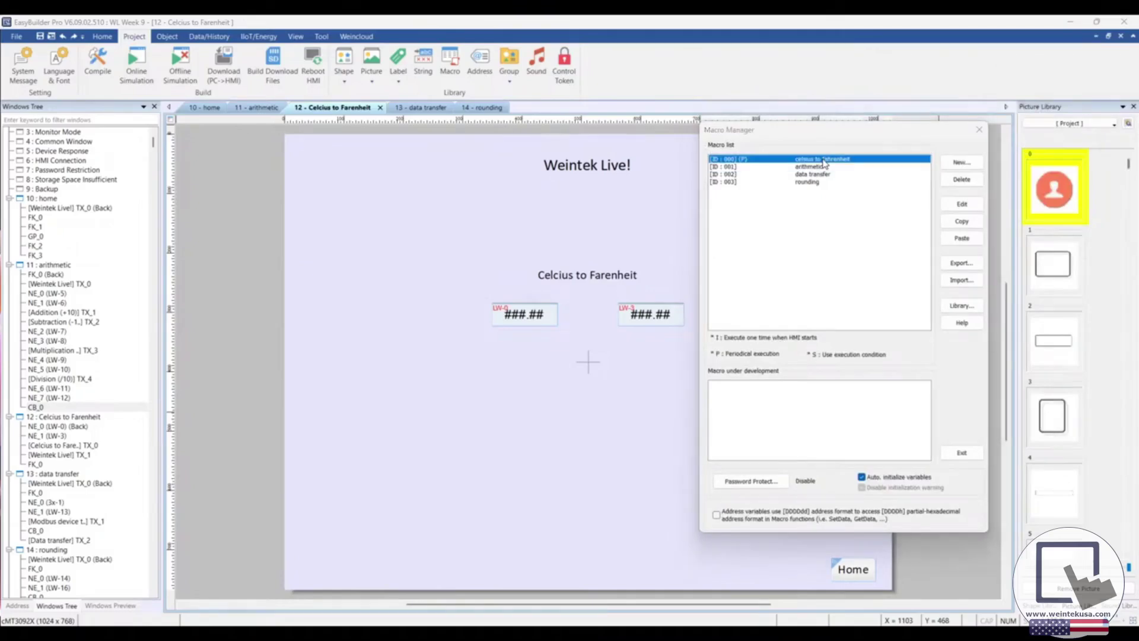
drag(780, 102, 656, 115)
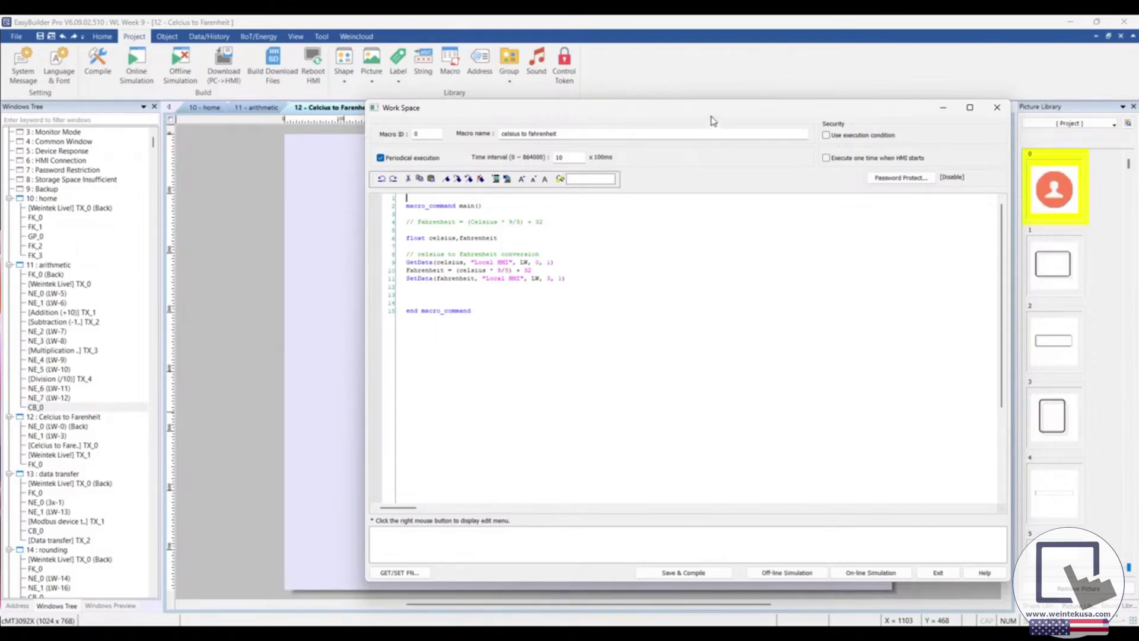
Review the (celsius * 9/5) + 32 code at a larger font, then close the editor and Macro Manager
drag(713, 112, 799, 111)
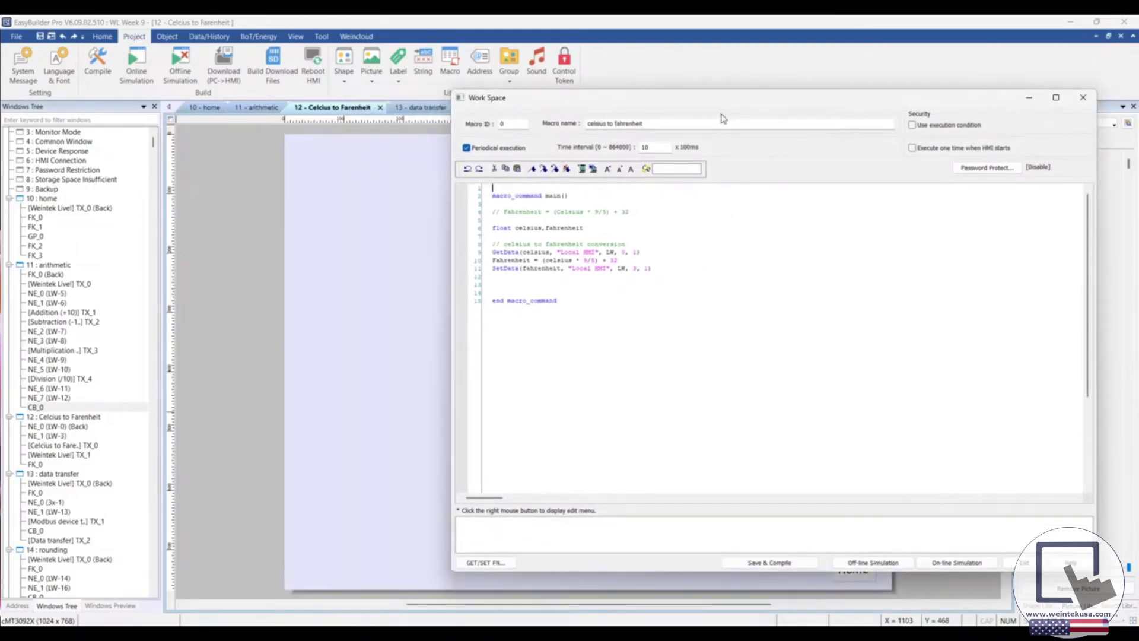
click(608, 169)
click(608, 169)
drag(688, 101, 903, 112)
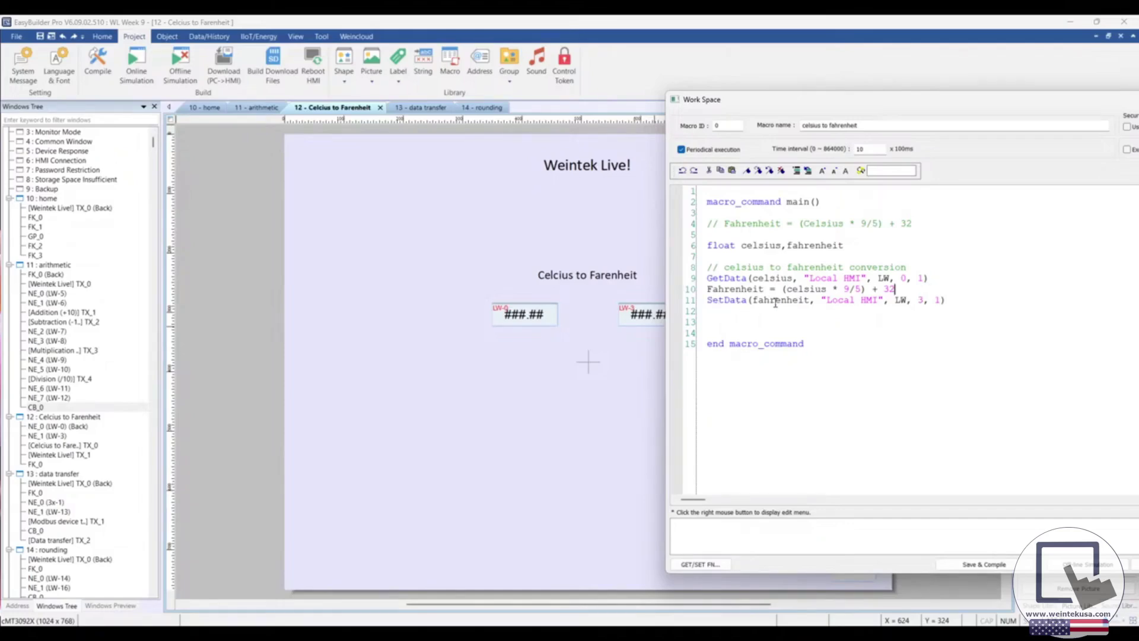
drag(866, 107, 906, 127)
key(Escape)
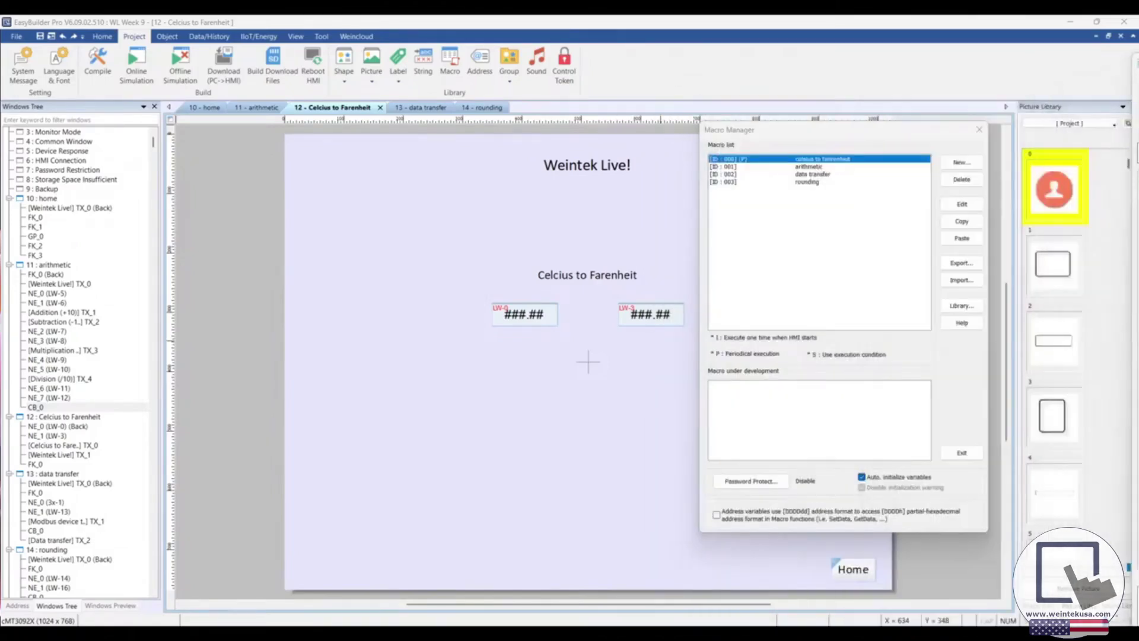
key(Escape)
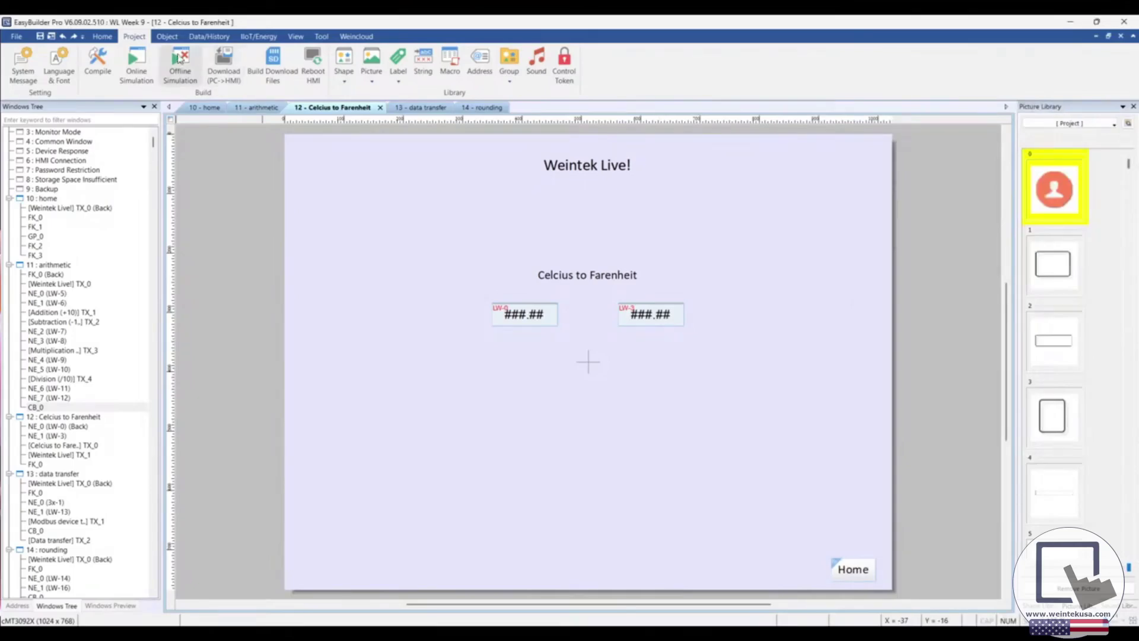
Compile the project and launch the offline simulation
click(98, 62)
key(Escape)
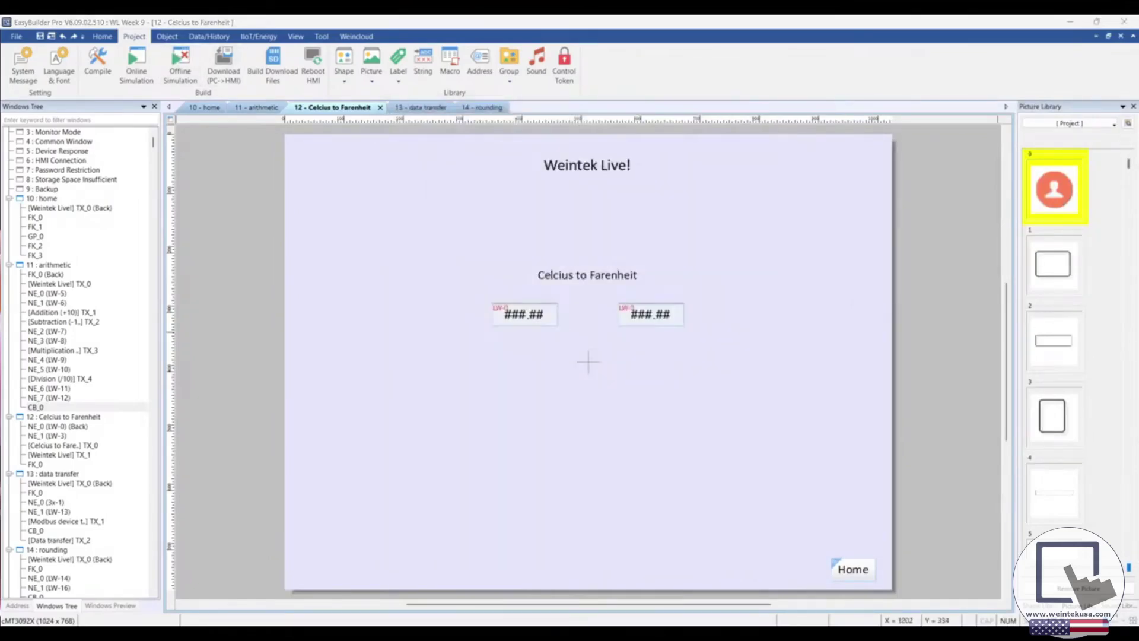
double_click(446, 131)
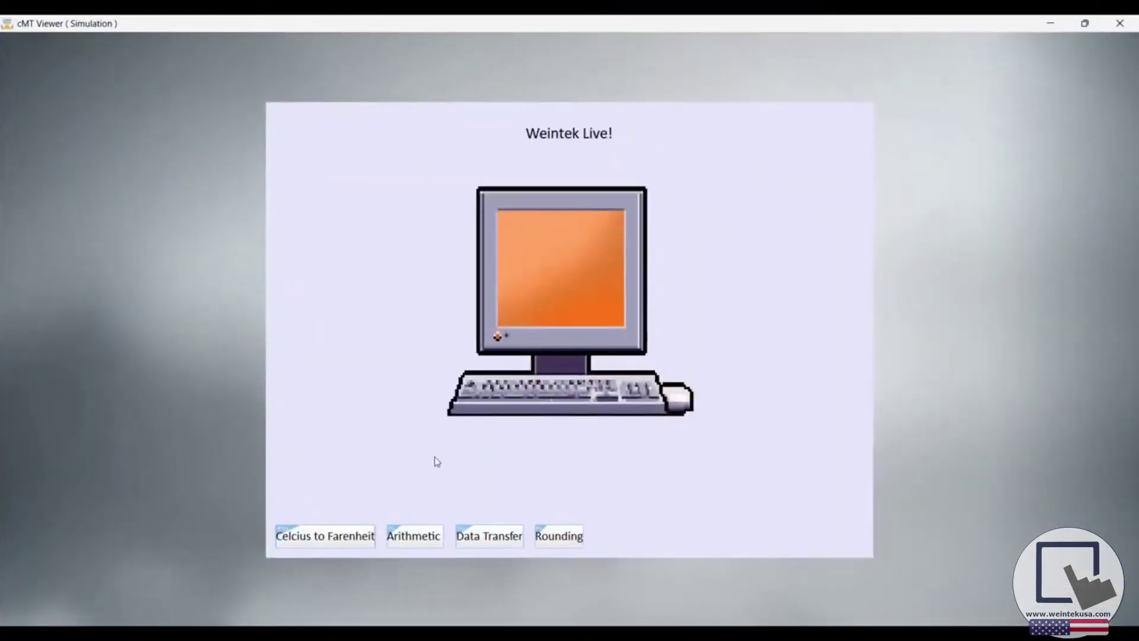
Enter 22.00 in the Celsius field to get 71.60 Fahrenheit, then move the simulator aside
click(342, 540)
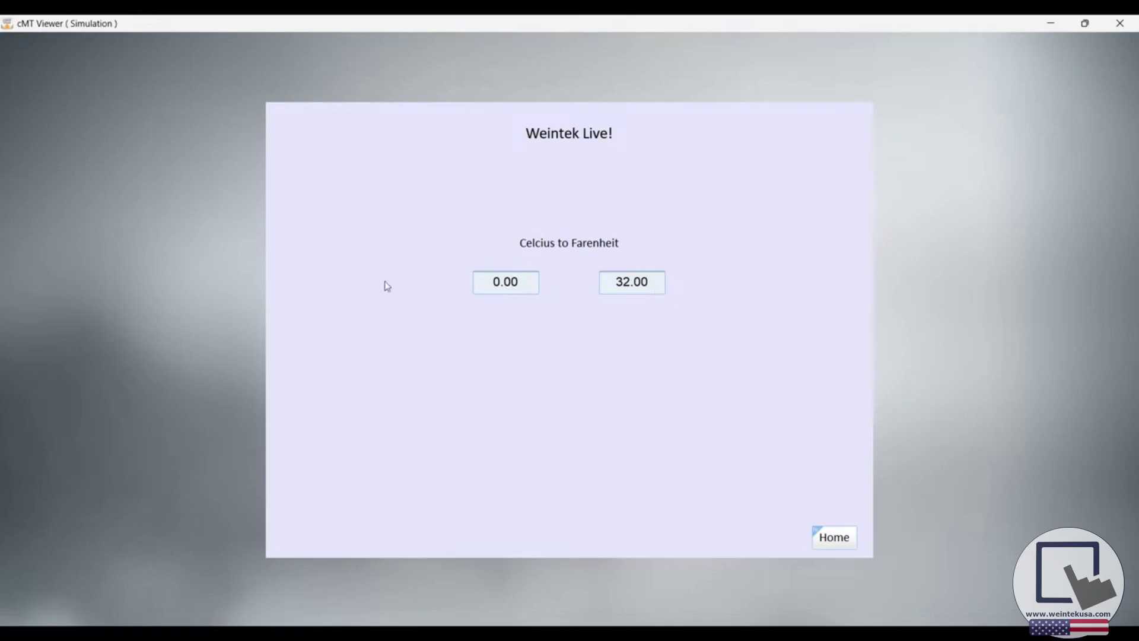
drag(527, 287, 496, 323)
click(505, 283)
text(22.00)
key(Return)
click(843, 541)
drag(682, 19, 1136, 125)
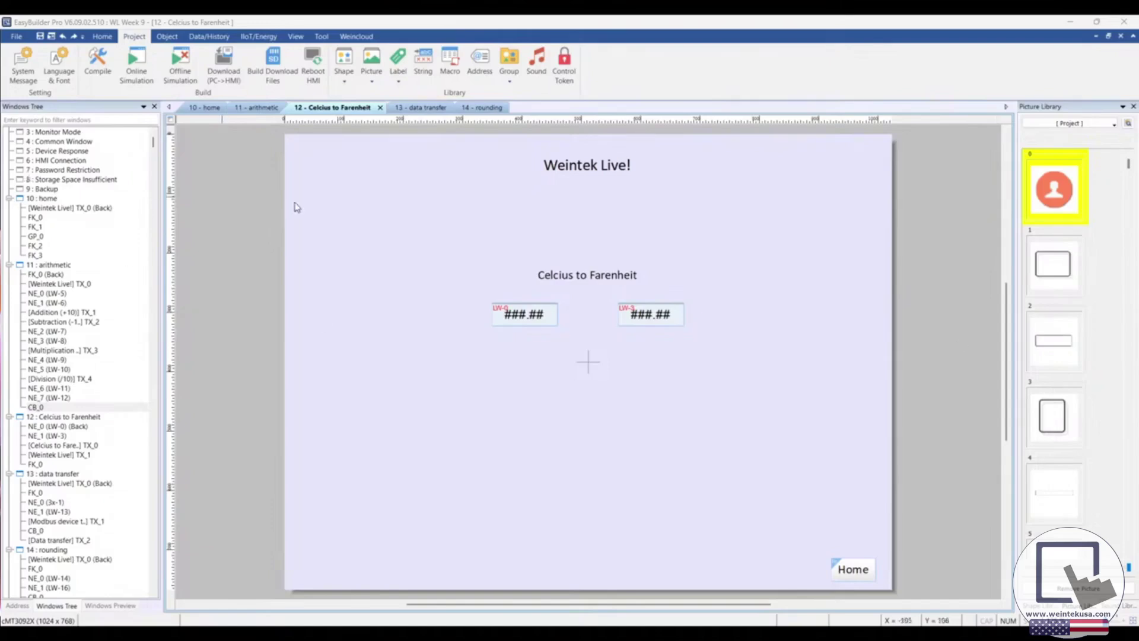
click(418, 108)
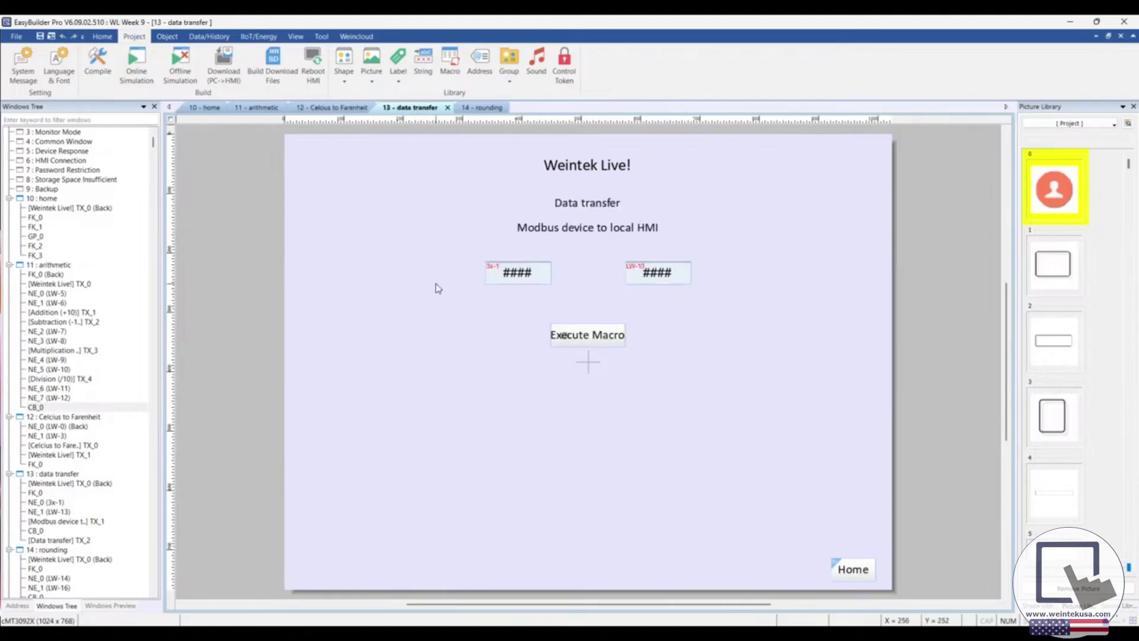
Check the MODBUS TCP/IP local device entry in System Parameters, then close the dialog
click(102, 36)
click(106, 57)
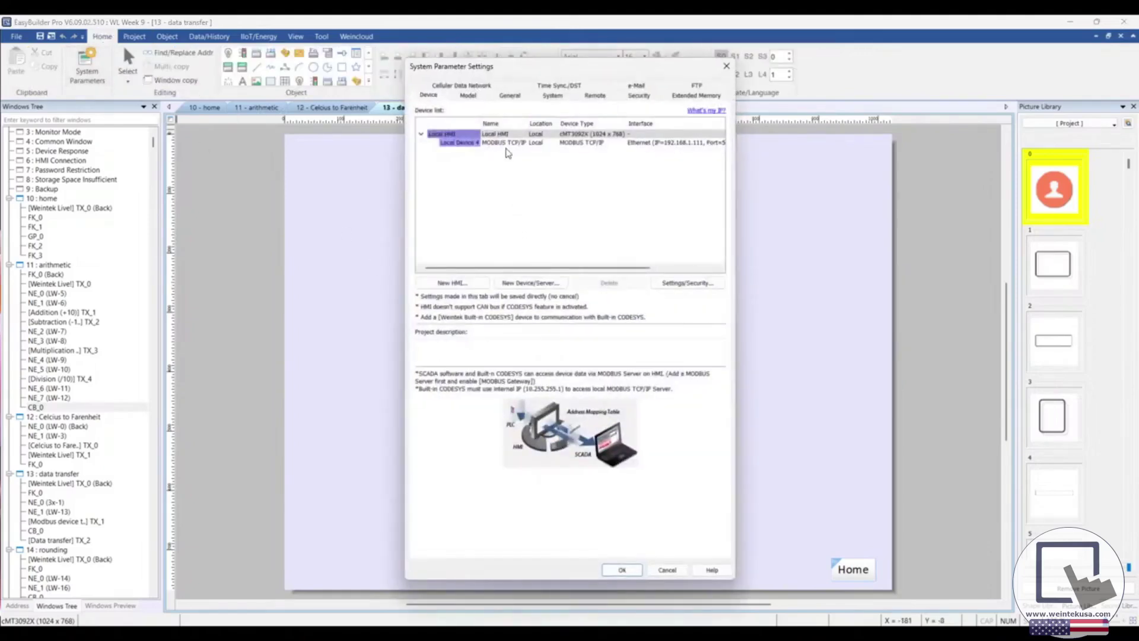
click(503, 143)
drag(564, 68, 479, 98)
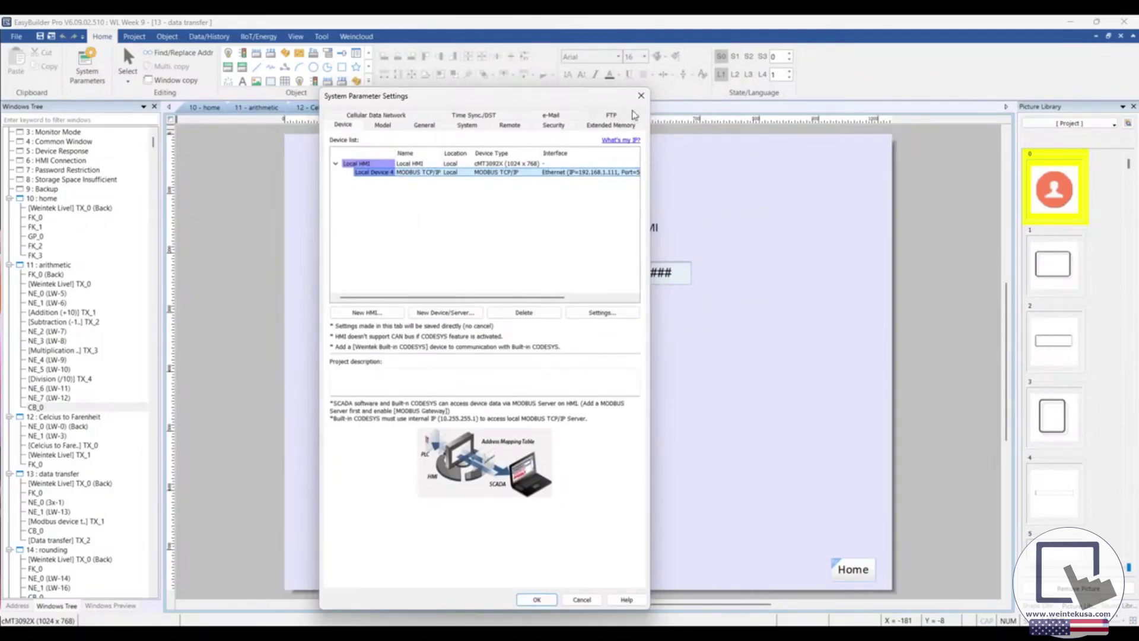
click(643, 96)
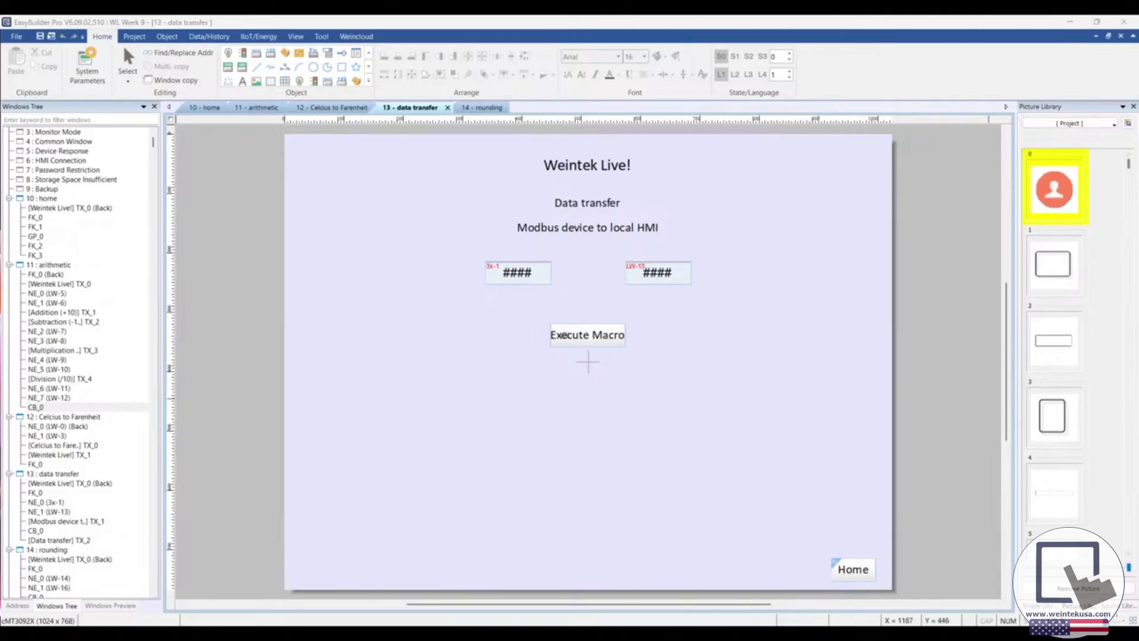
drag(649, 127, 825, 164)
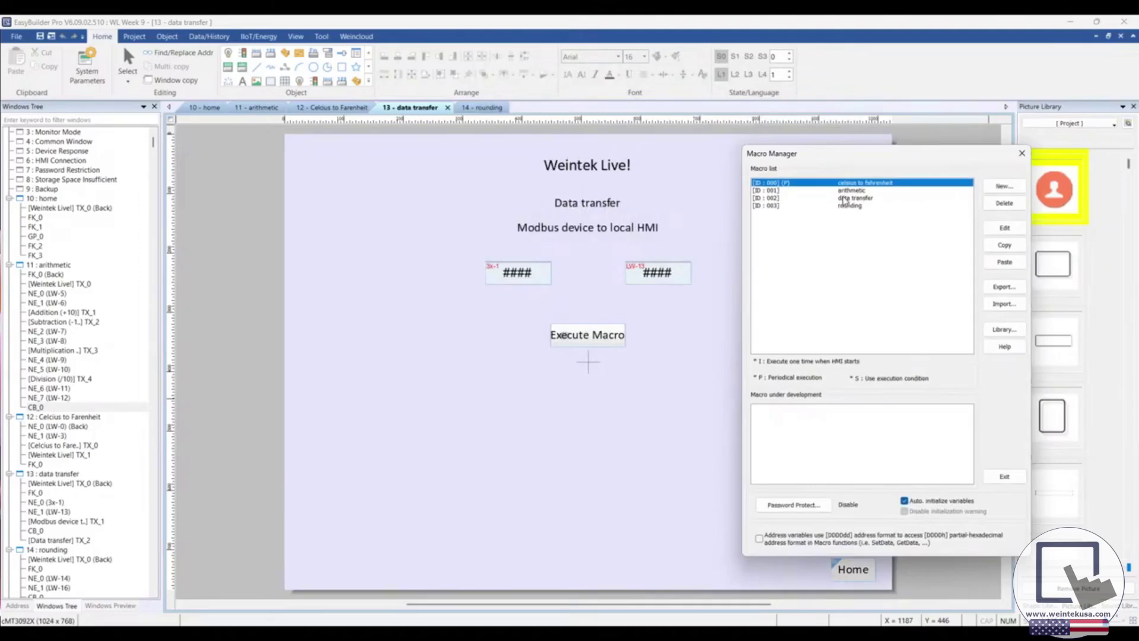
Open the data transfer macro, comment out its GetData 3x-1 and SetData LW-13 lines, and add a blank line
double_click(845, 200)
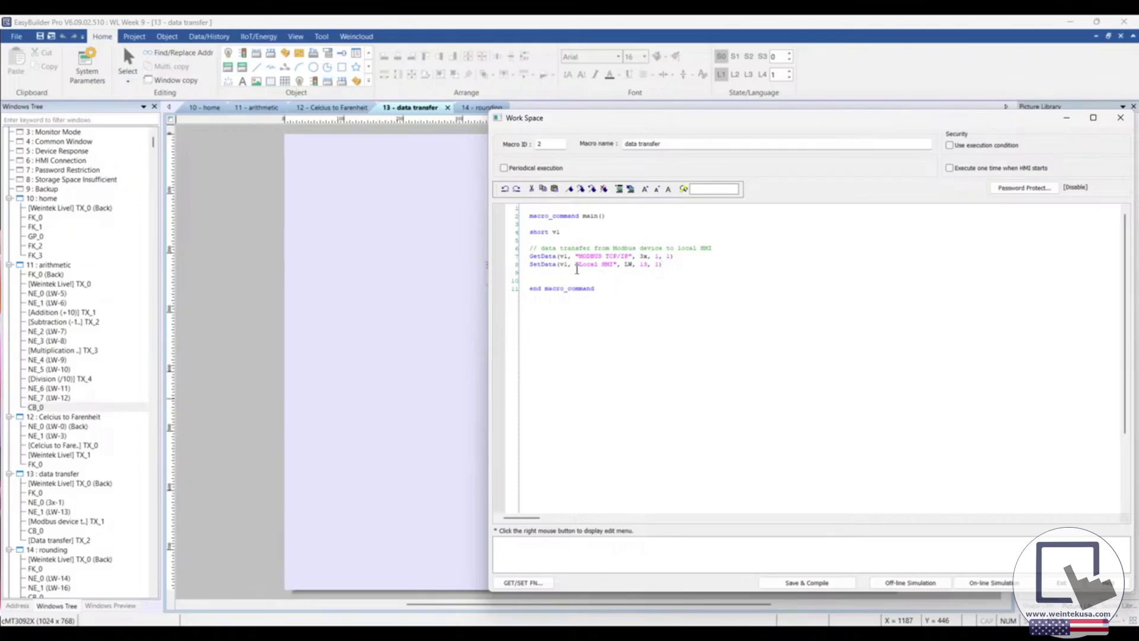
click(645, 189)
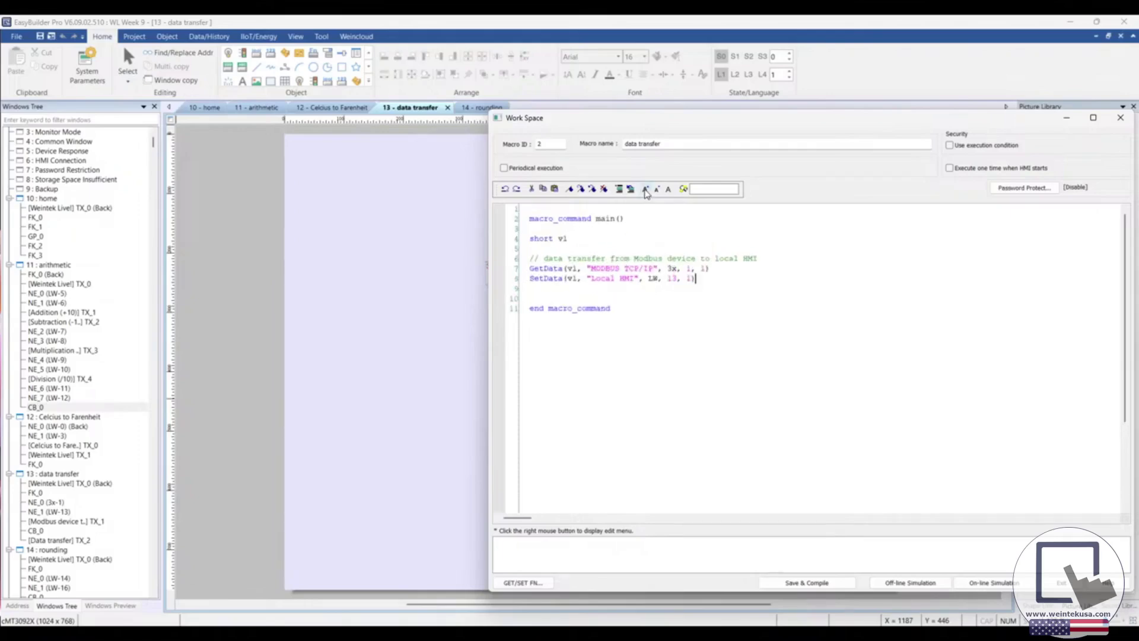
click(645, 189)
drag(726, 287, 520, 271)
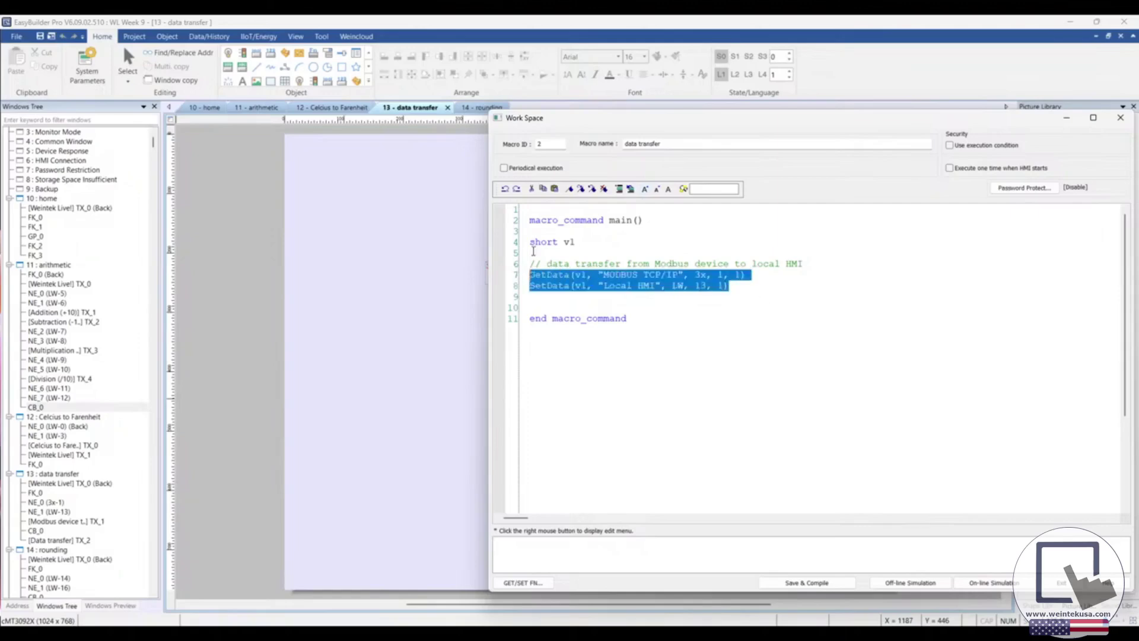
click(619, 188)
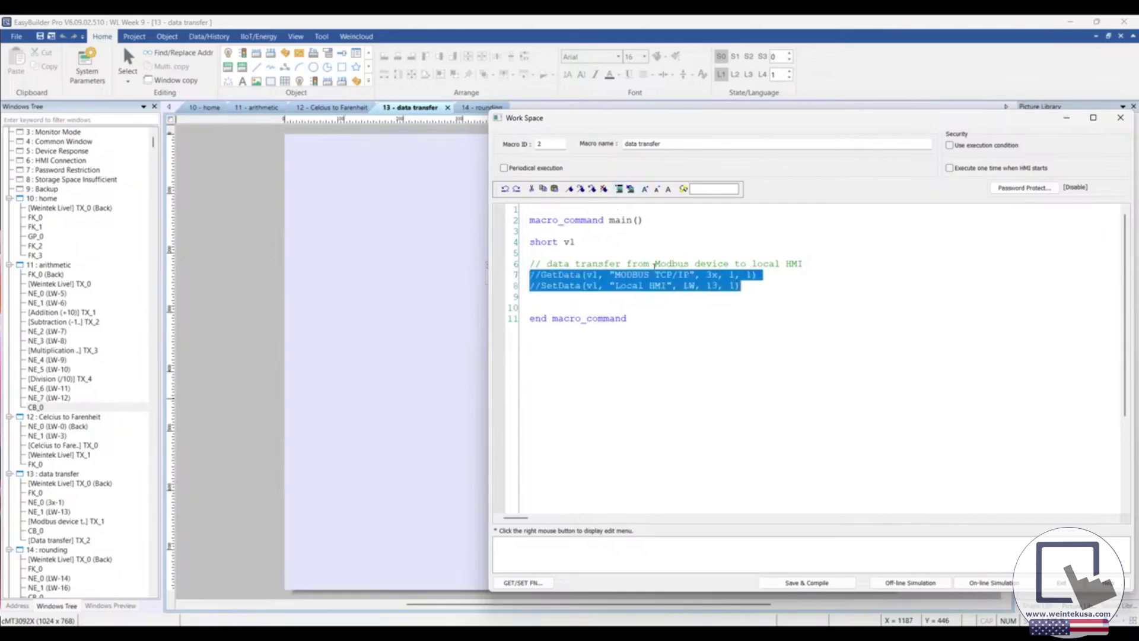
click(748, 283)
key(Return)
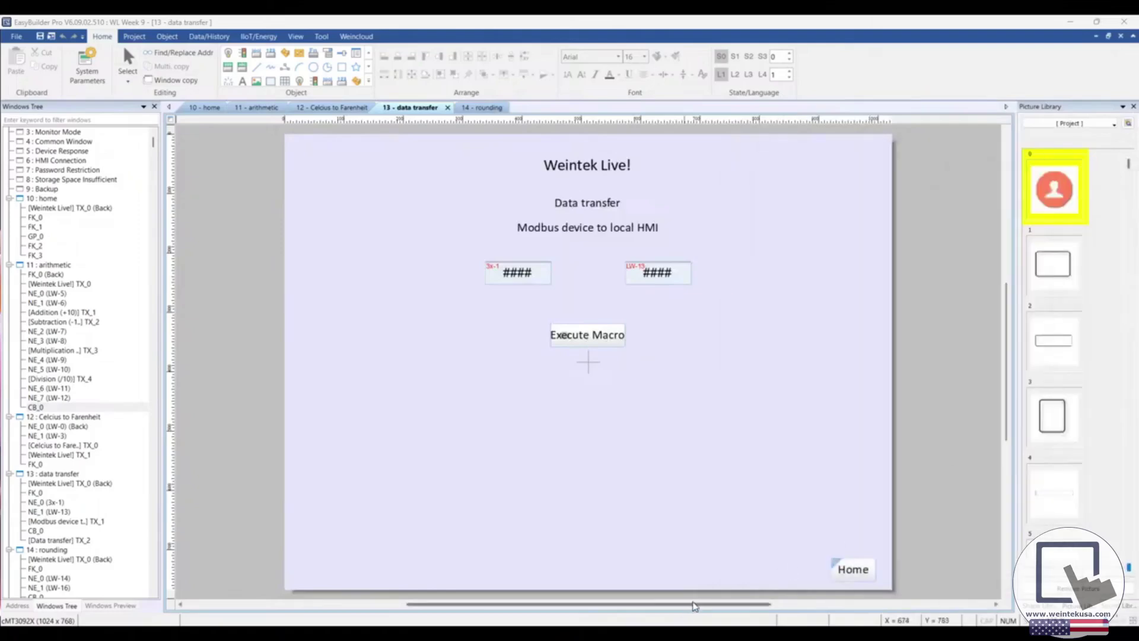
drag(694, 606, 790, 606)
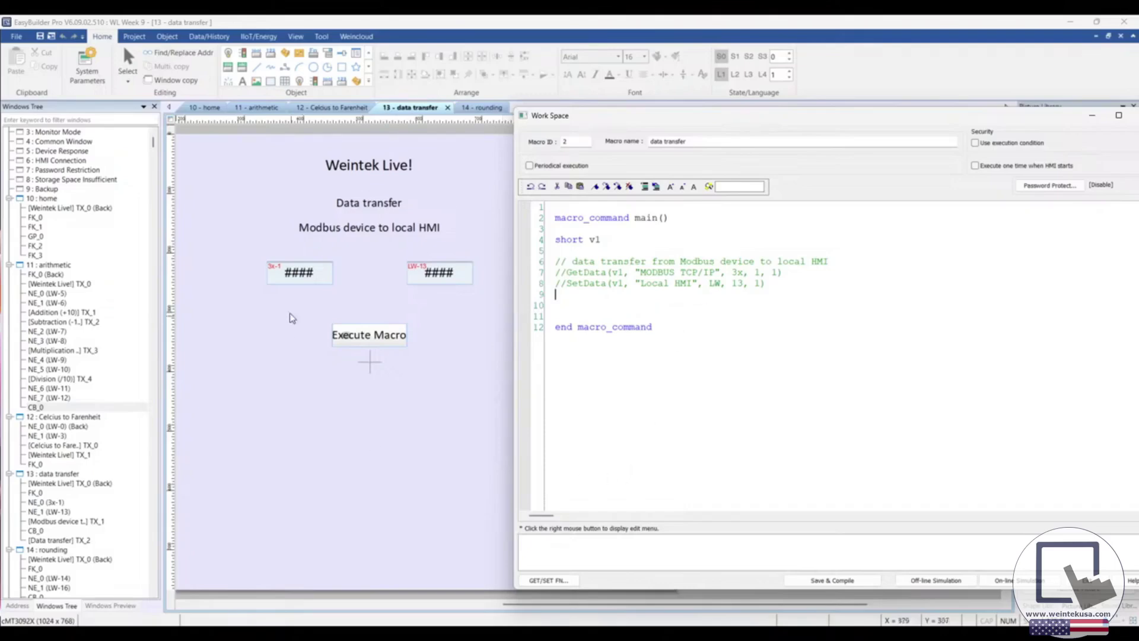
Pick the GetData function in the macro function helper
click(569, 582)
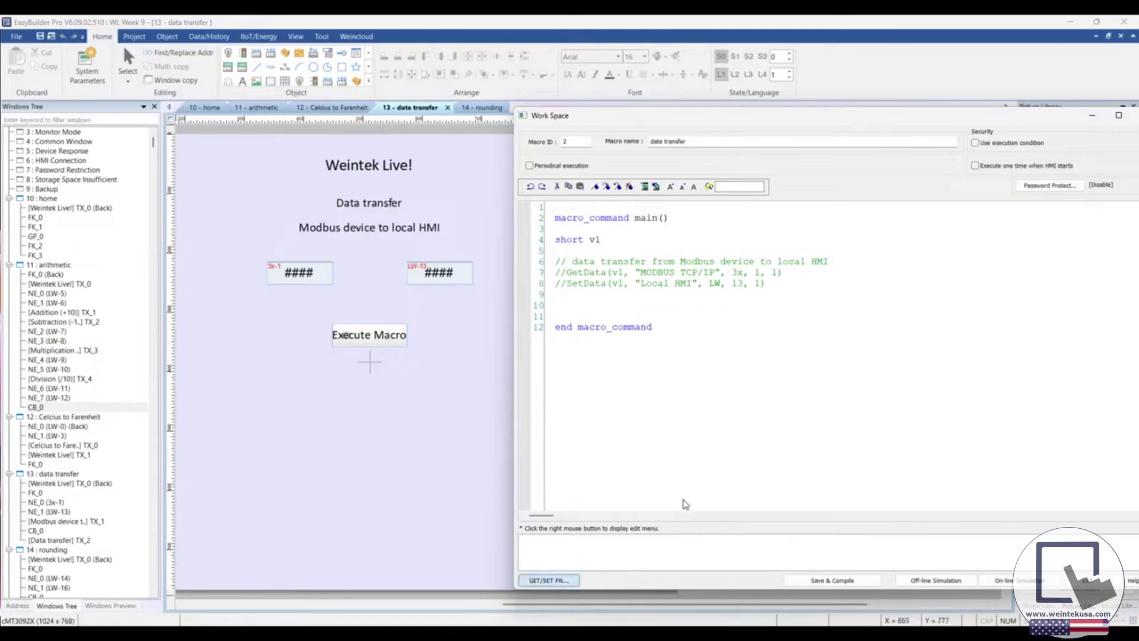
click(806, 186)
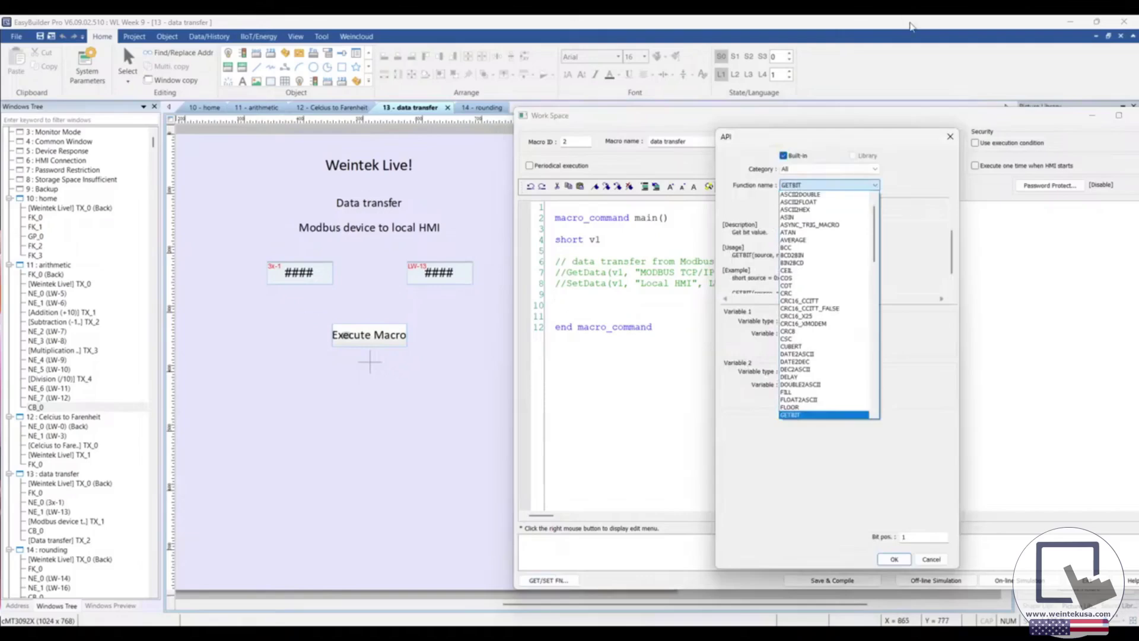
scroll(817, 380, down, 3)
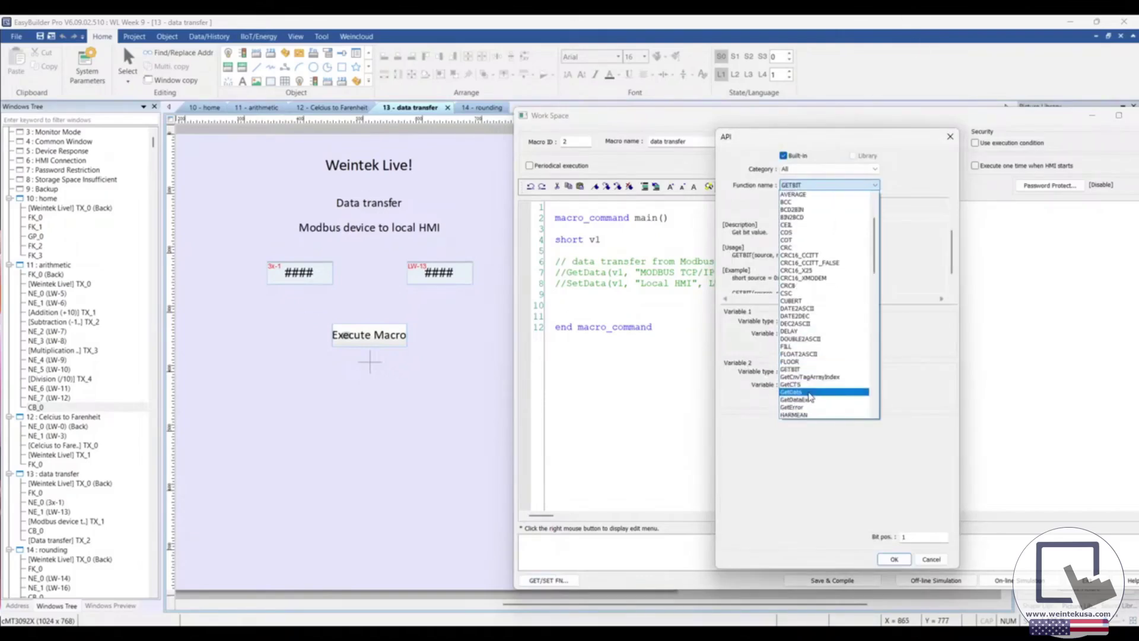
click(795, 393)
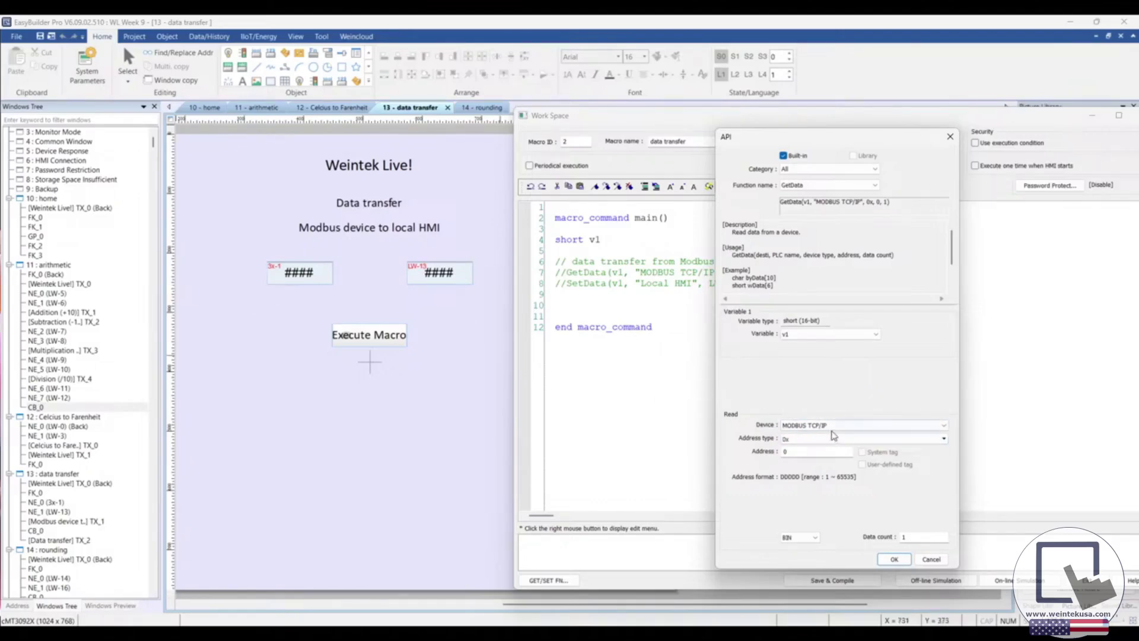
Read from MODBUS TCP/IP, address type 3x, address 1, and insert GetData(v1, "MODBUS TCP/IP", 3x, 1, 1)
click(807, 426)
click(807, 433)
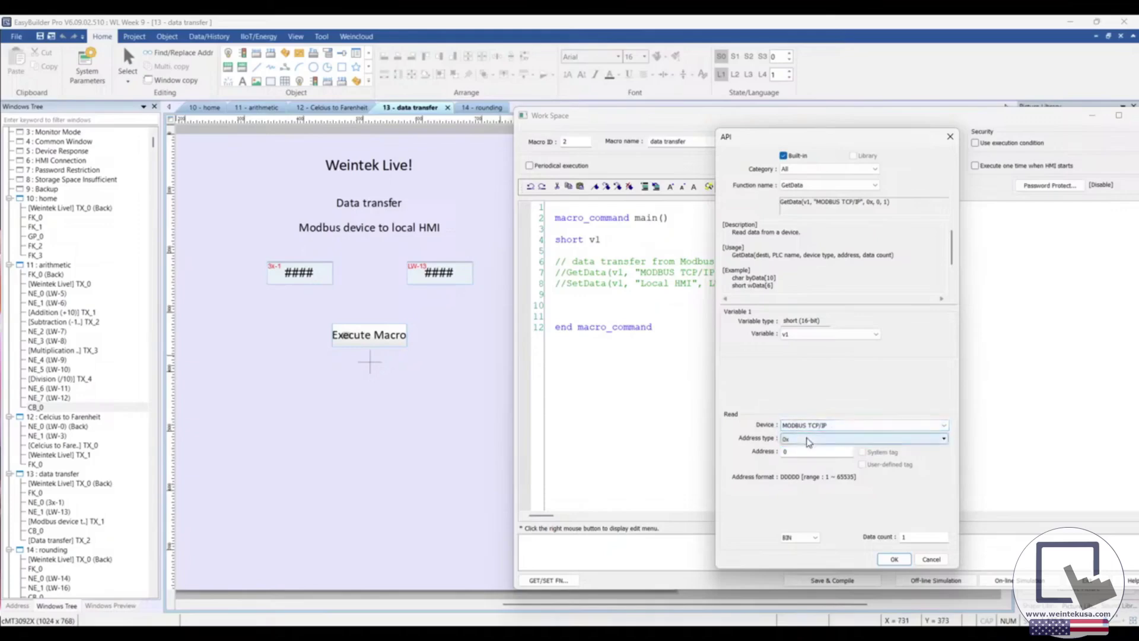
click(808, 441)
scroll(827, 488, down, 2)
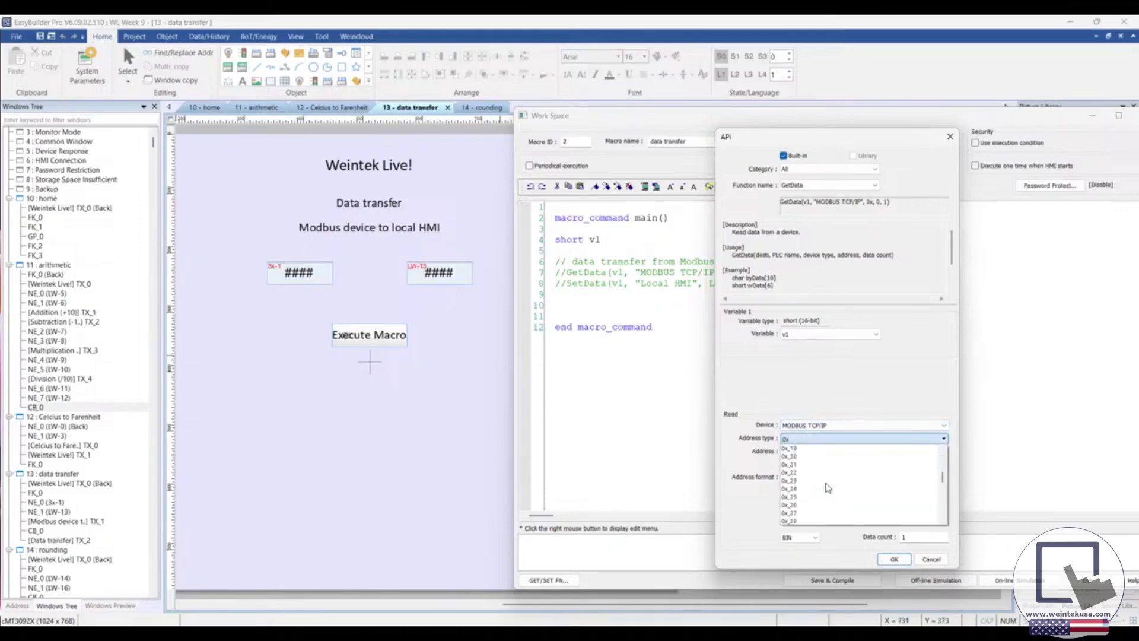
scroll(829, 488, down, 6)
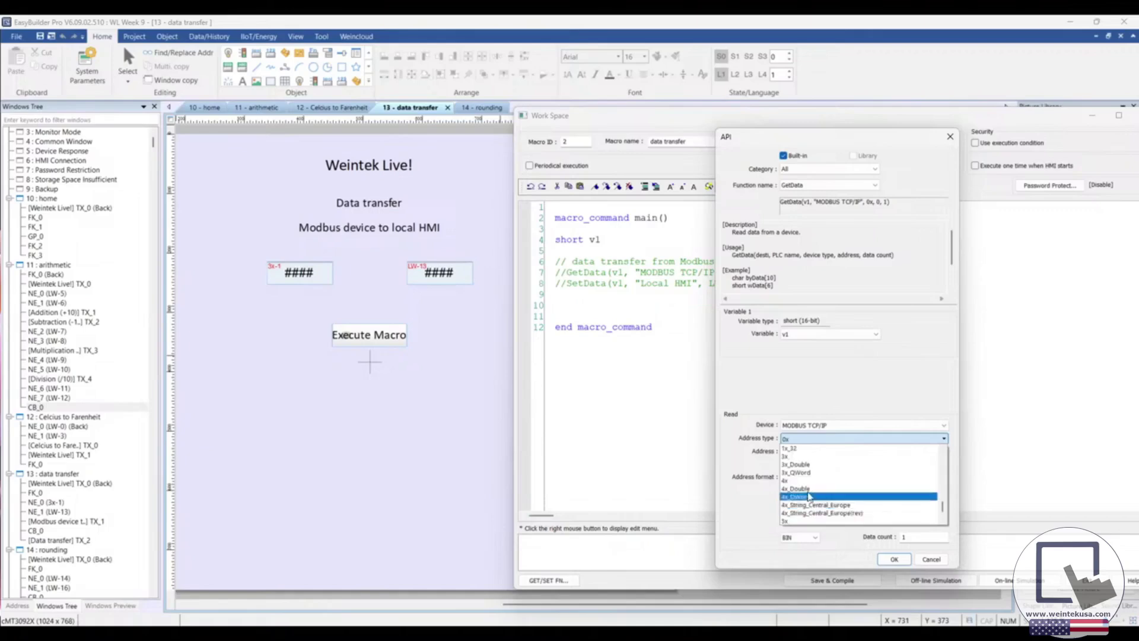
click(794, 457)
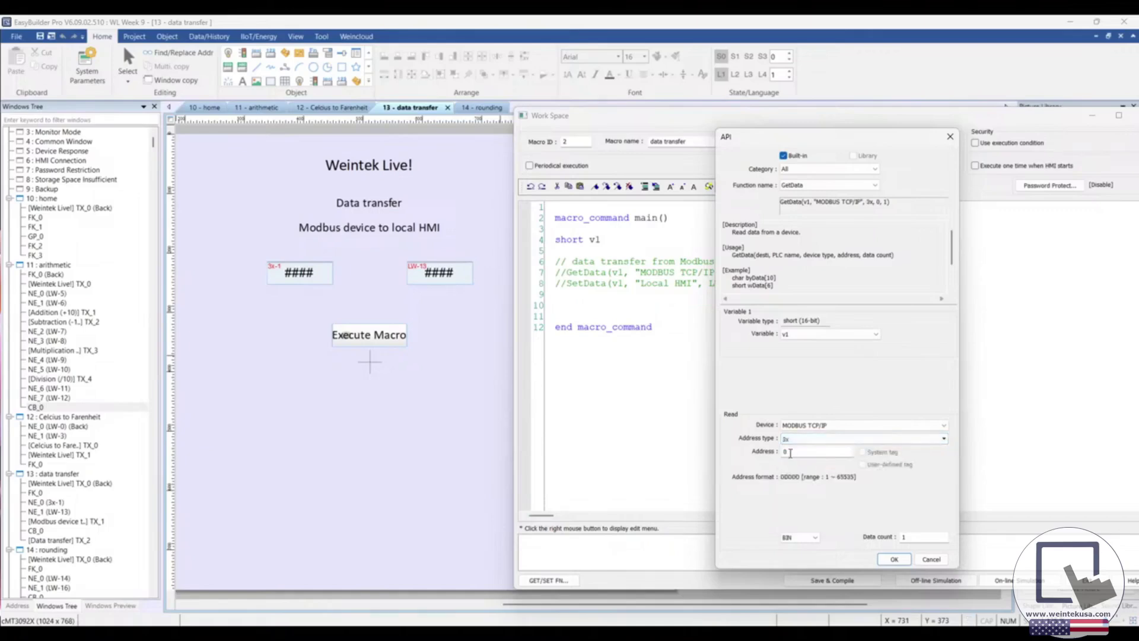
double_click(789, 453)
click(893, 559)
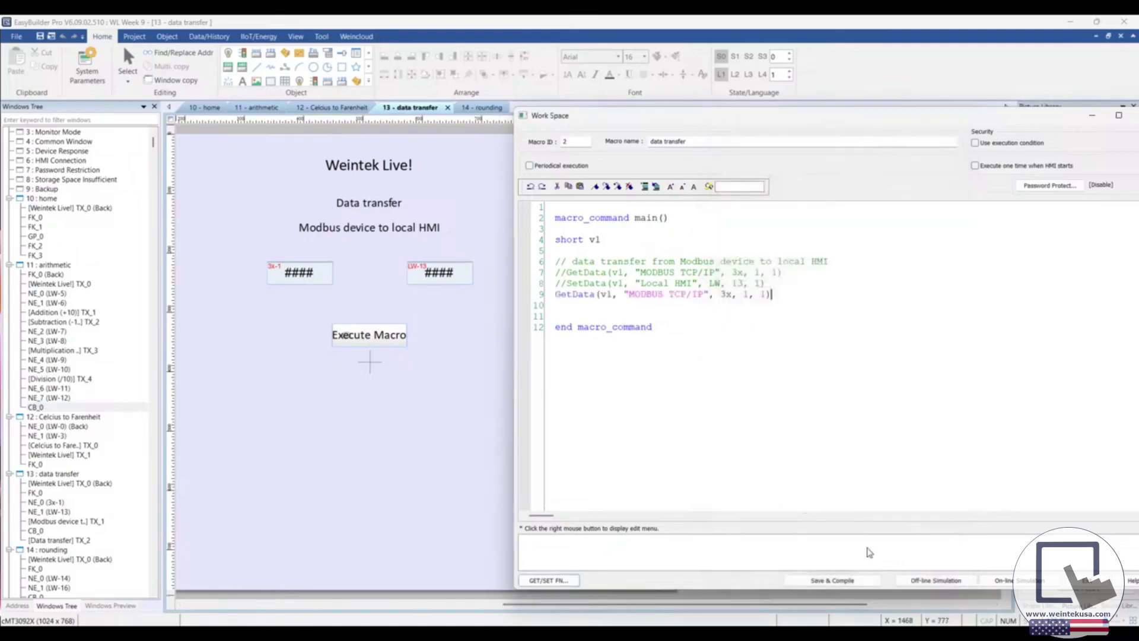
key(Return)
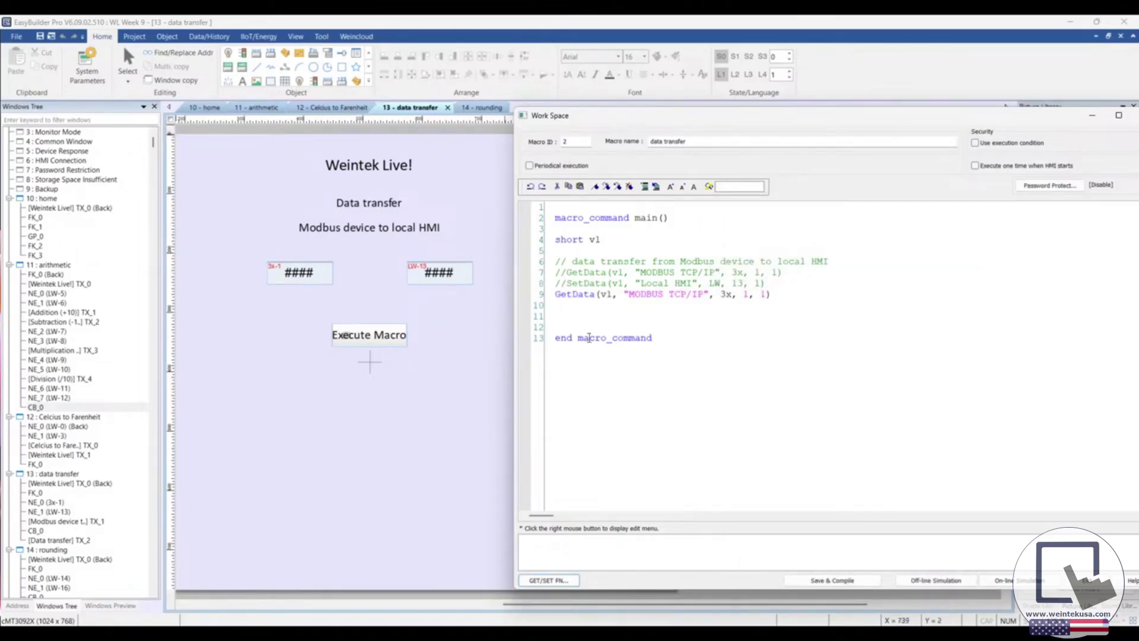
click(563, 581)
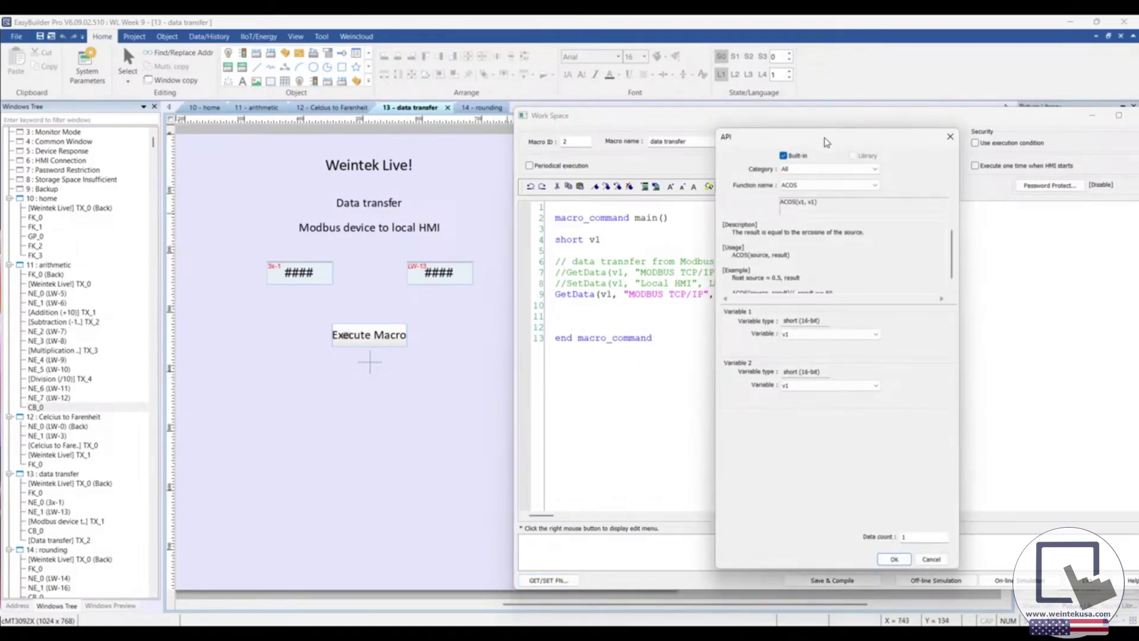
Choose SetData as the function to insert into the data transfer macro
drag(828, 143, 903, 147)
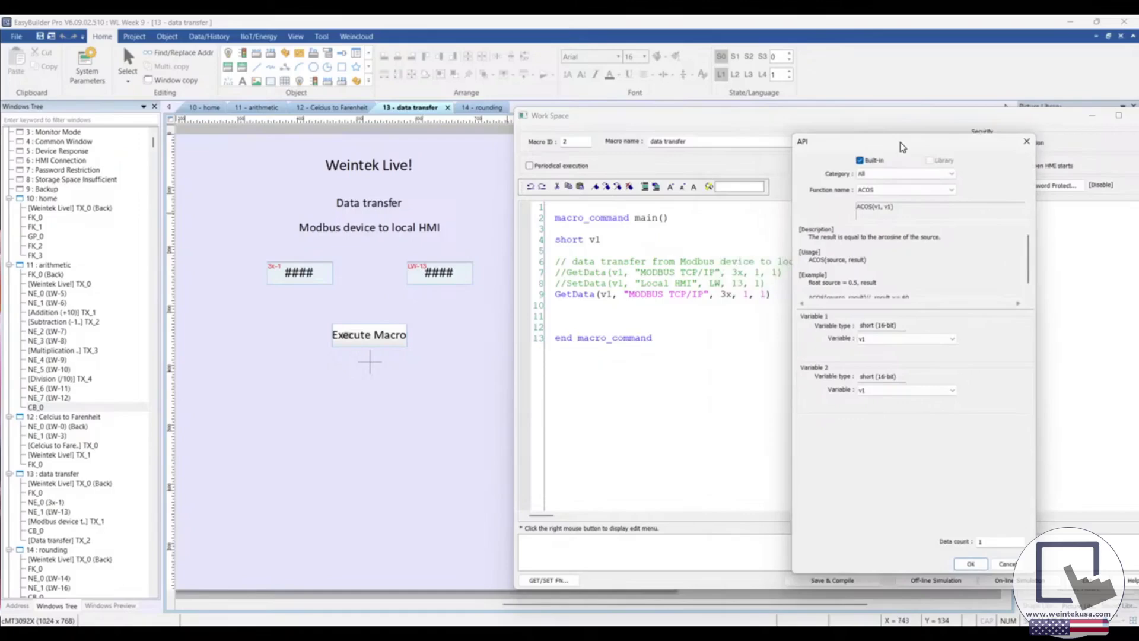
click(883, 190)
text(set)
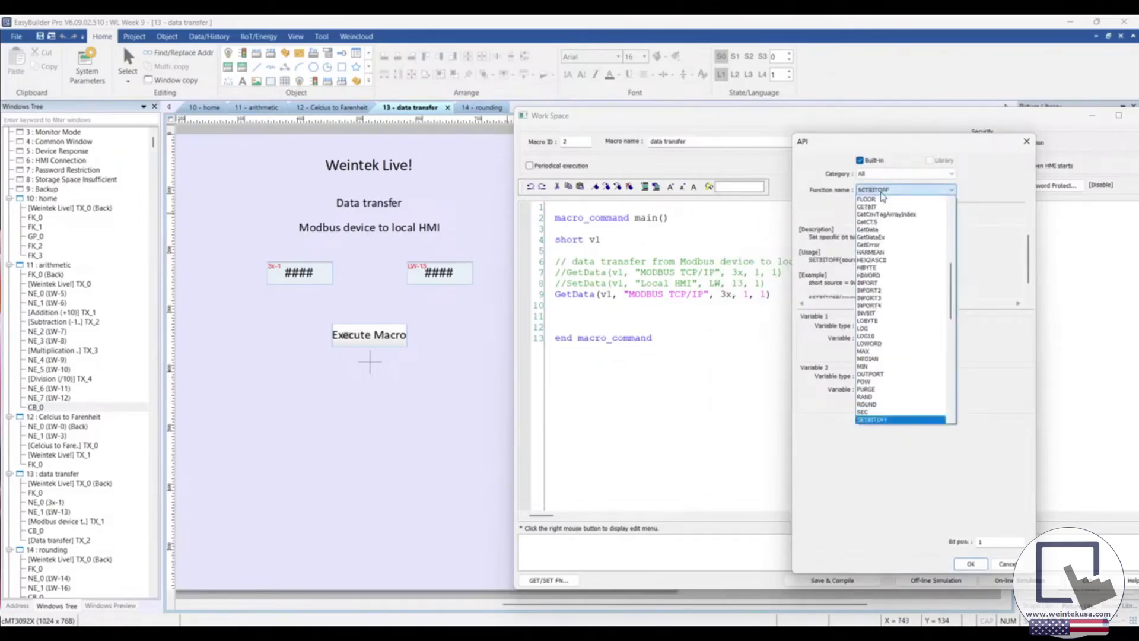
scroll(881, 408, down, 1)
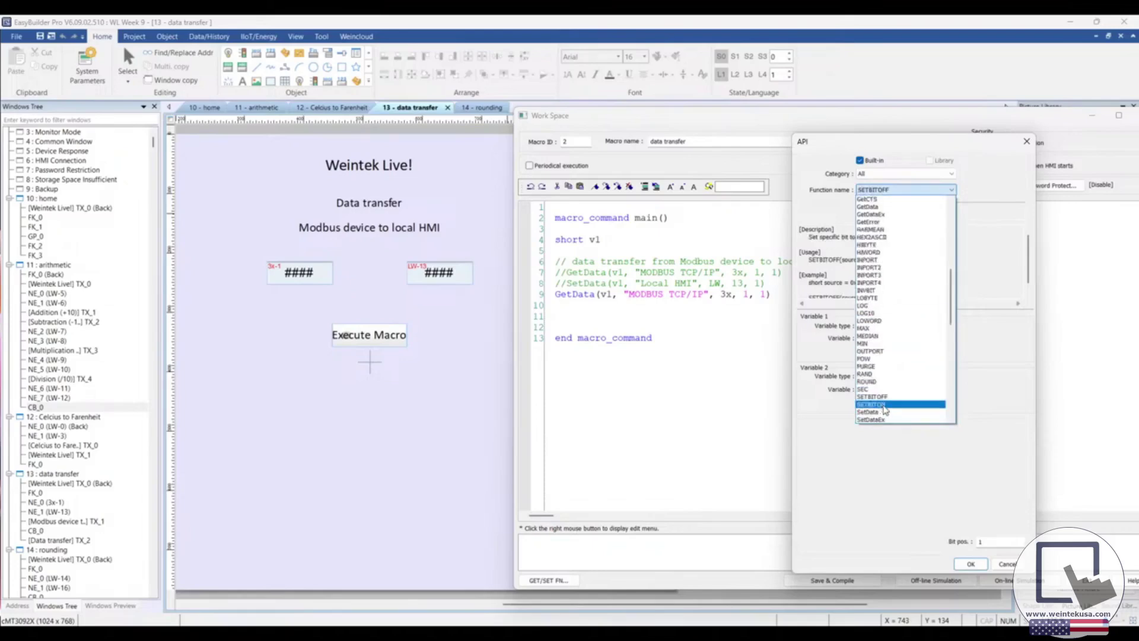
click(884, 412)
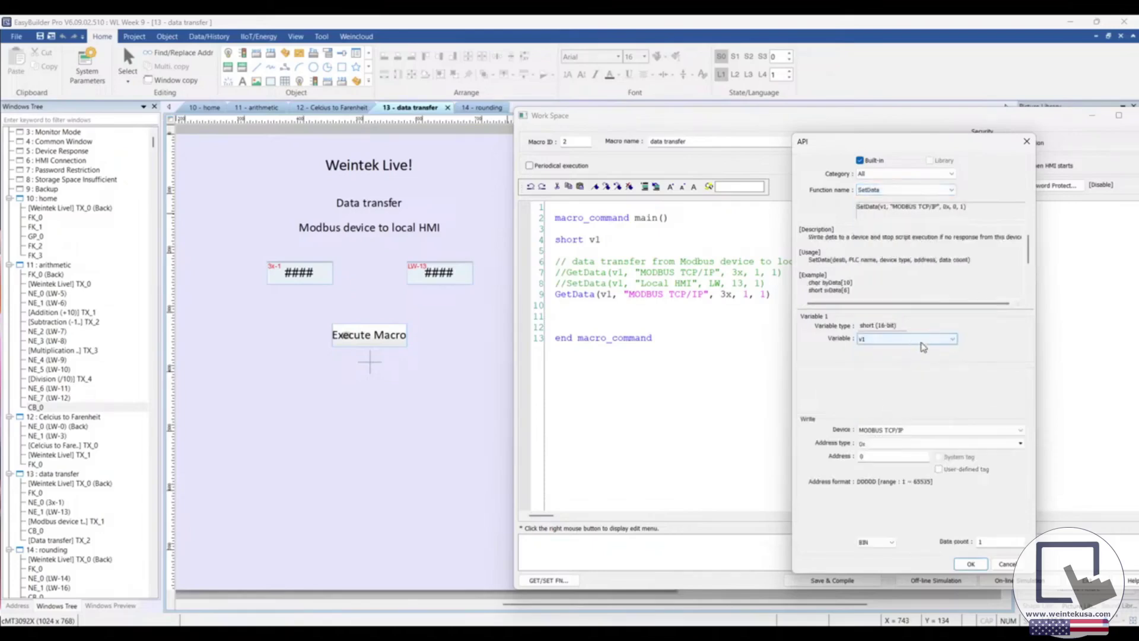
Insert SetData(v1, "Local HMI", LW, 13, 1) and close the macro editor
click(890, 429)
click(880, 442)
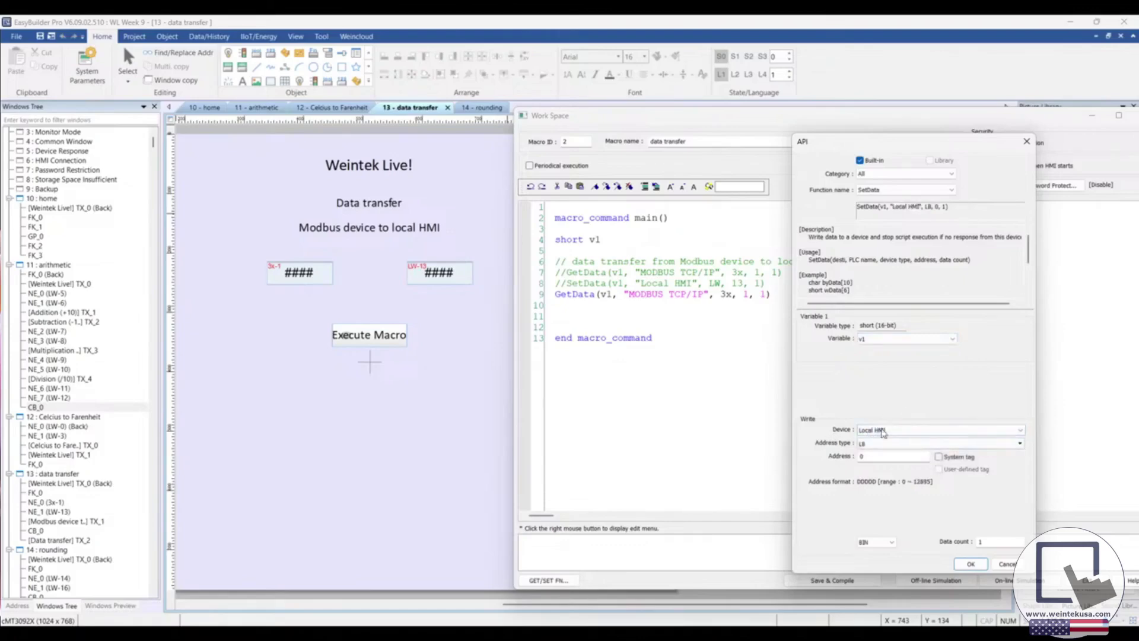
click(877, 444)
click(869, 489)
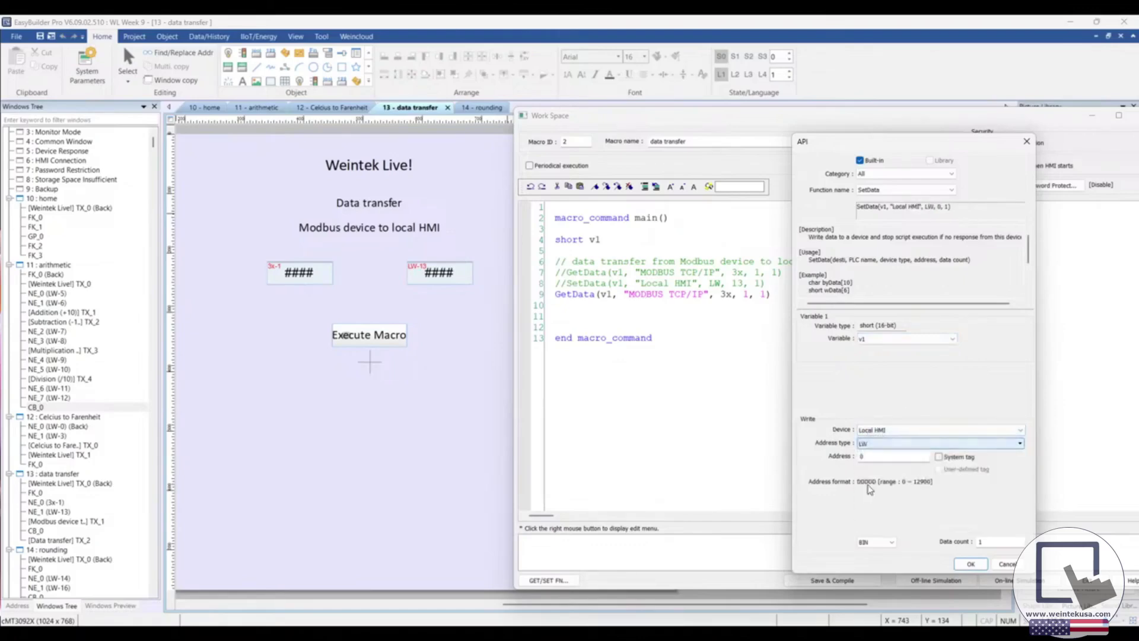
click(871, 457)
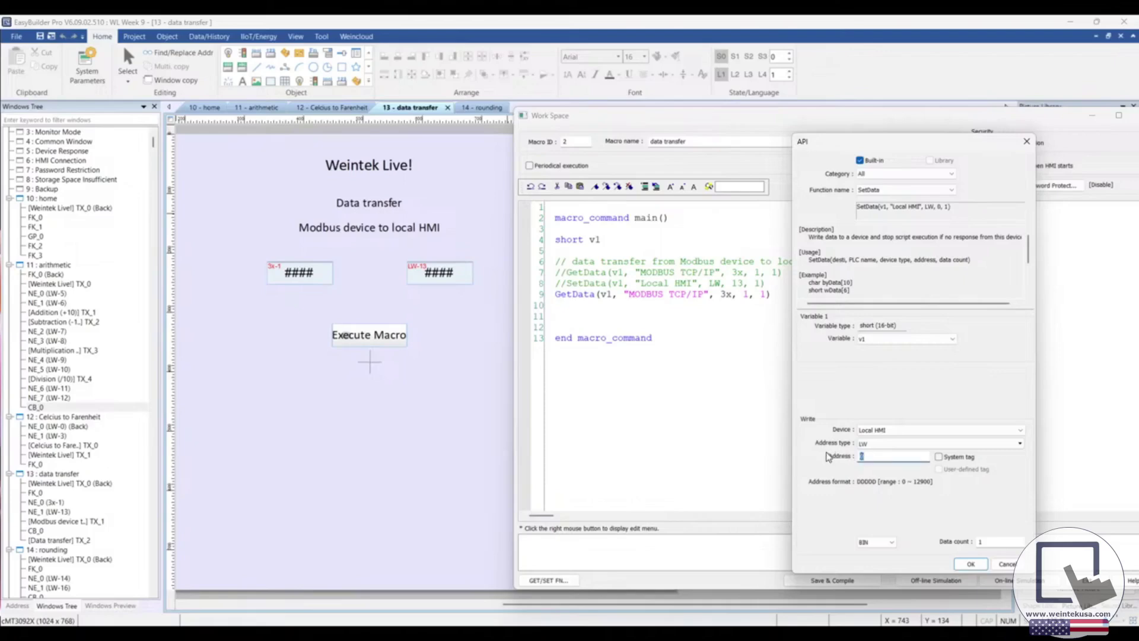
text(13)
click(968, 565)
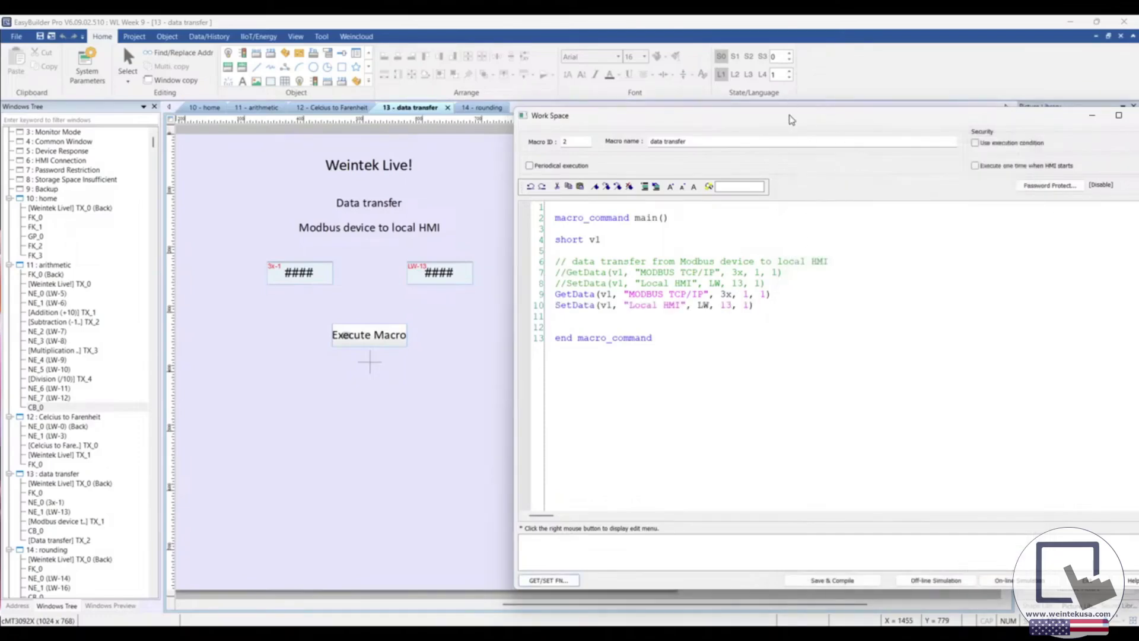
drag(762, 119, 771, 122)
key(alt+F4)
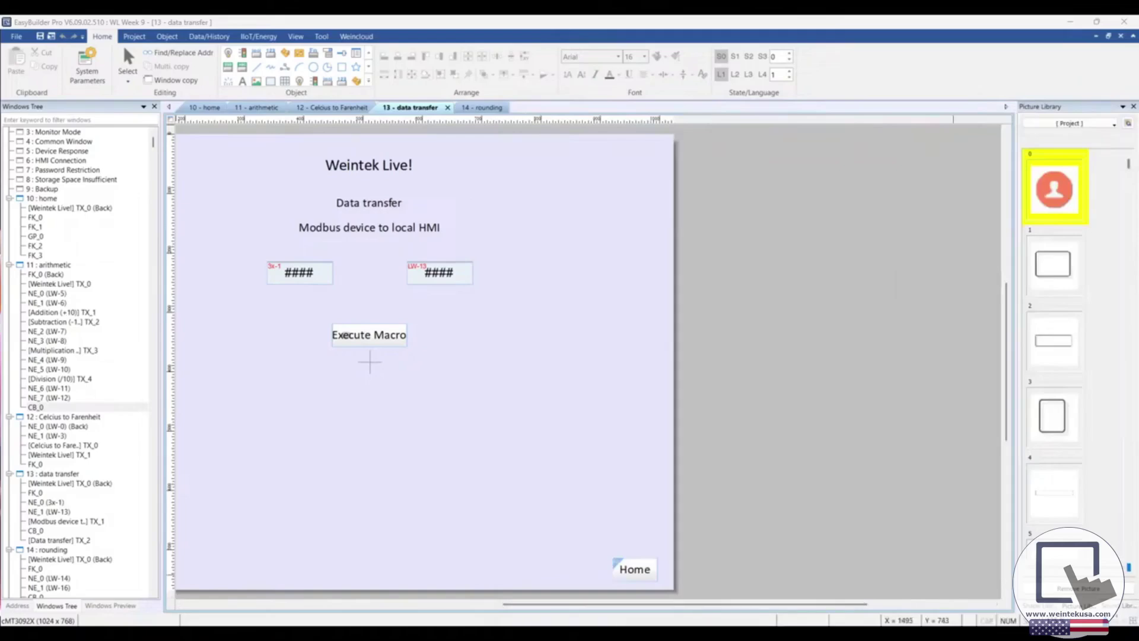
Run offline simulation, enter 300 on the Data transfer page, execute the macro, then close the viewer
key(F5)
double_click(631, 162)
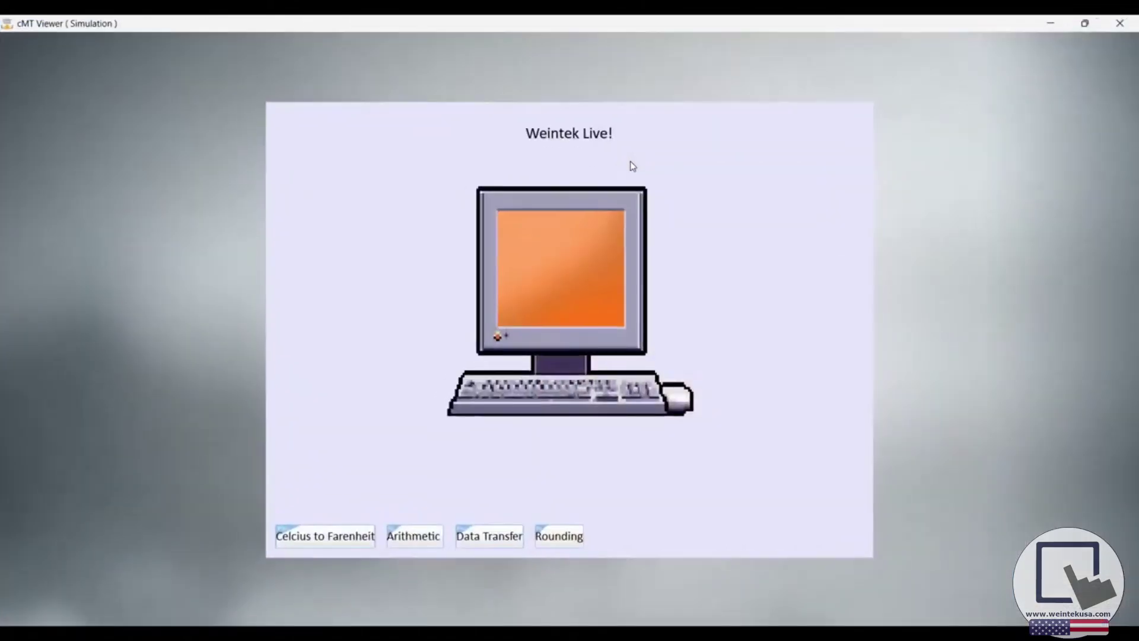
click(494, 536)
click(503, 244)
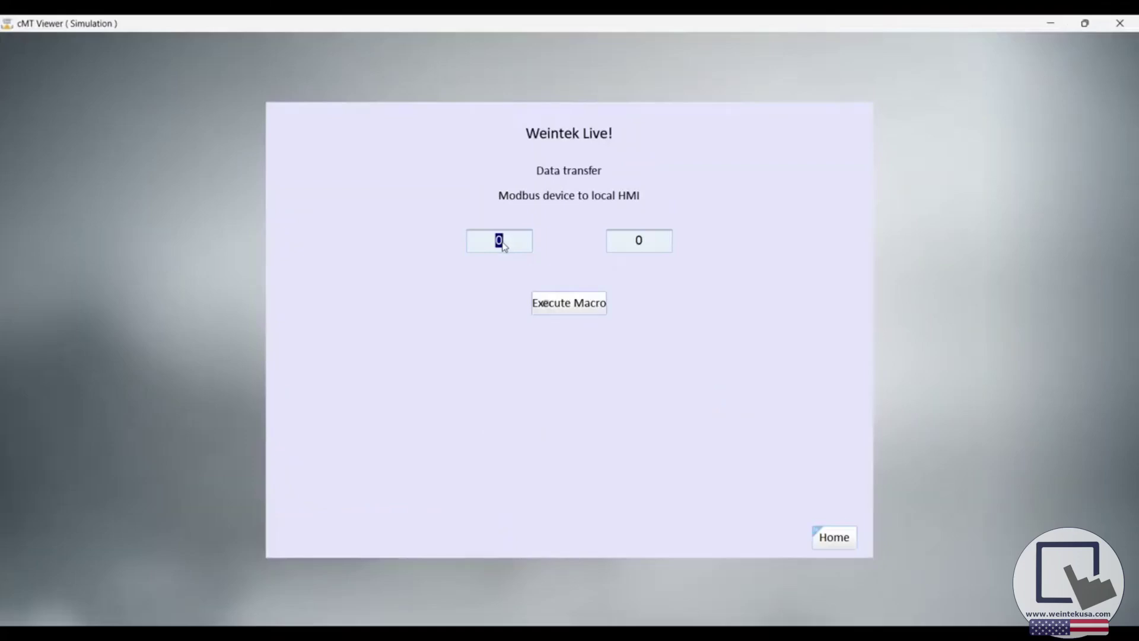
text(300)
click(571, 305)
key(alt+F4)
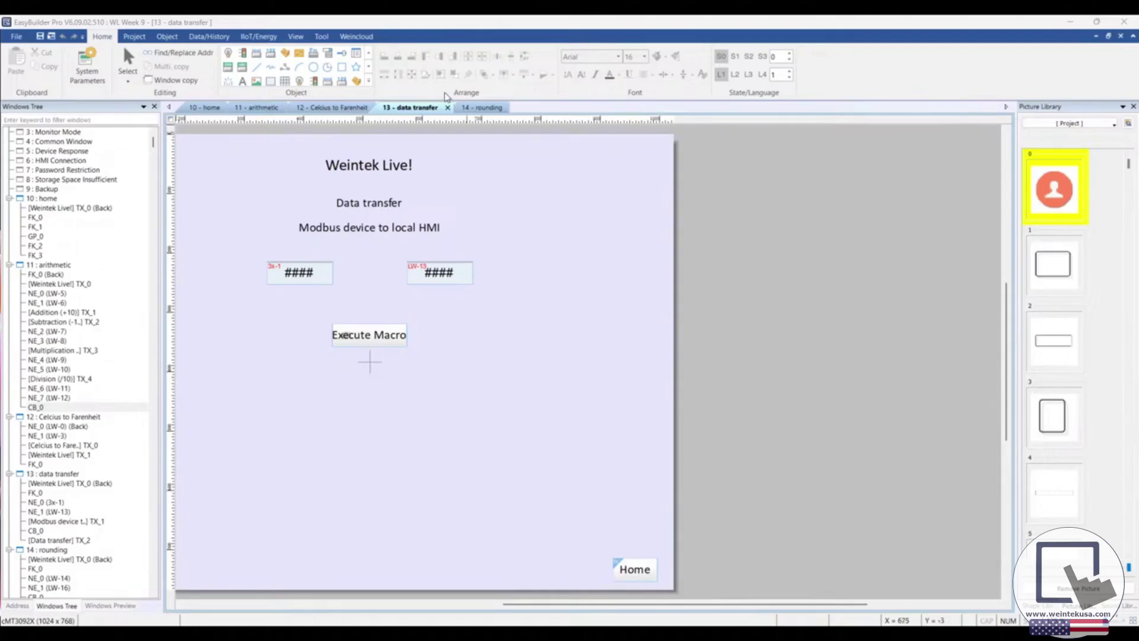
Switch to the 14 - rounding screen and move the rounding macro editor over the canvas
click(479, 109)
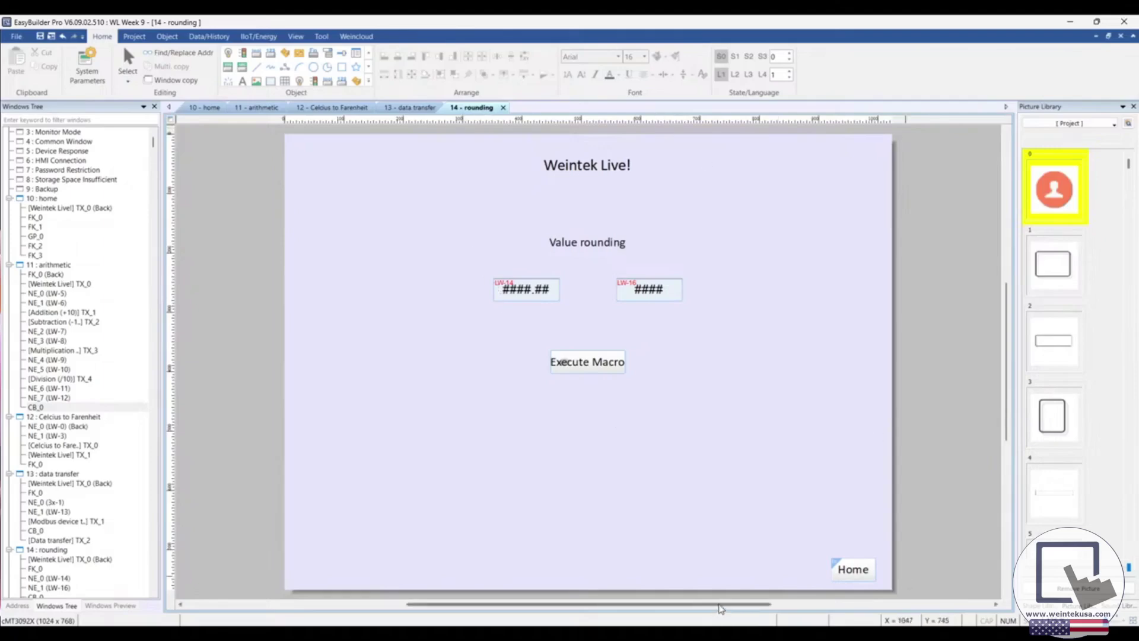
drag(737, 604, 837, 605)
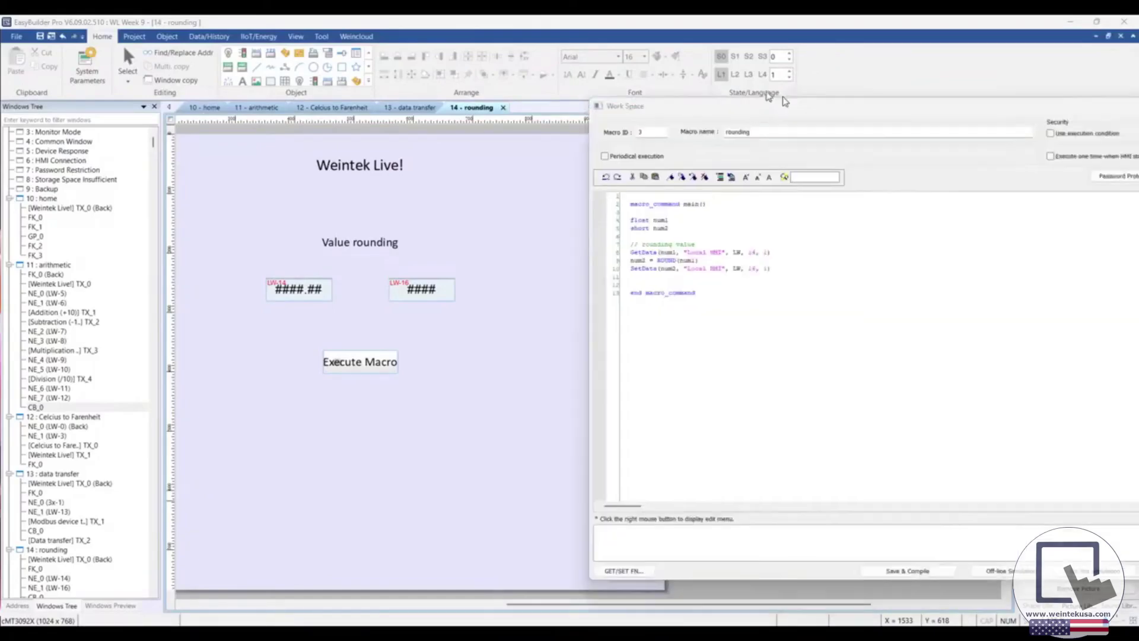
drag(781, 98, 702, 126)
Enlarge the rounding macro's code text three steps and select ROUND(num1) on line 9
click(631, 200)
click(630, 200)
click(630, 200)
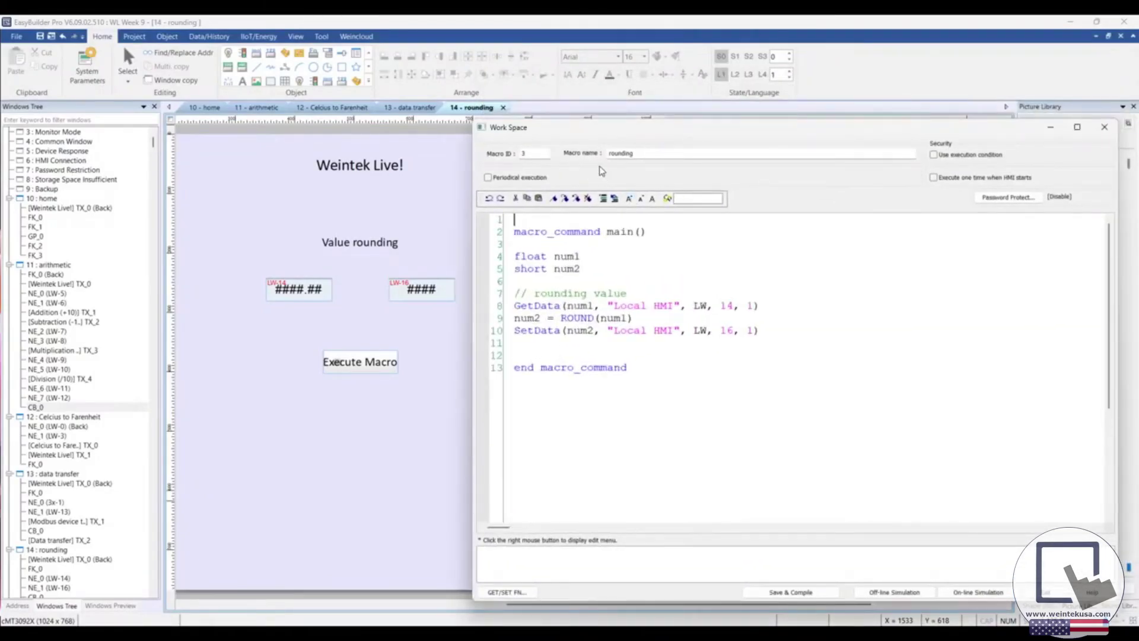
drag(606, 136, 592, 148)
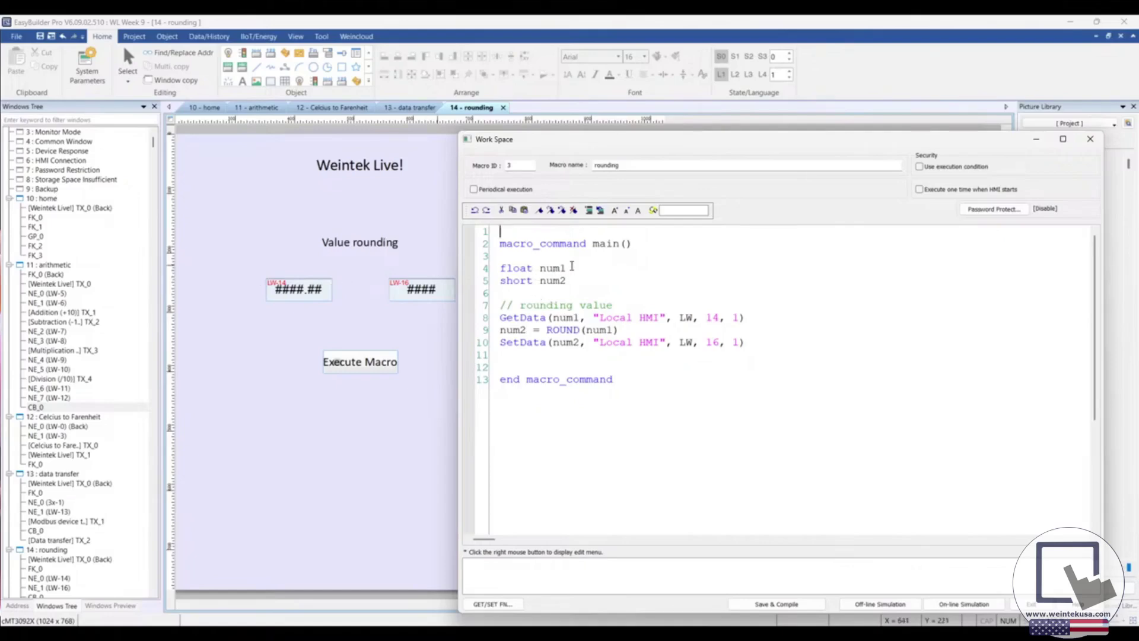
drag(702, 145, 722, 145)
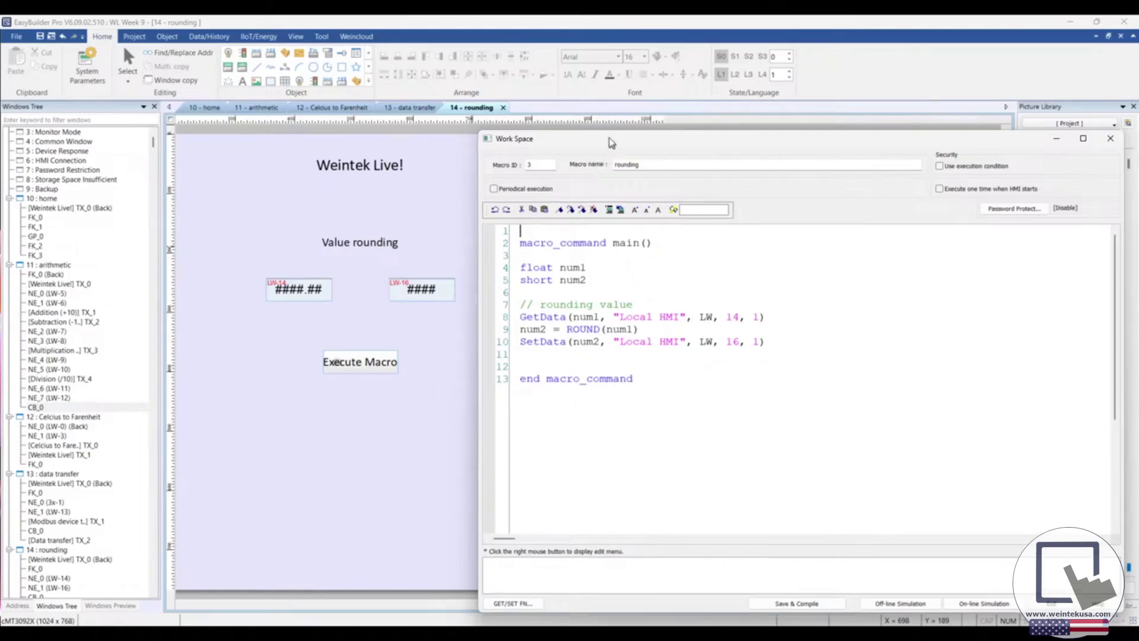
drag(612, 140, 602, 120)
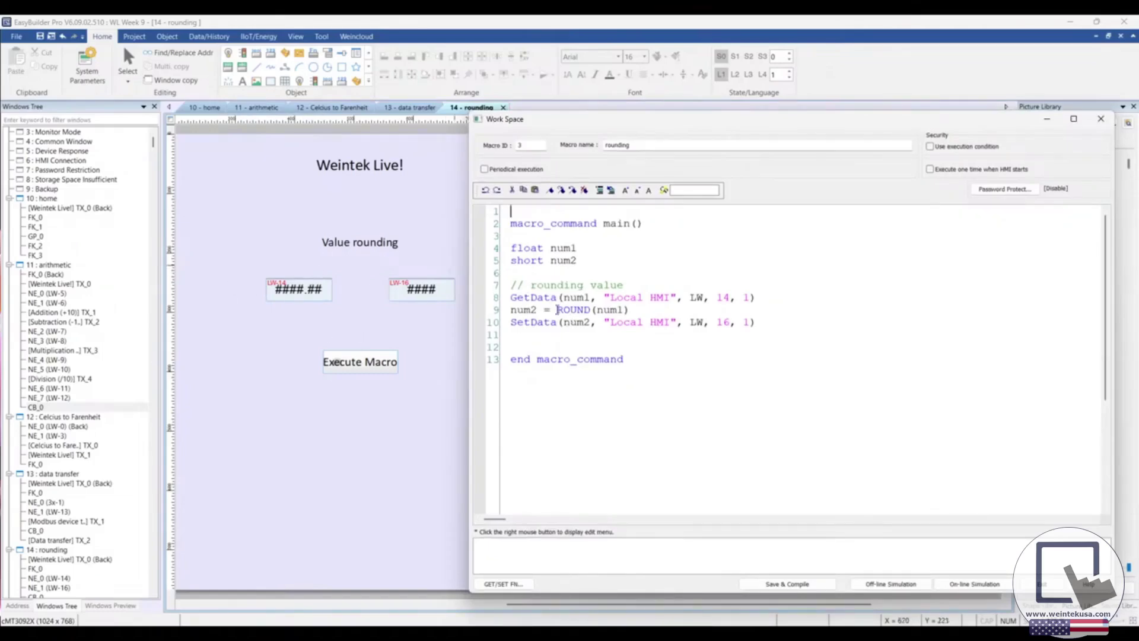
drag(558, 310, 632, 311)
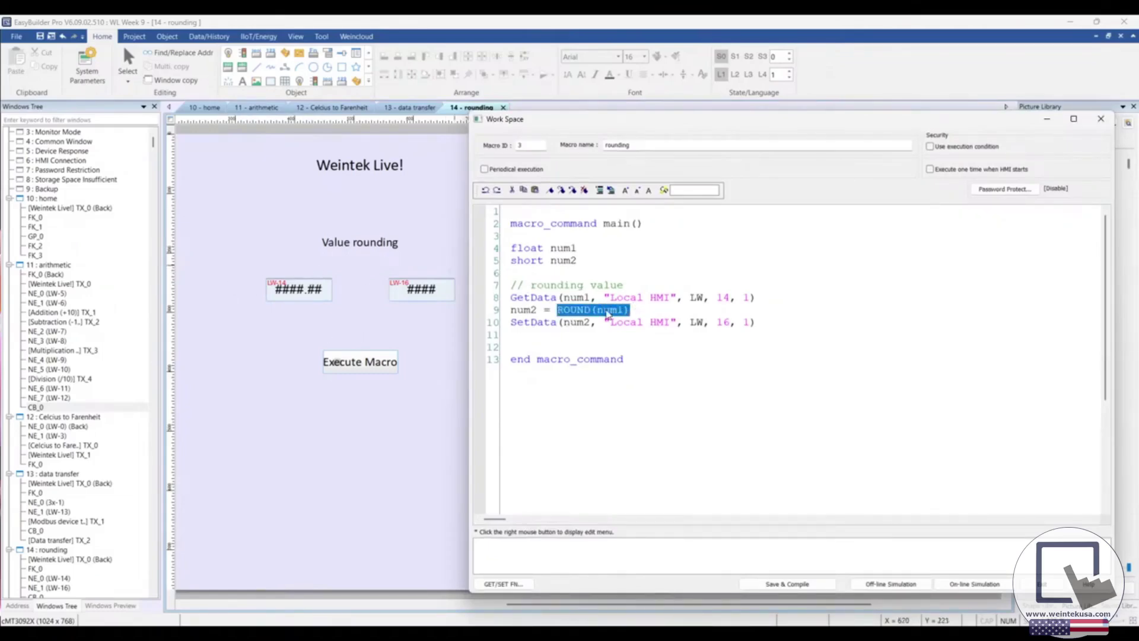
Look up the ROUND function's description in the built-in function reference
click(501, 585)
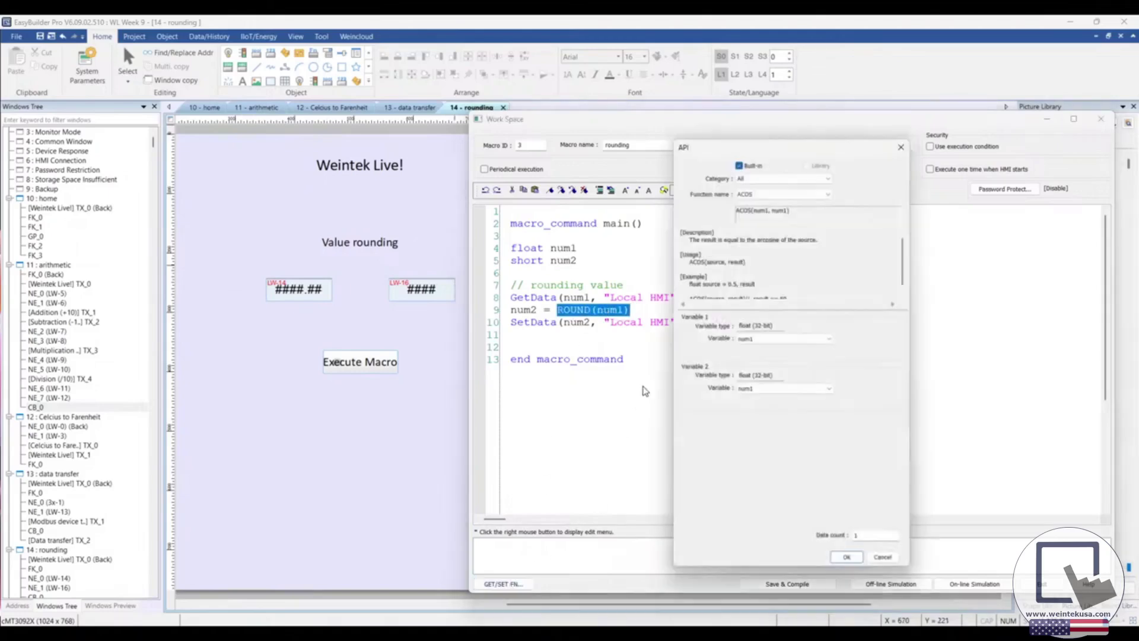
click(763, 189)
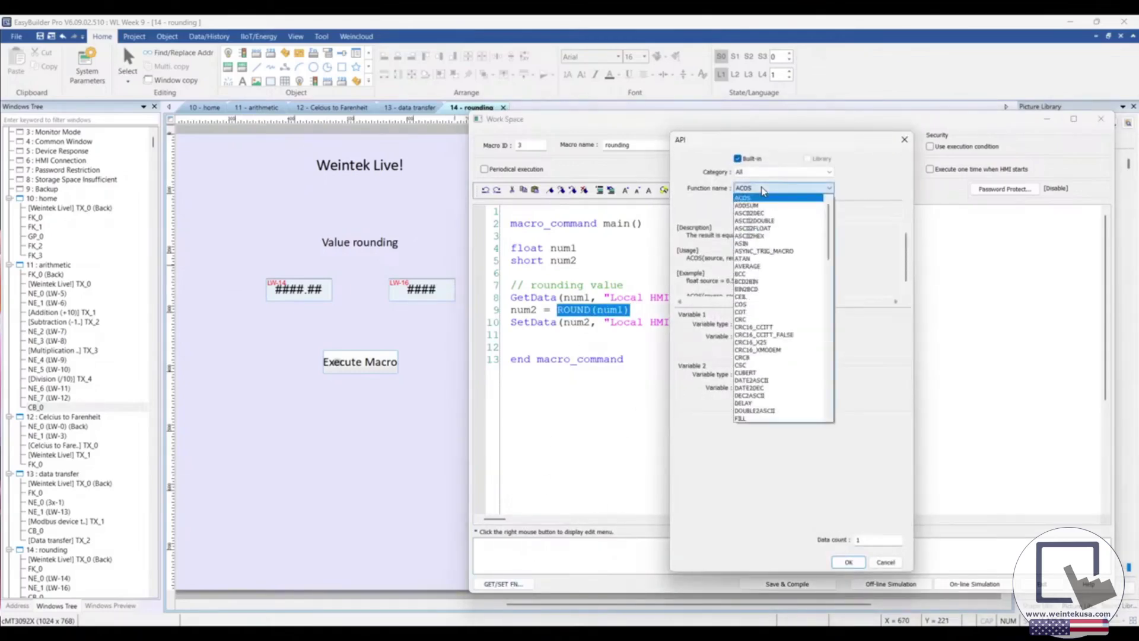
key(g)
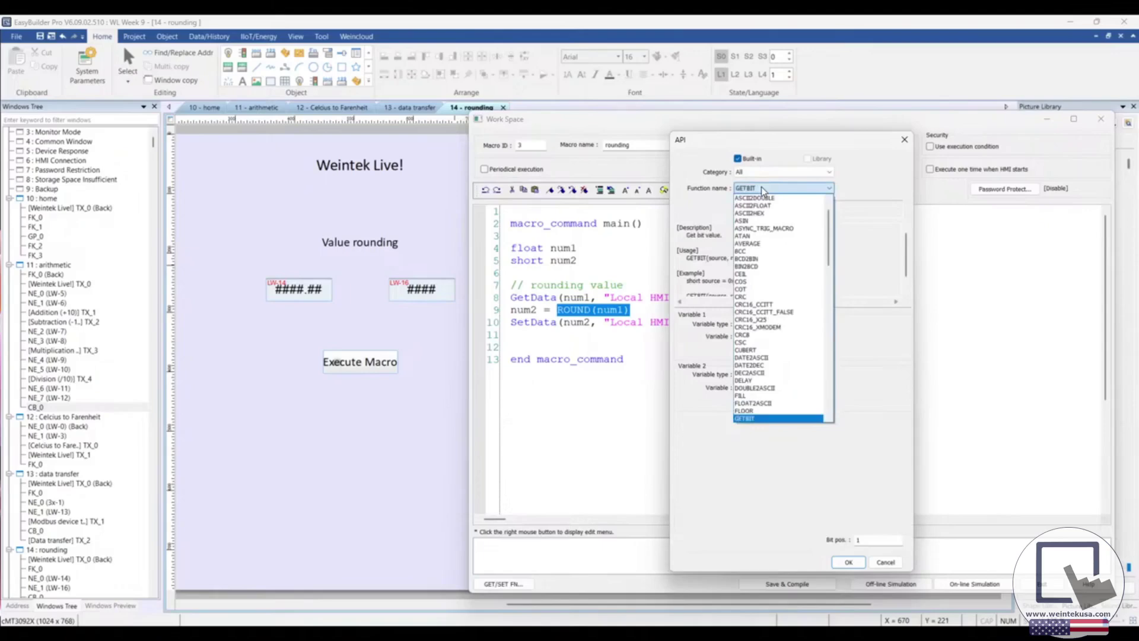
text(ro)
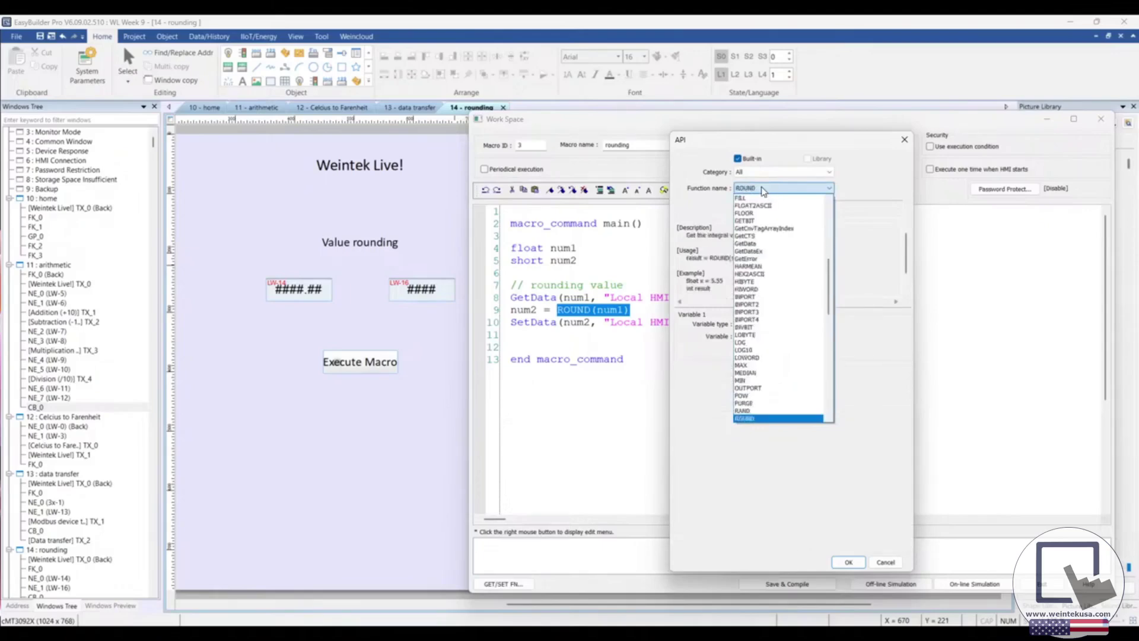
click(756, 418)
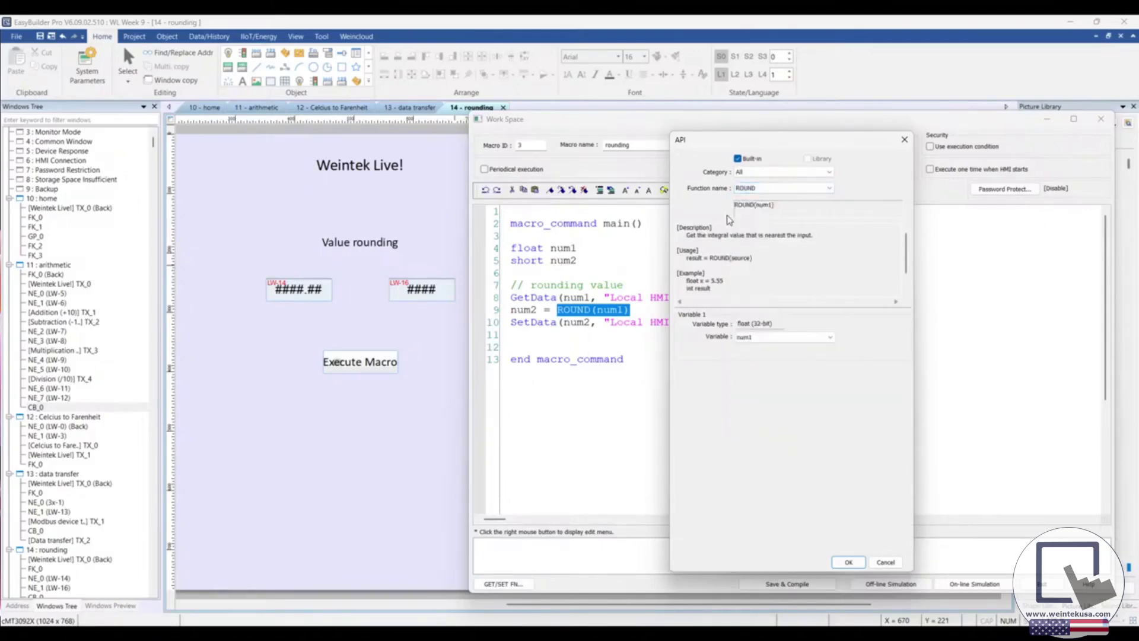
scroll(801, 253, down, 1)
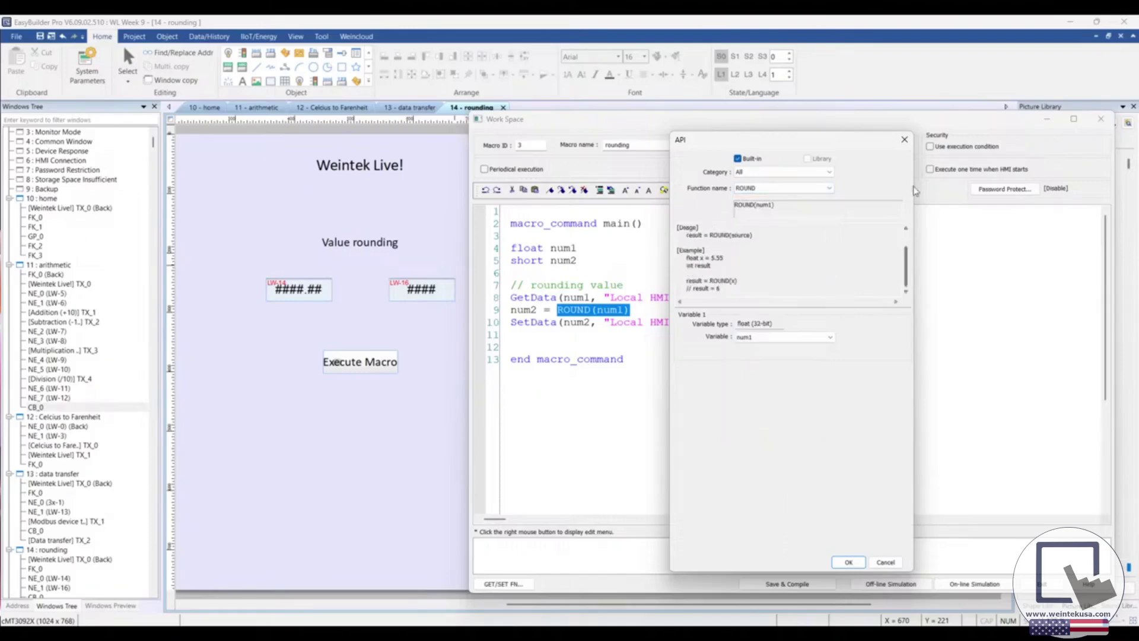
click(902, 141)
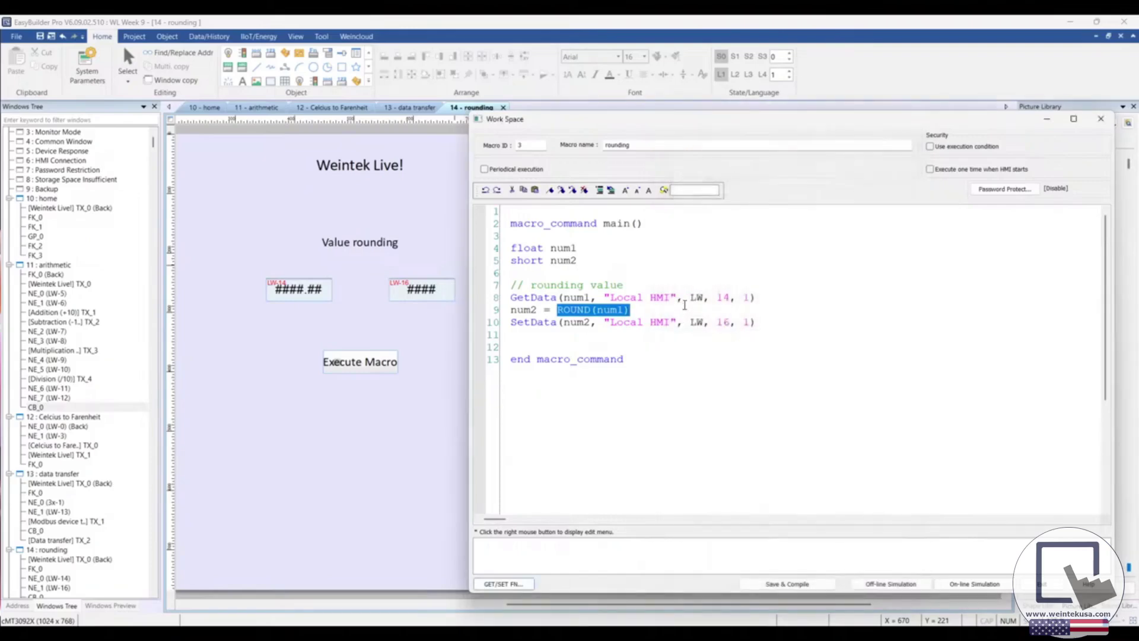
click(682, 311)
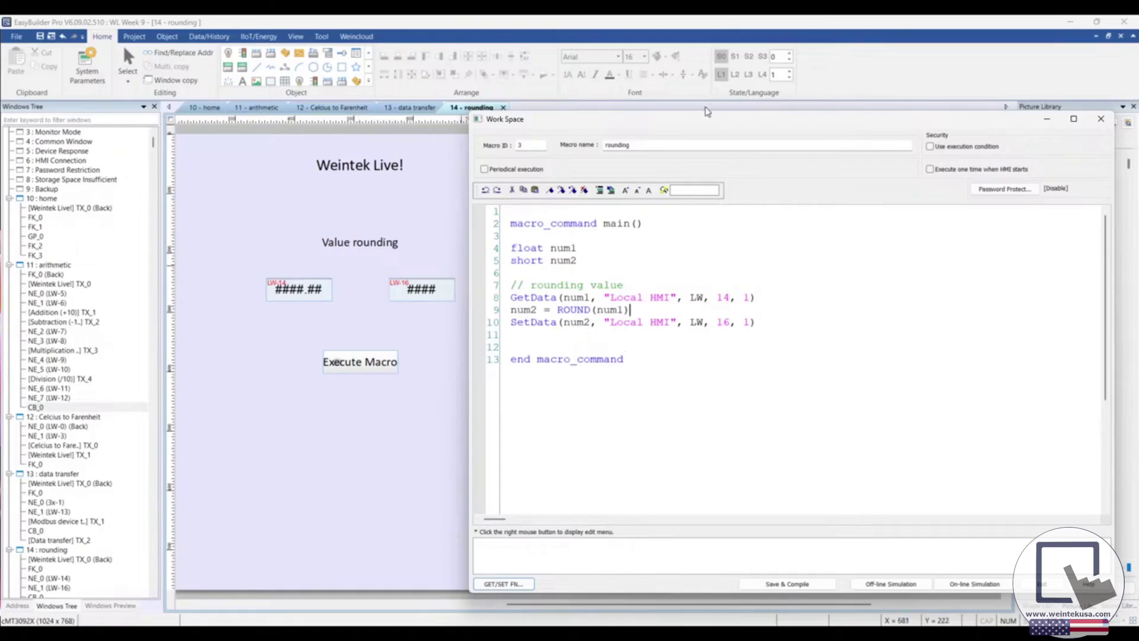
Run offline simulation and round 111.11 on the Value rounding page, giving 111
click(1101, 119)
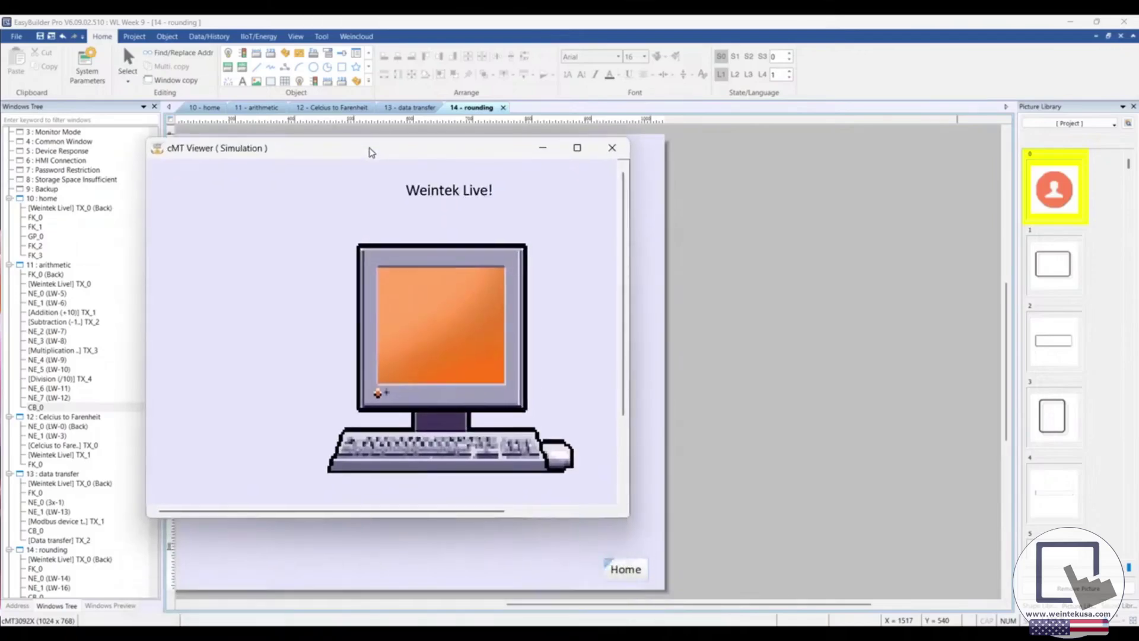
double_click(370, 155)
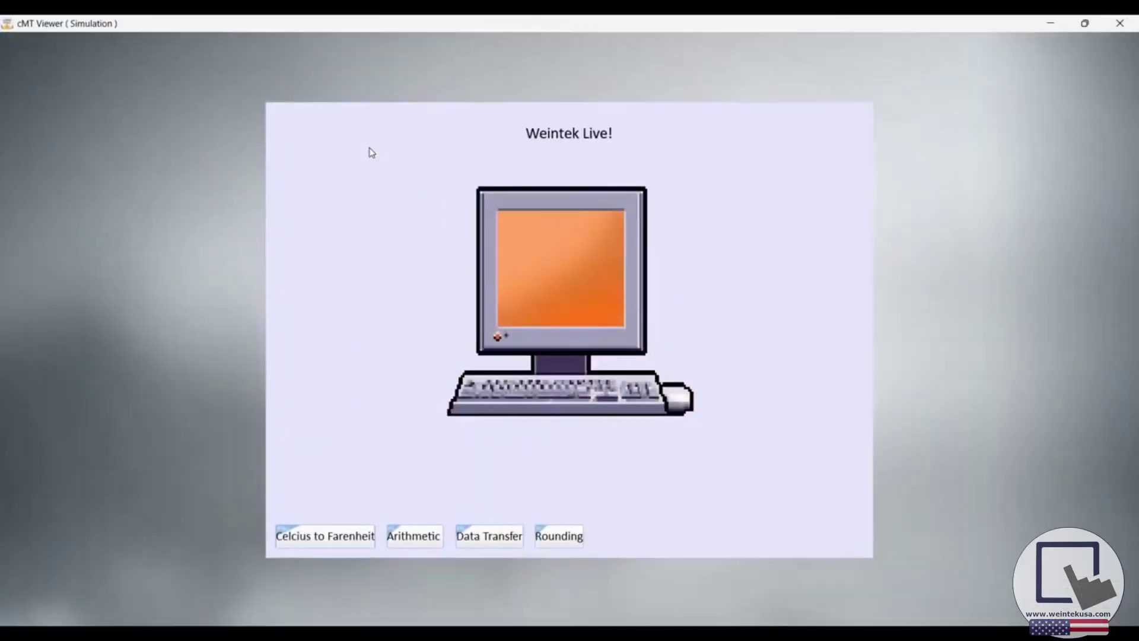
click(561, 536)
click(511, 260)
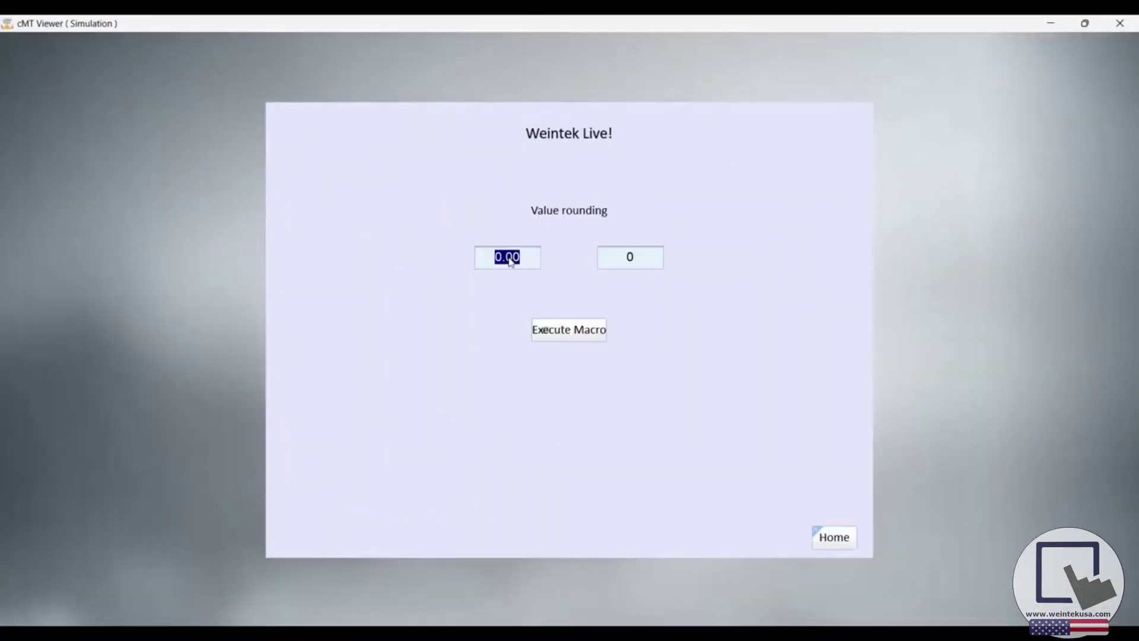
text(111.11)
click(551, 327)
Replace the input with 112.98 and run the rounding macro again, giving 113
double_click(514, 264)
triple_click(514, 265)
text(112.98)
click(564, 336)
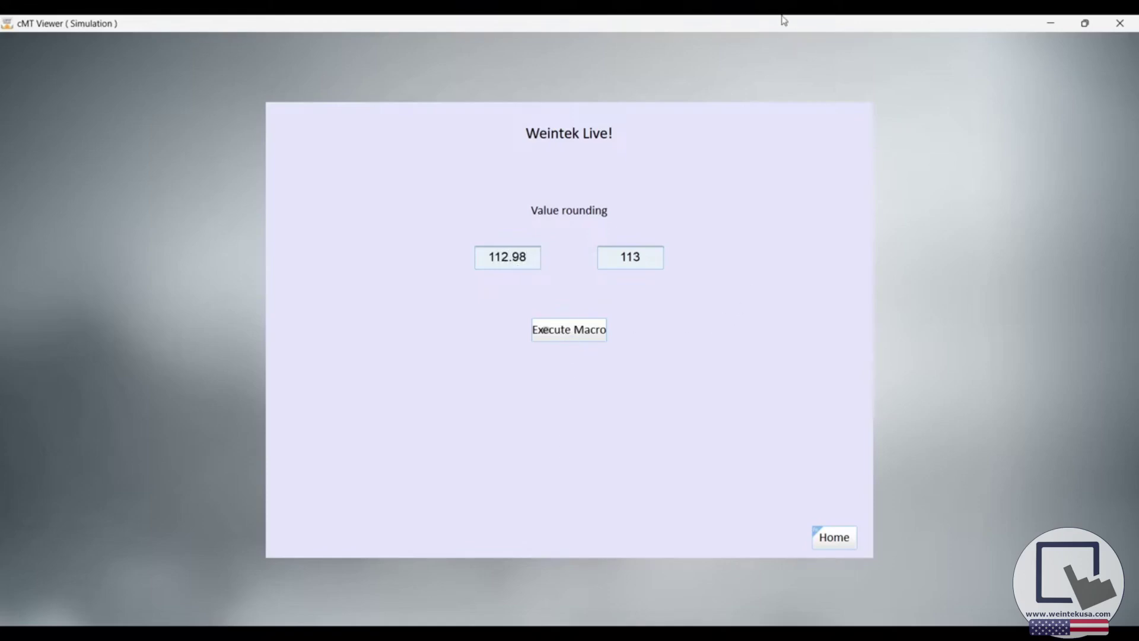